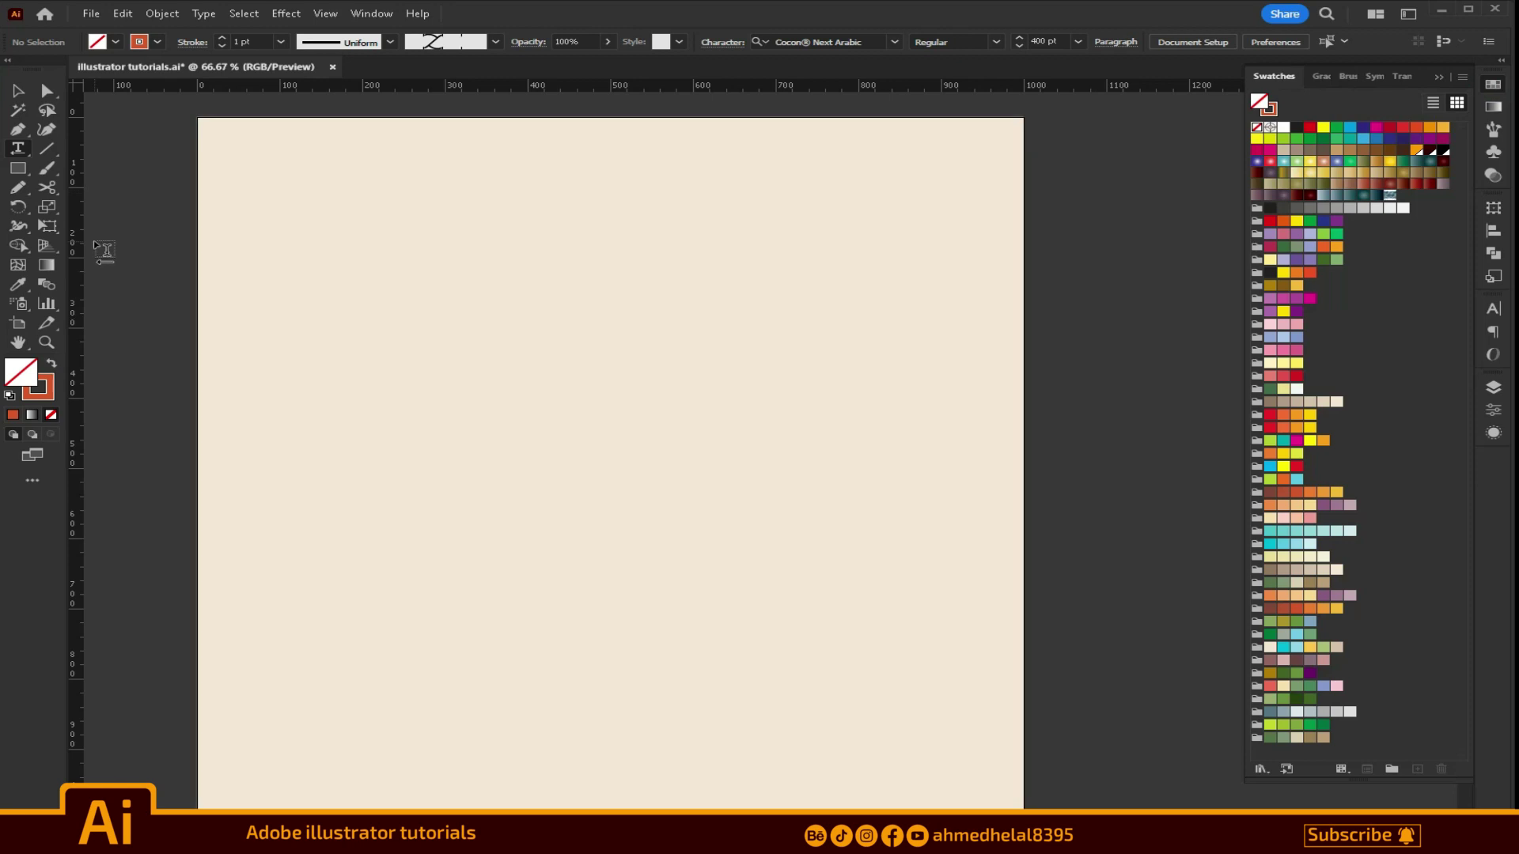
Step: Type a letter H on the artboard and set its fill to None
left_click(620, 336)
type("H")
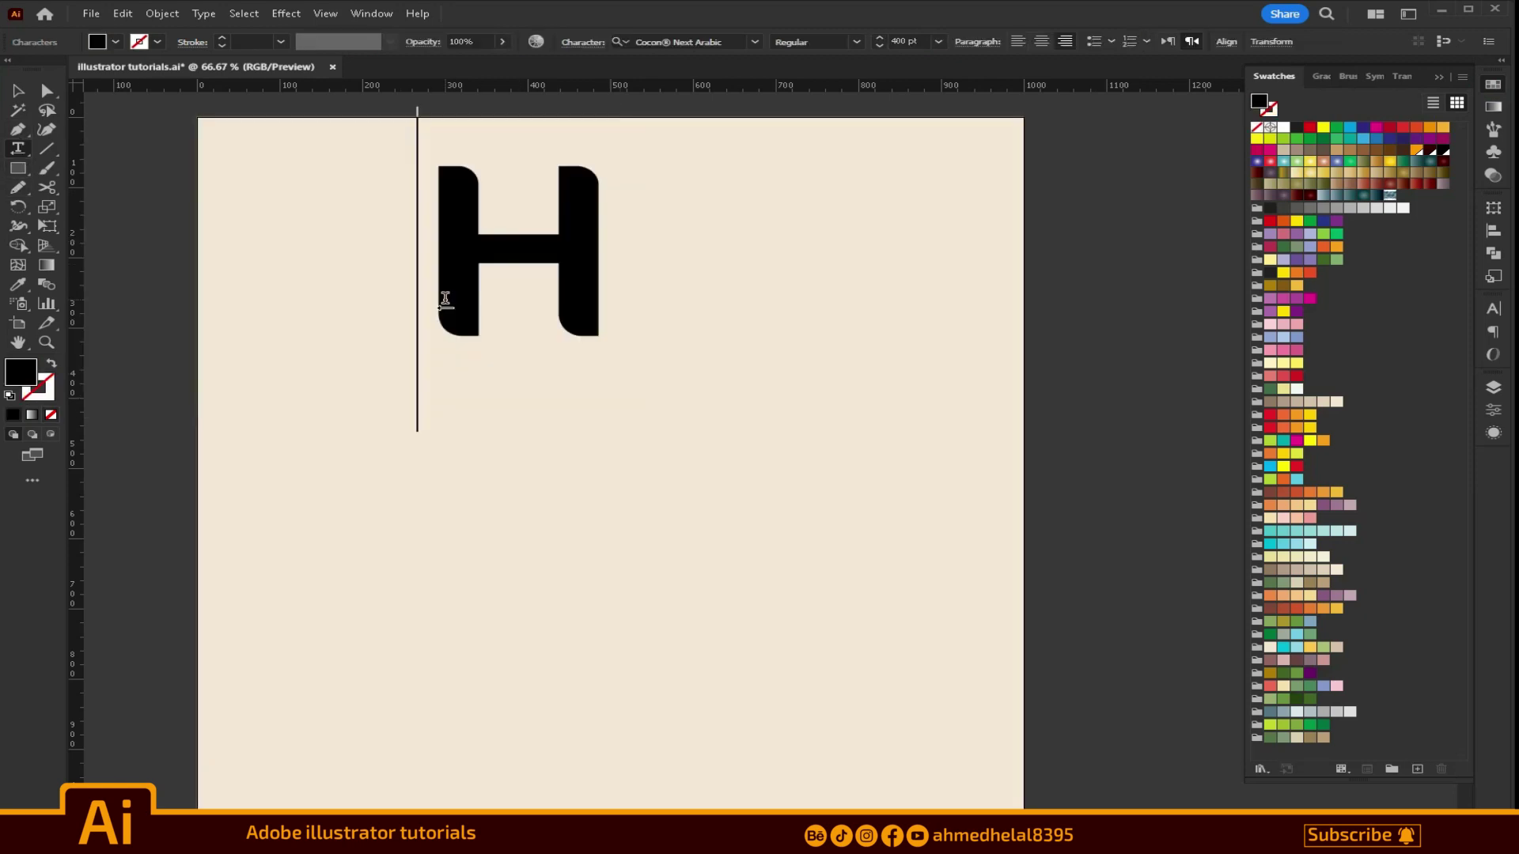
double_click(514, 253)
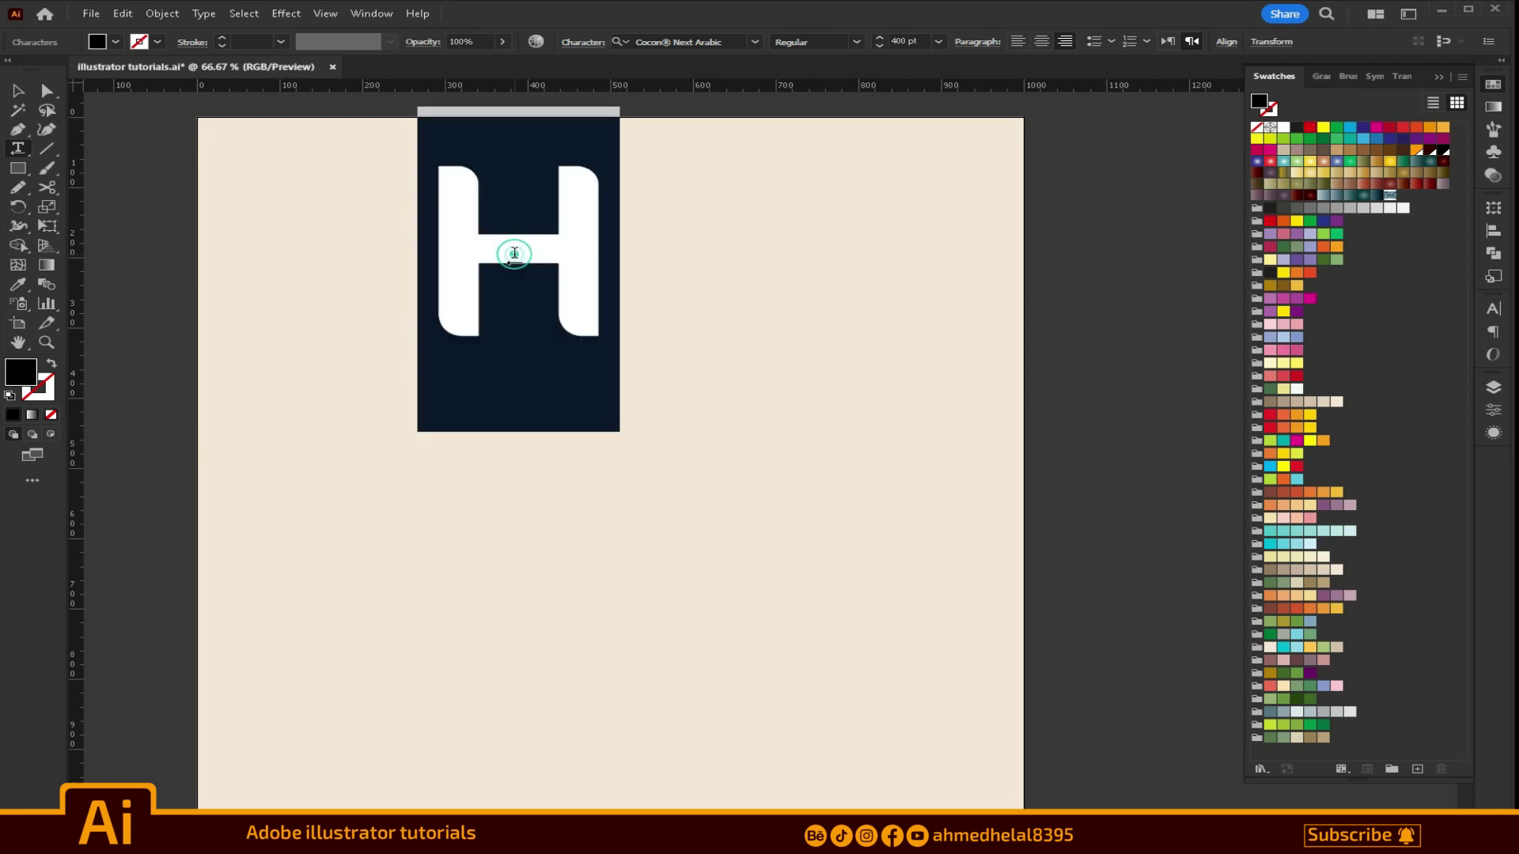
left_click(116, 42)
left_click(7, 70)
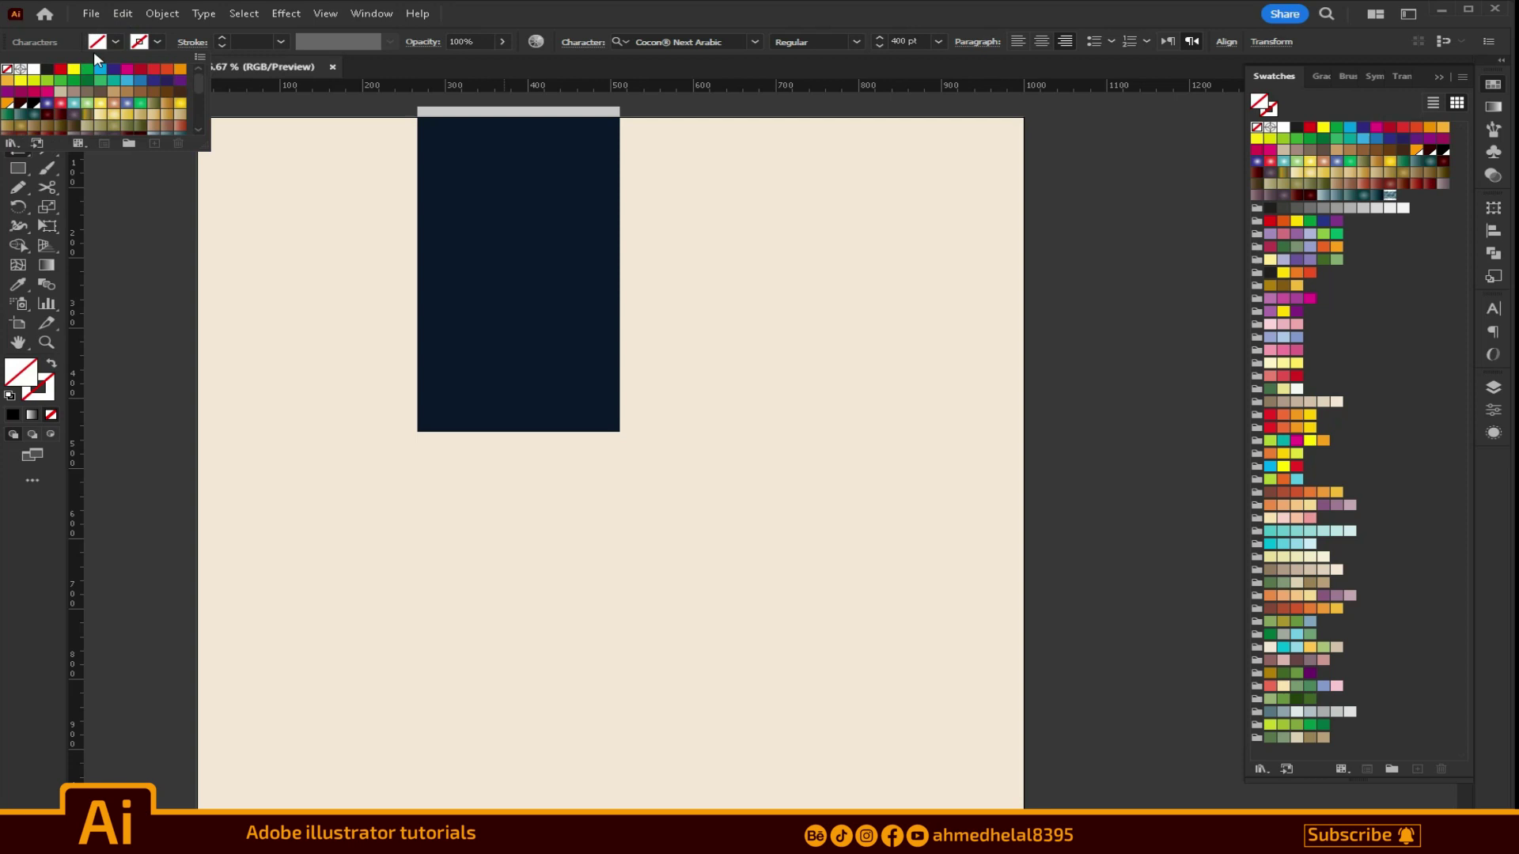
Step: Give the H a 2 pt orange-red stroke and enlarge it to about 414 pt
left_click(157, 42)
left_click(157, 42)
left_click(164, 70)
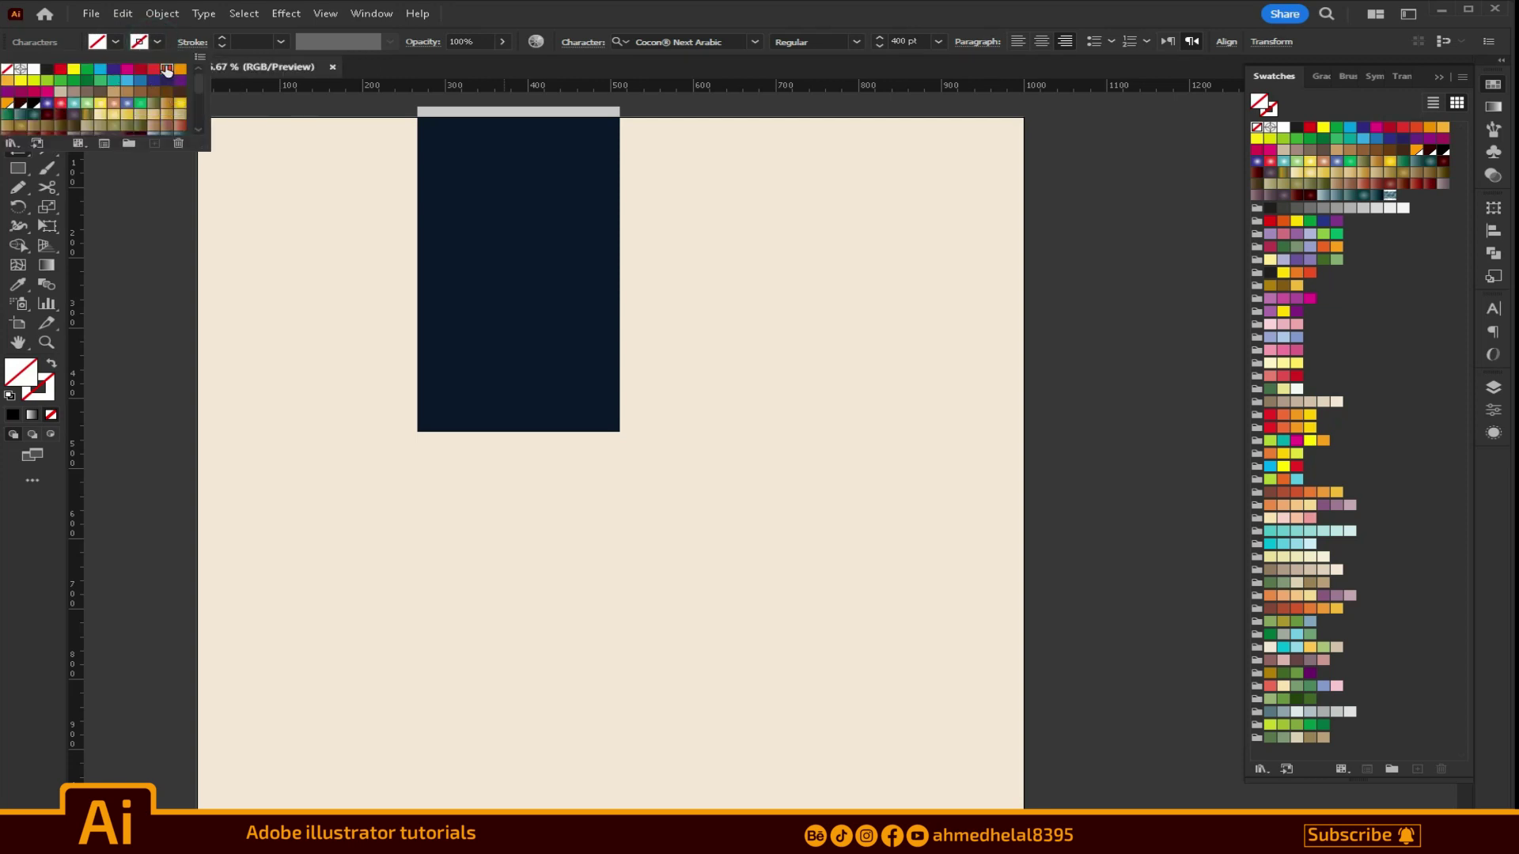
left_click(194, 29)
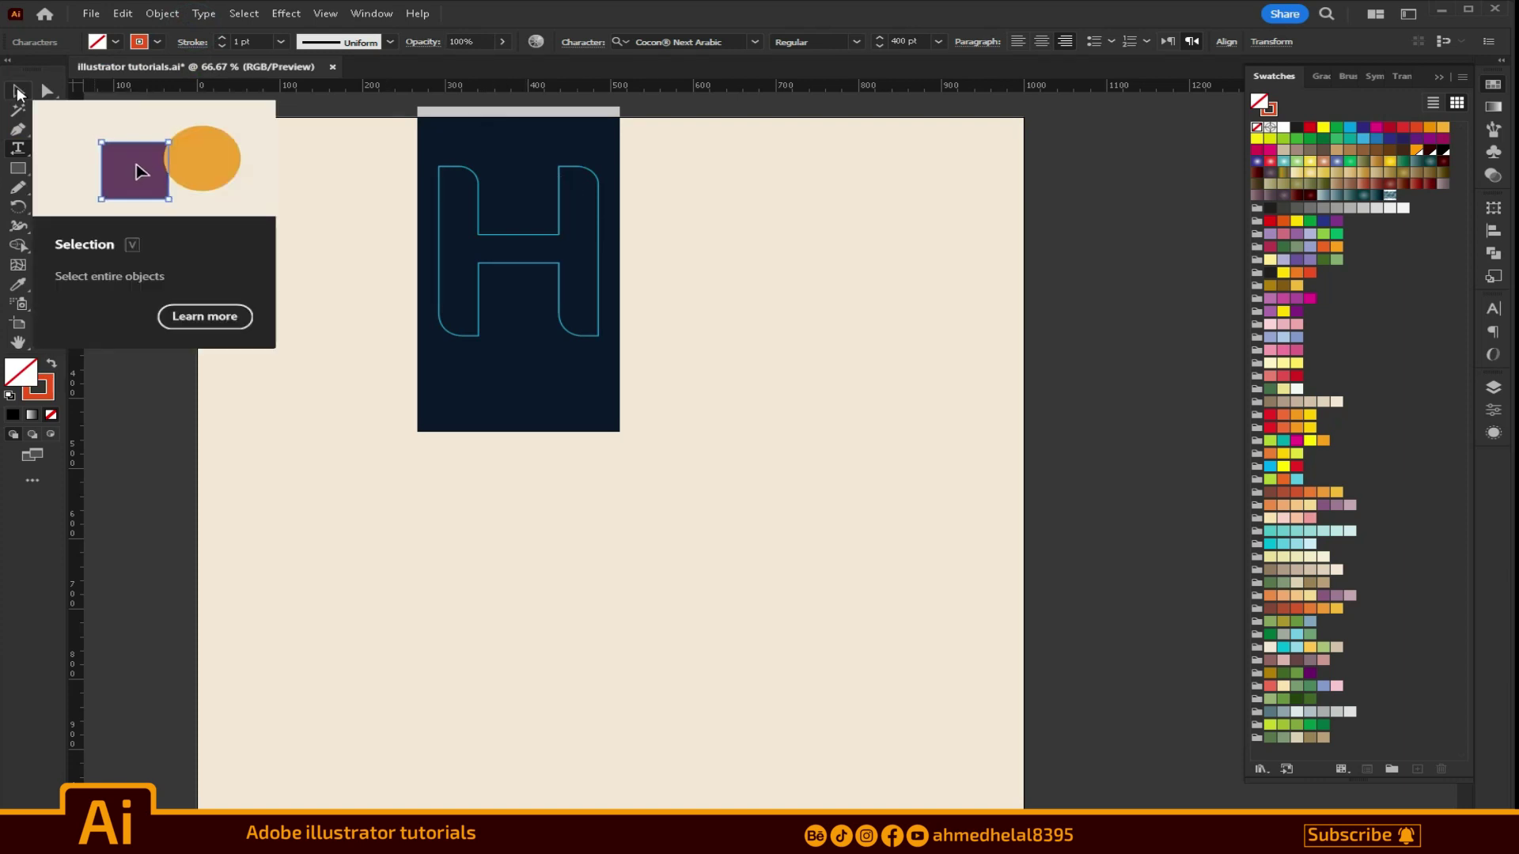
left_click(223, 38)
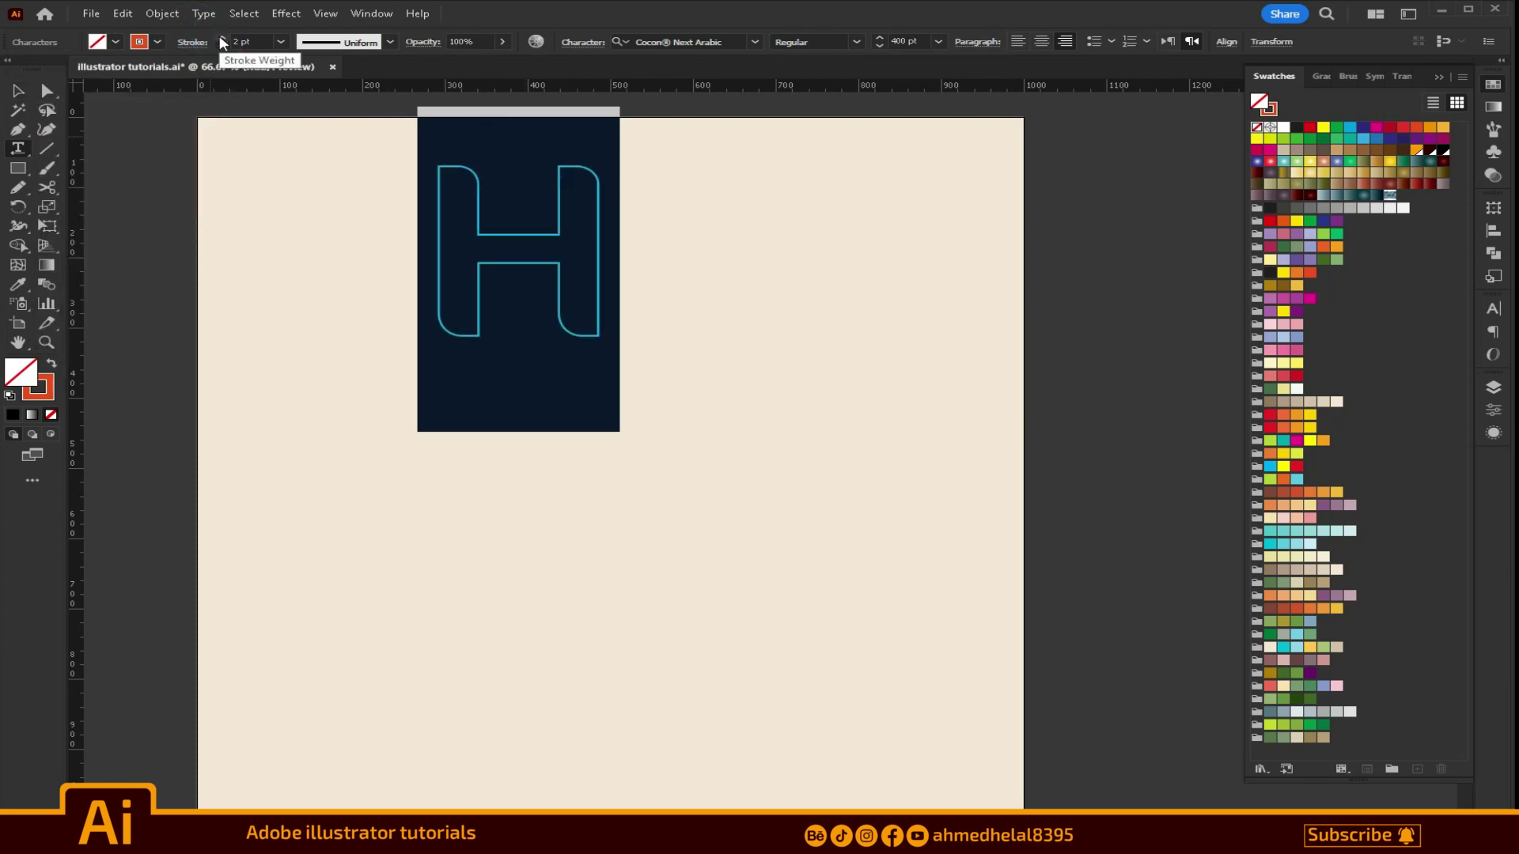
left_click(17, 93)
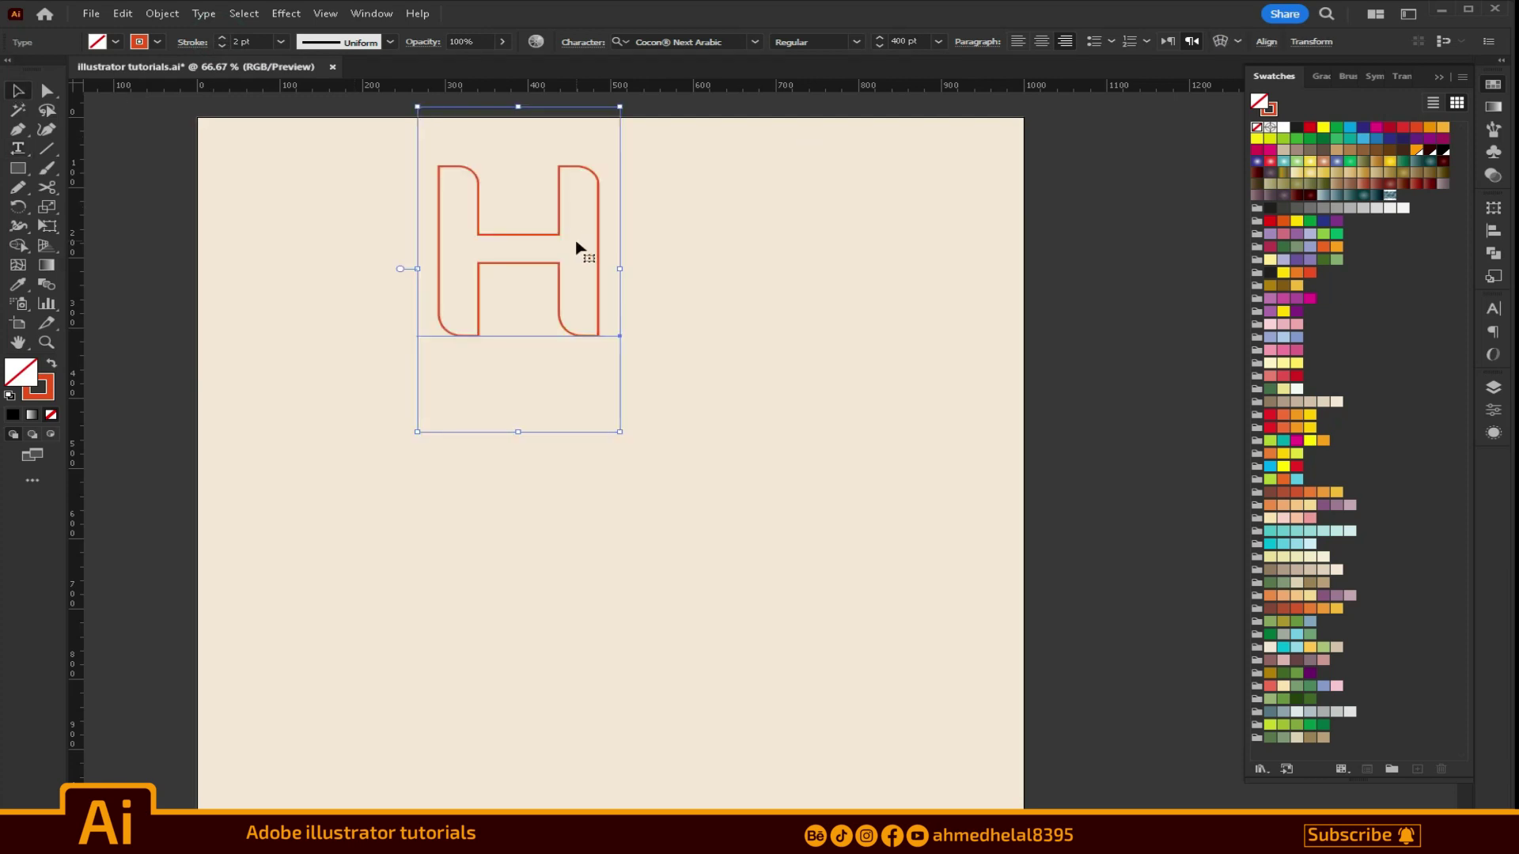
left_click(902, 40)
type("414")
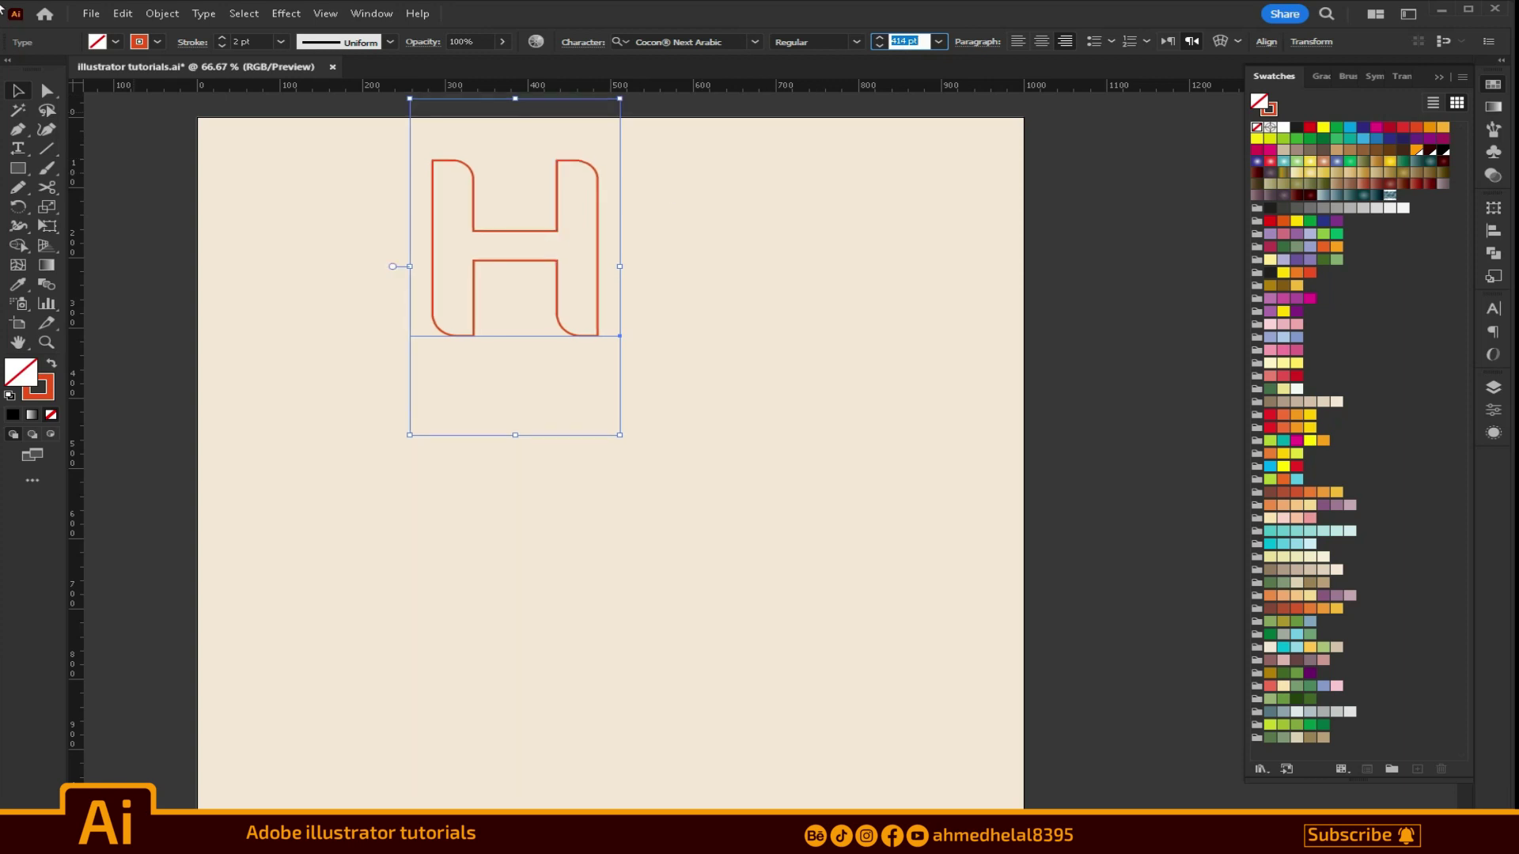
Step: Expand the H text into outline paths with Object > Expand
left_click(169, 17)
left_click(221, 217)
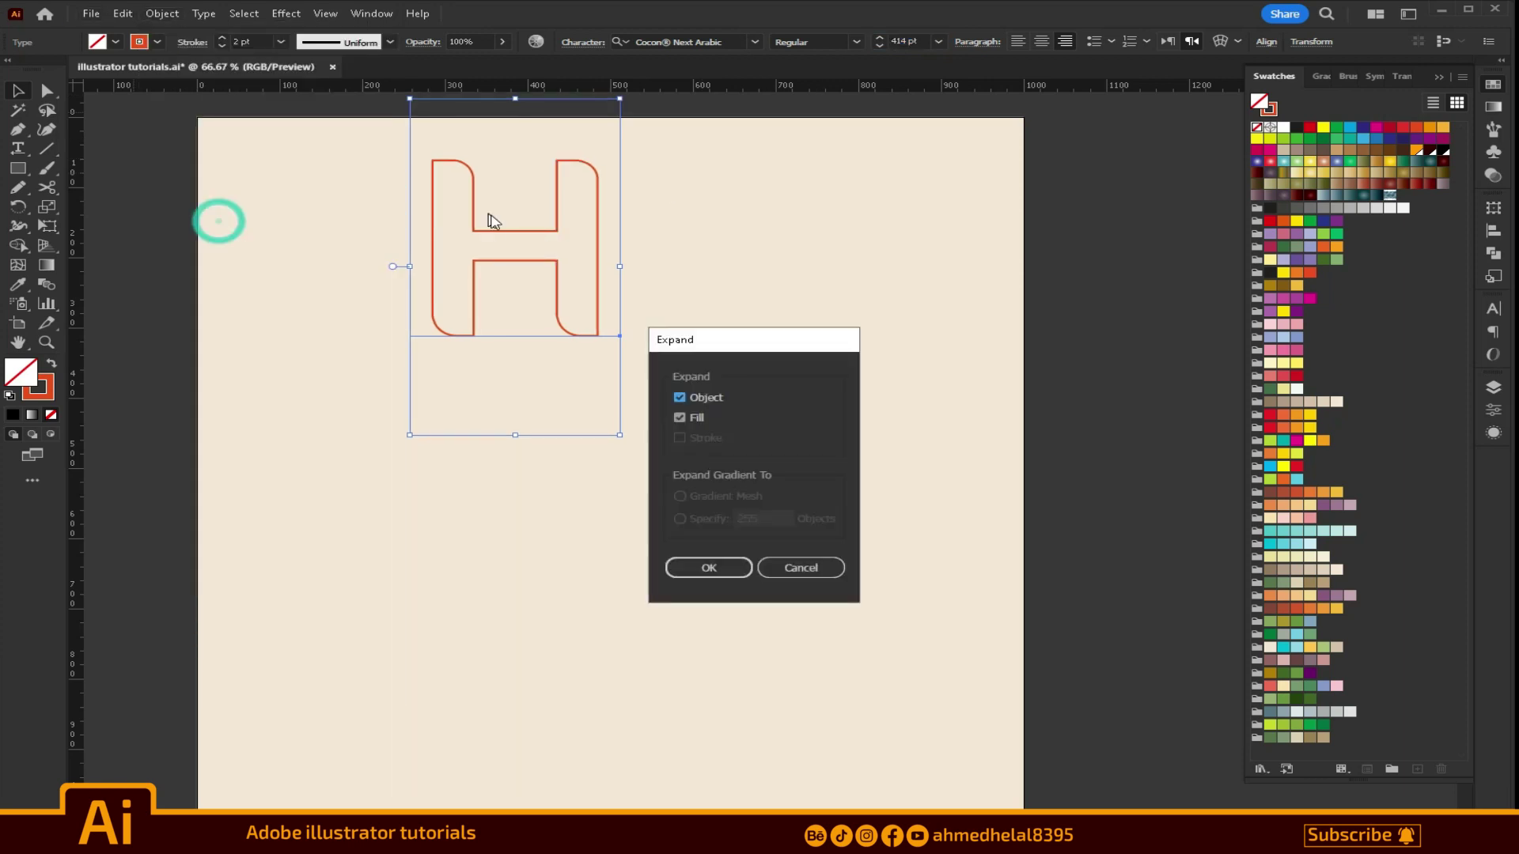
left_click(707, 570)
Step: Scale the H up to fill most of the artboard and centre it horizontally and vertically
mouse_move(599, 333)
left_mouse_down()
mouse_move(702, 470)
mouse_move(955, 695)
mouse_move(936, 704)
left_mouse_up()
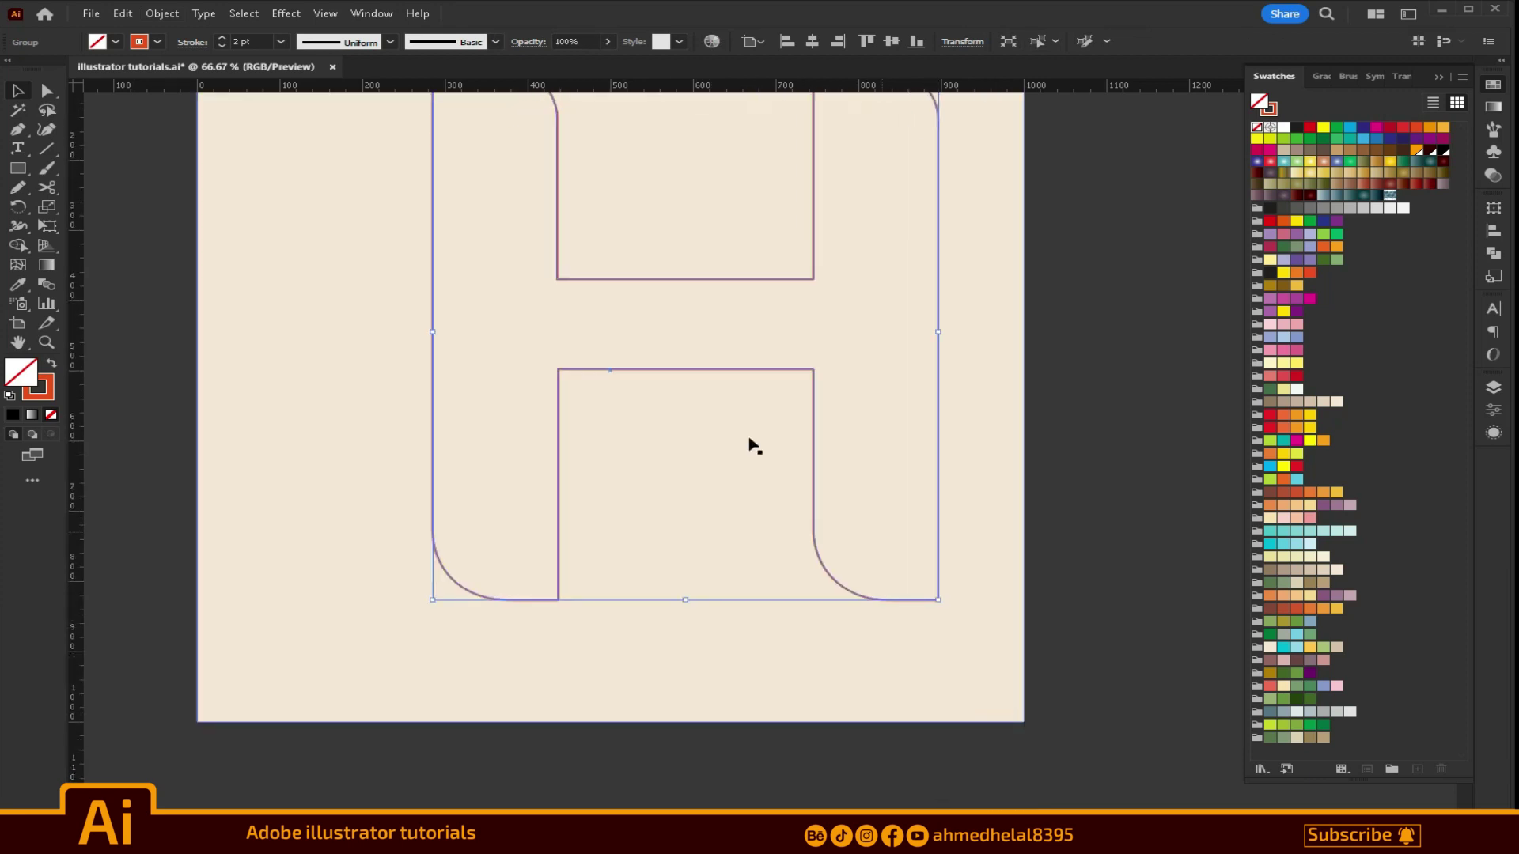
left_click_drag(719, 414, 689, 515)
left_click(812, 41)
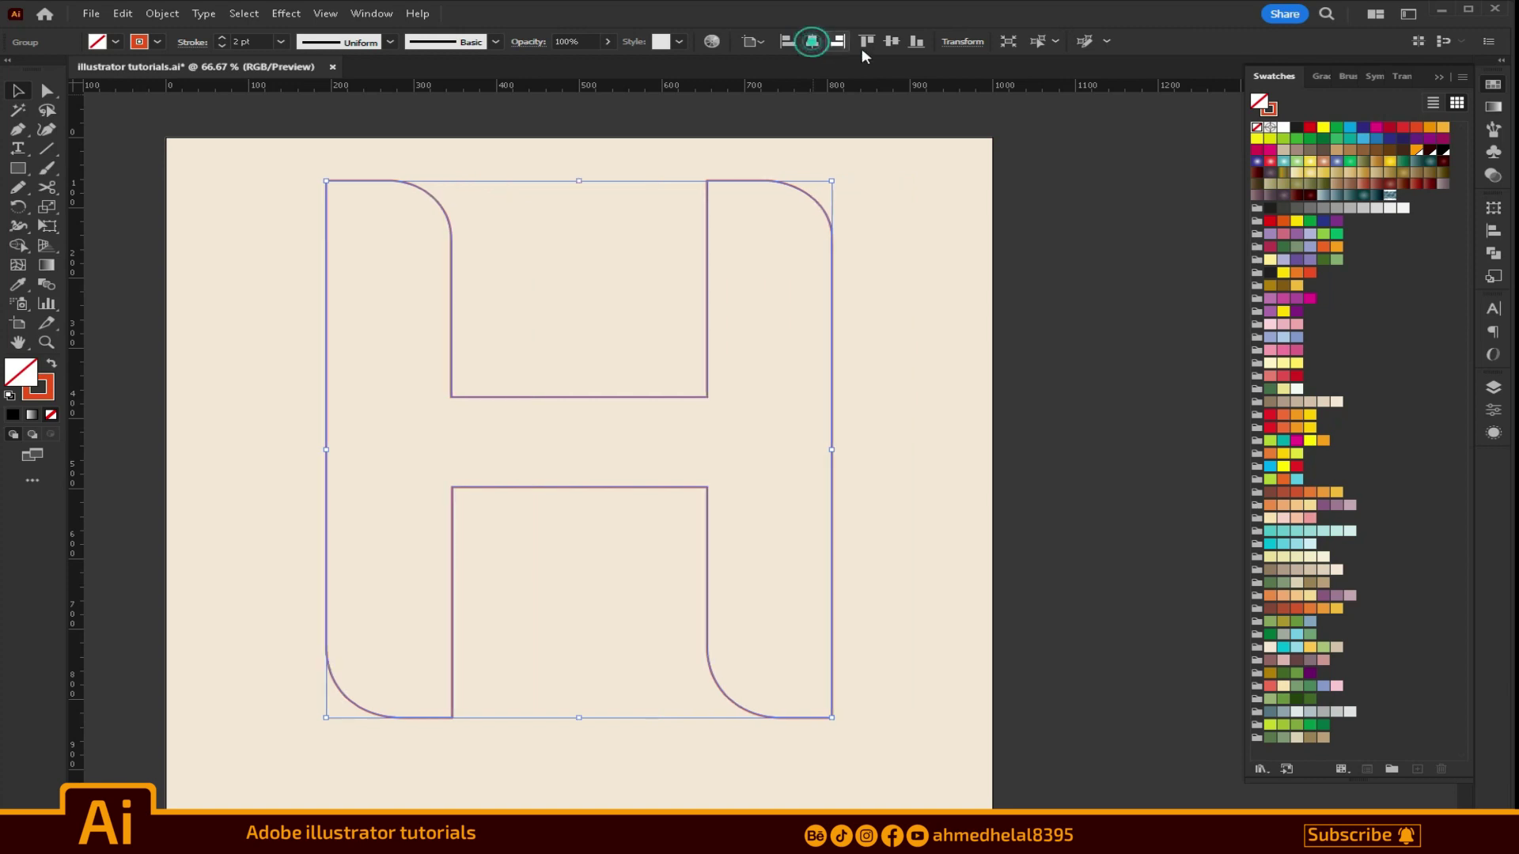
left_click(891, 42)
left_click_drag(753, 373, 823, 327)
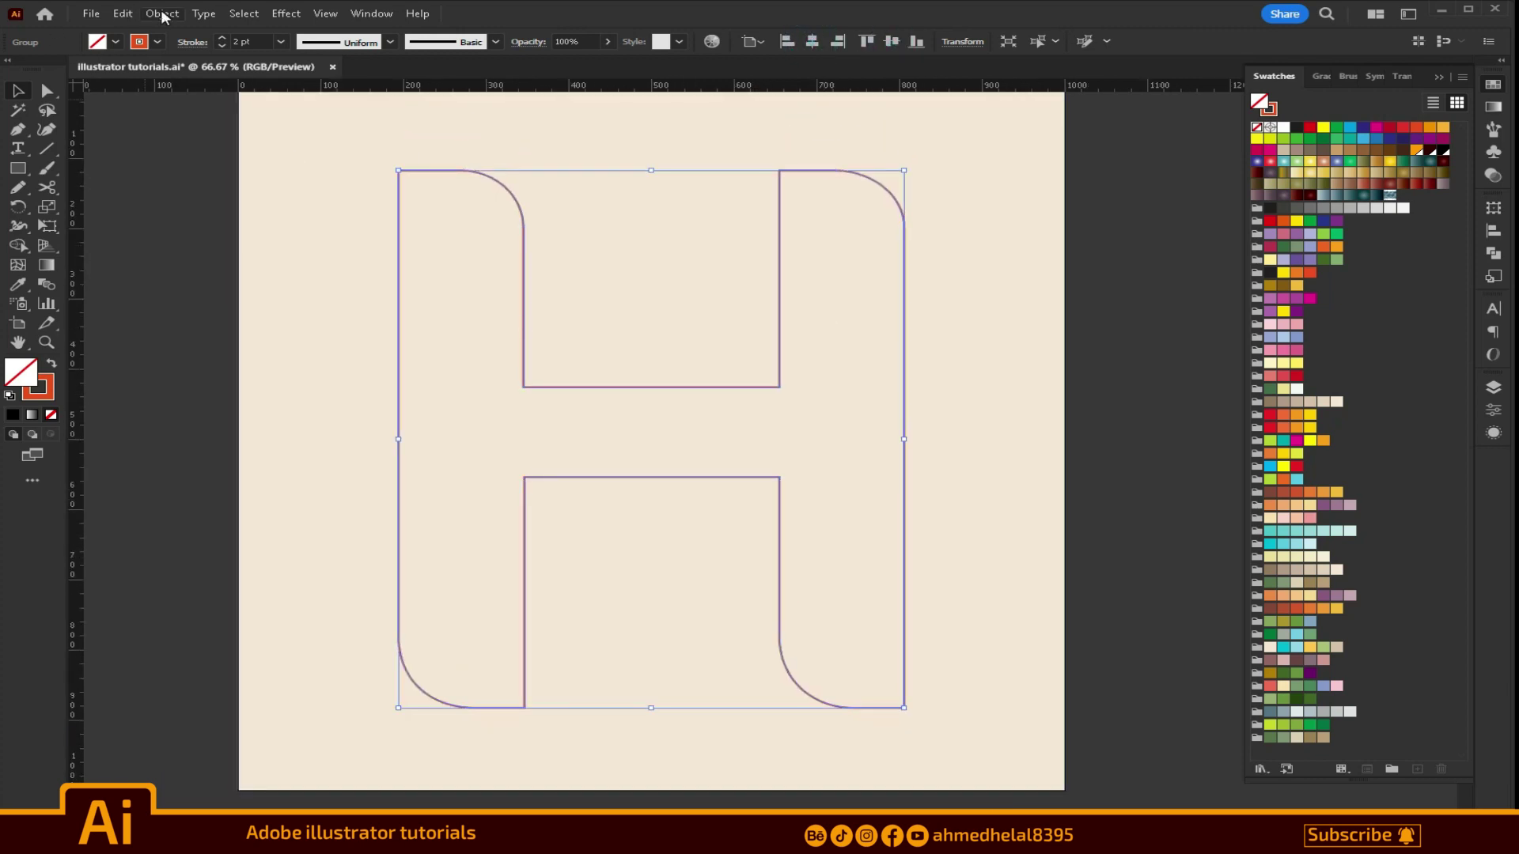
Step: Copy the outlined H and paste the copy in back
left_click(123, 14)
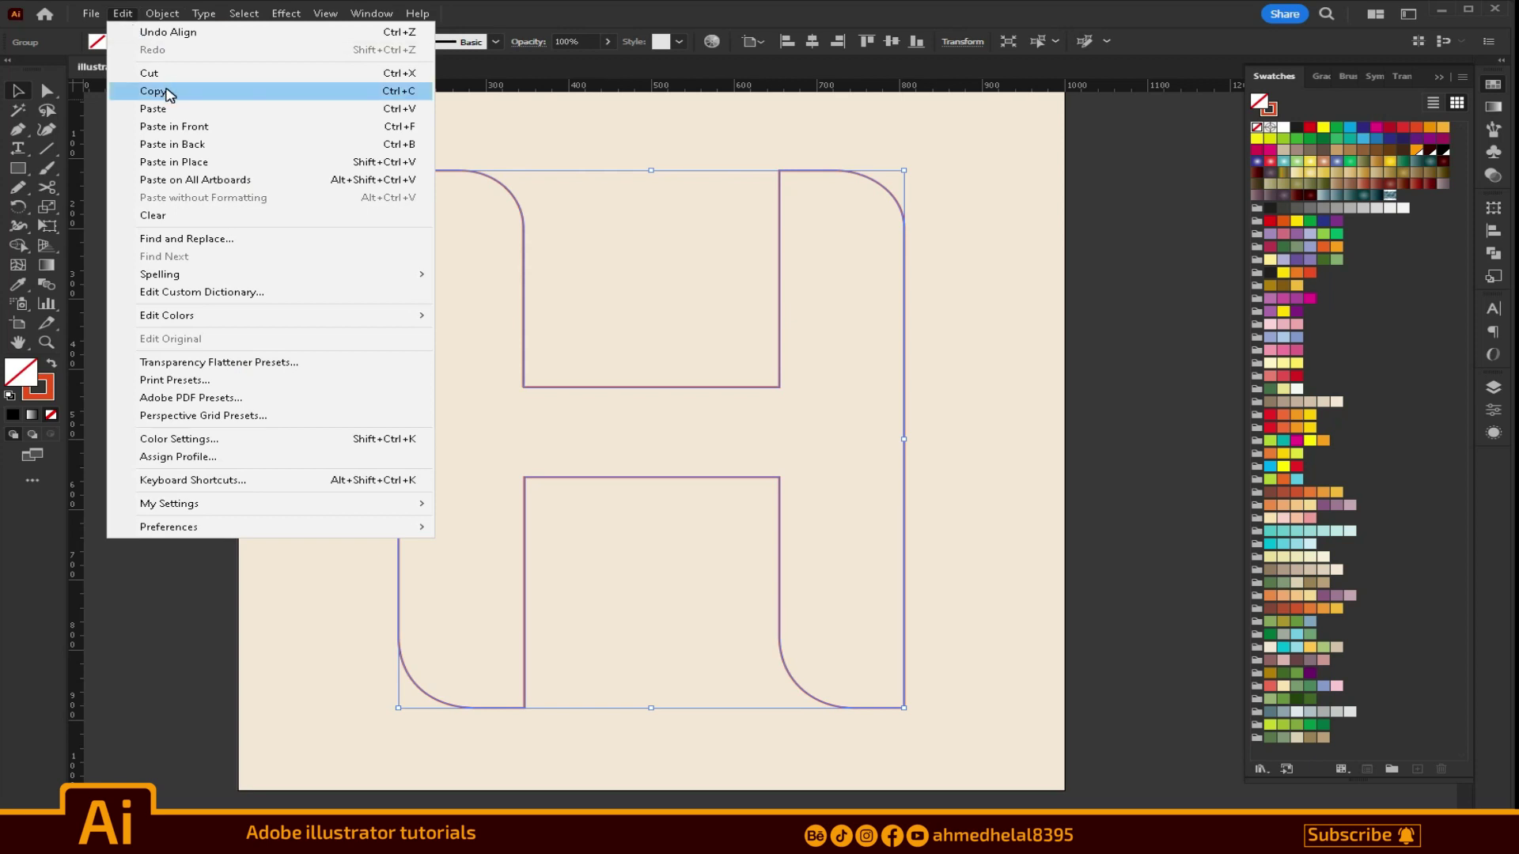
left_click(166, 92)
left_click(122, 13)
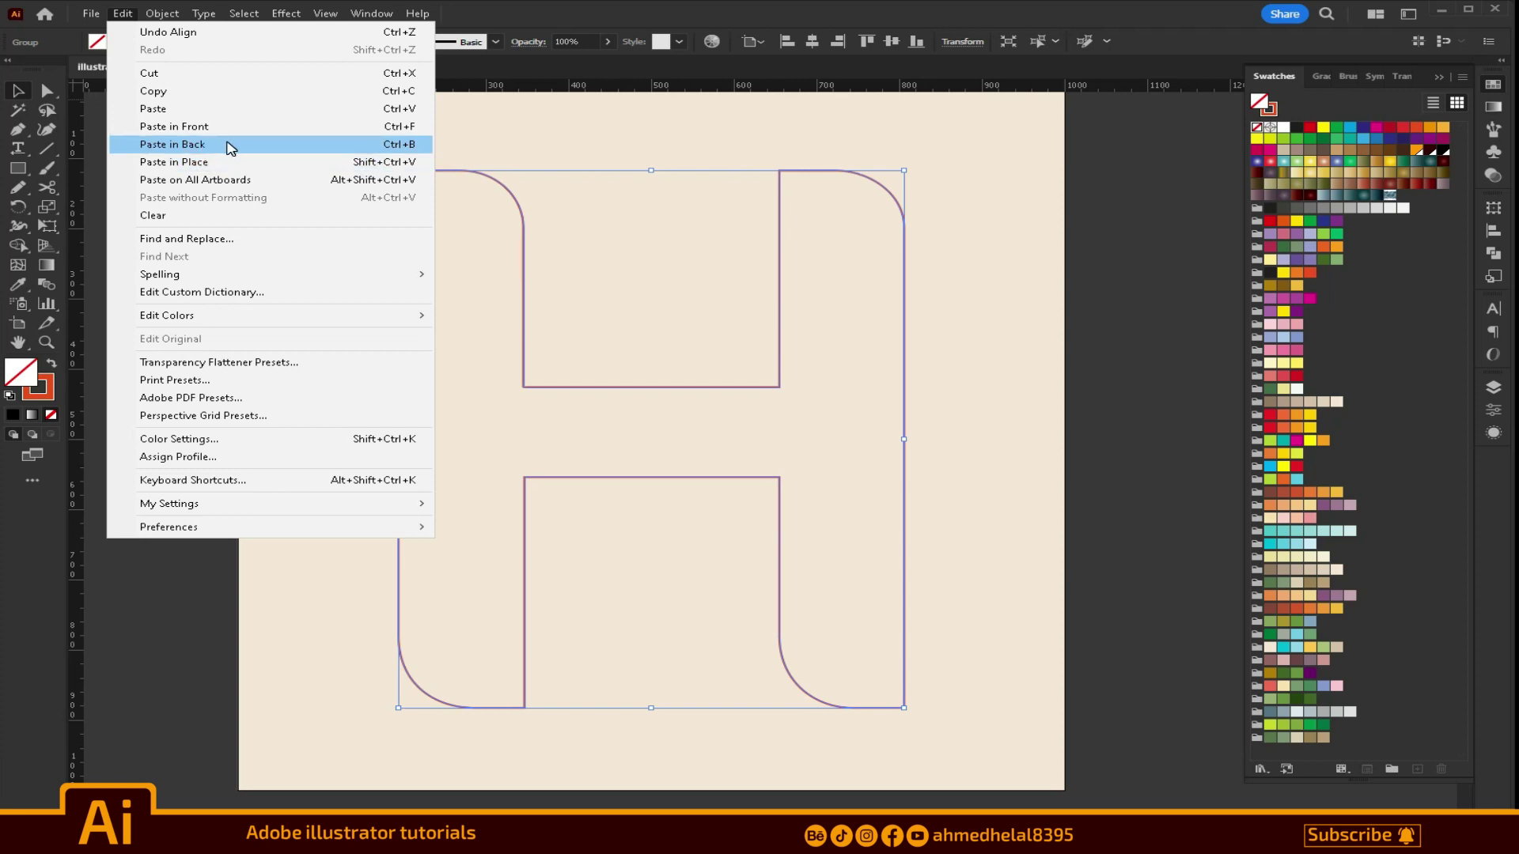
left_click(349, 147)
Step: Shrink the H copy, centre it on the artboard, and add the large H to the selection
left_click_drag(907, 170, 452, 621)
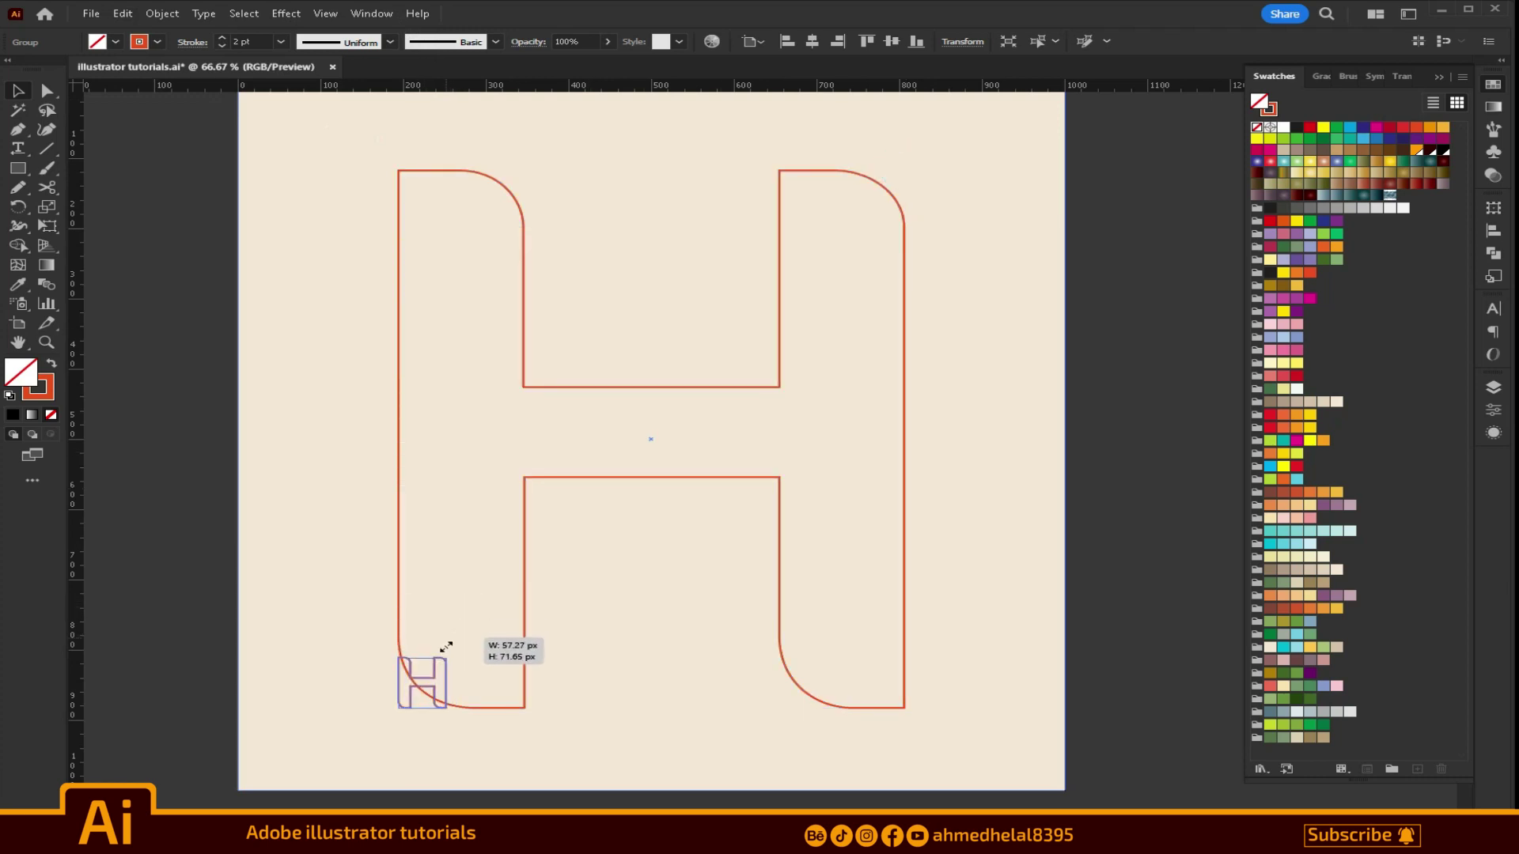
left_click_drag(452, 621, 442, 663)
left_click(813, 42)
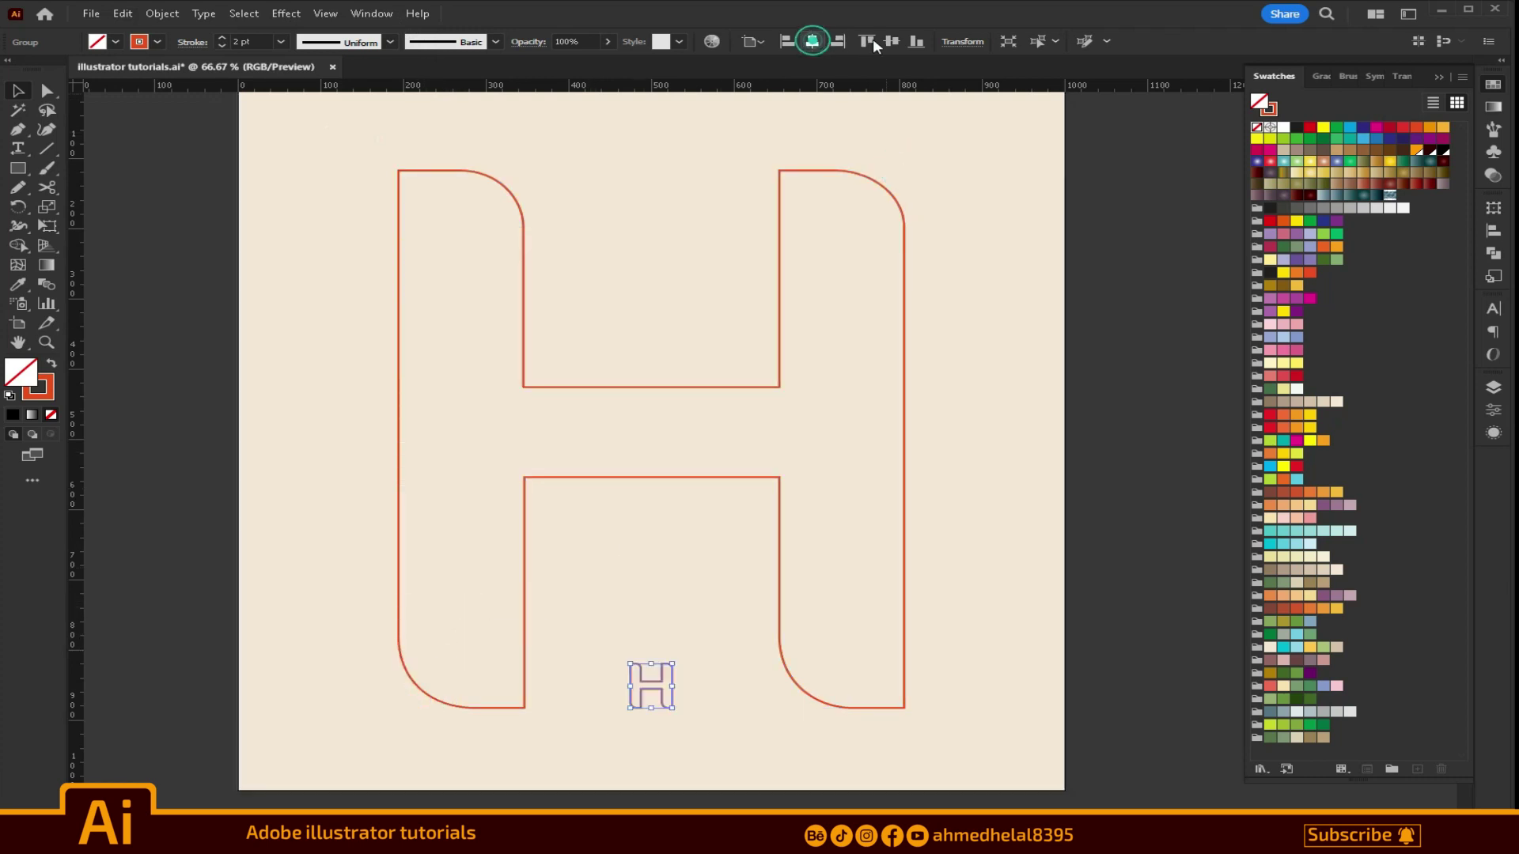
left_click(892, 41)
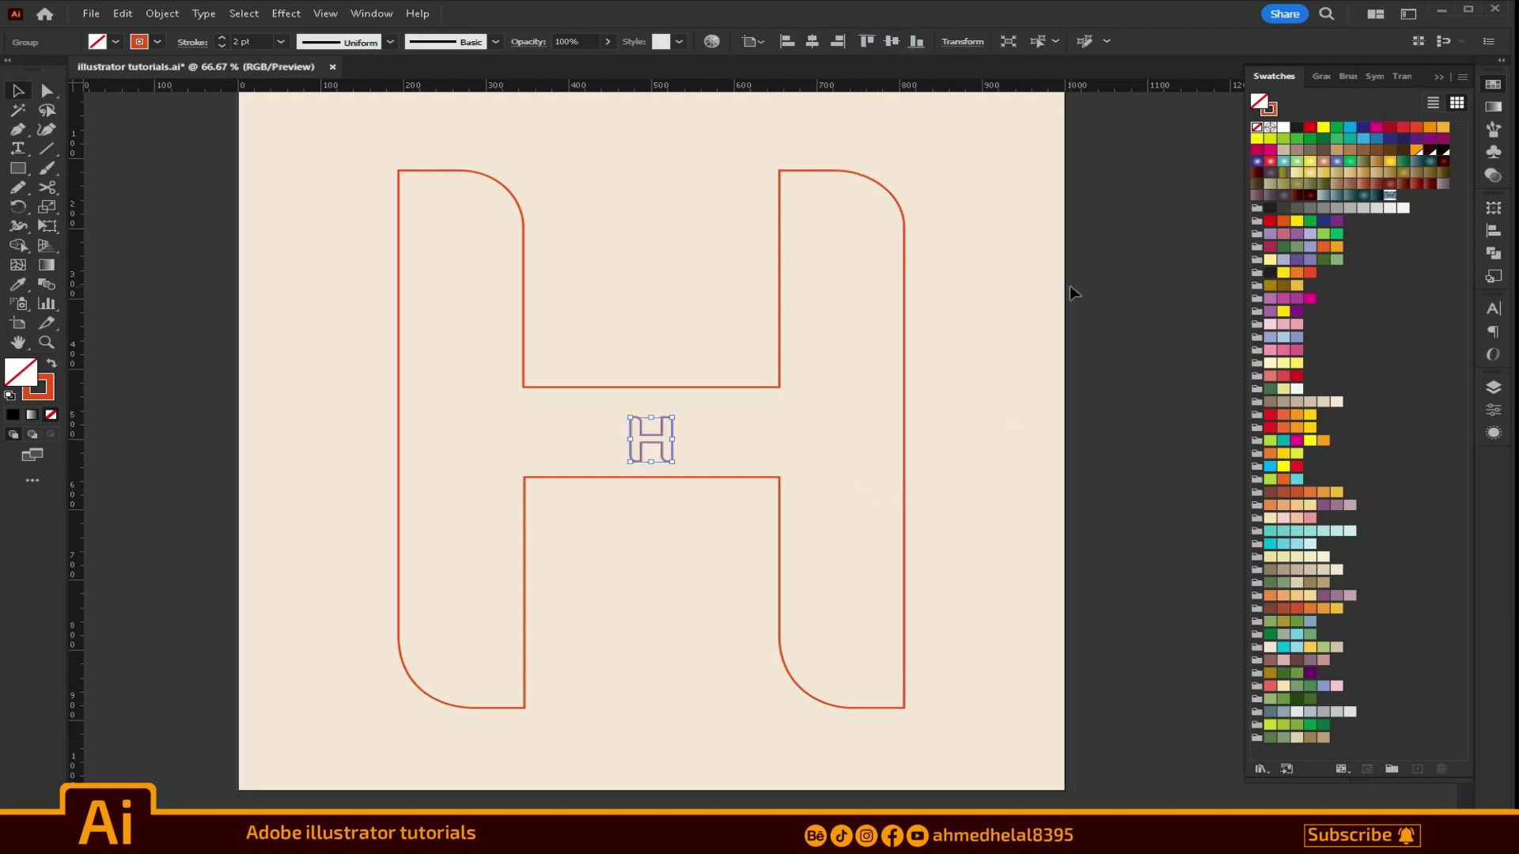
left_click(791, 172, "shift")
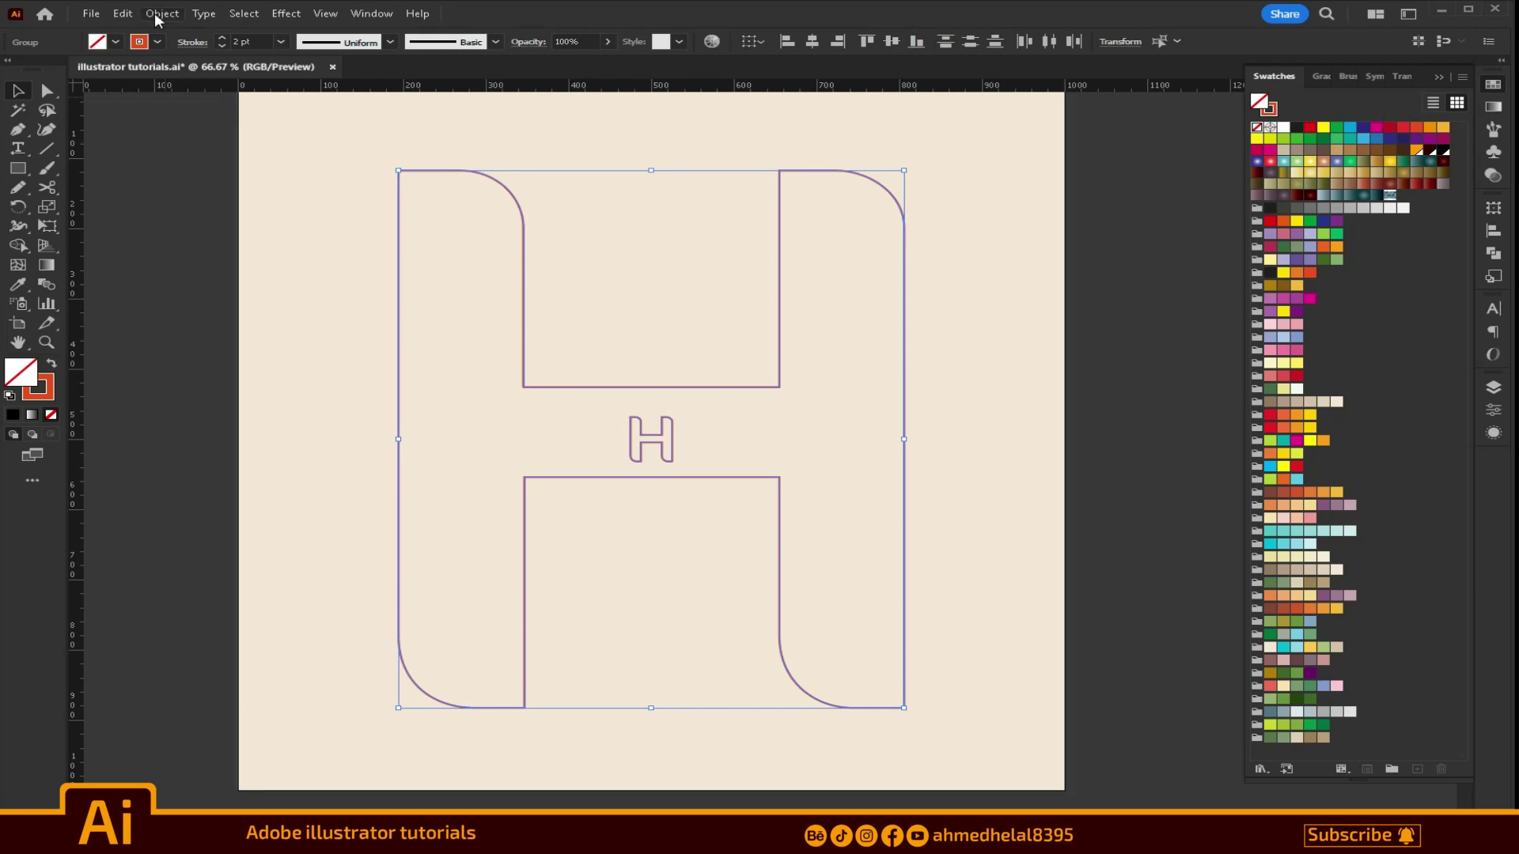
Step: Select both the large and the small H outlines together
left_click(159, 13)
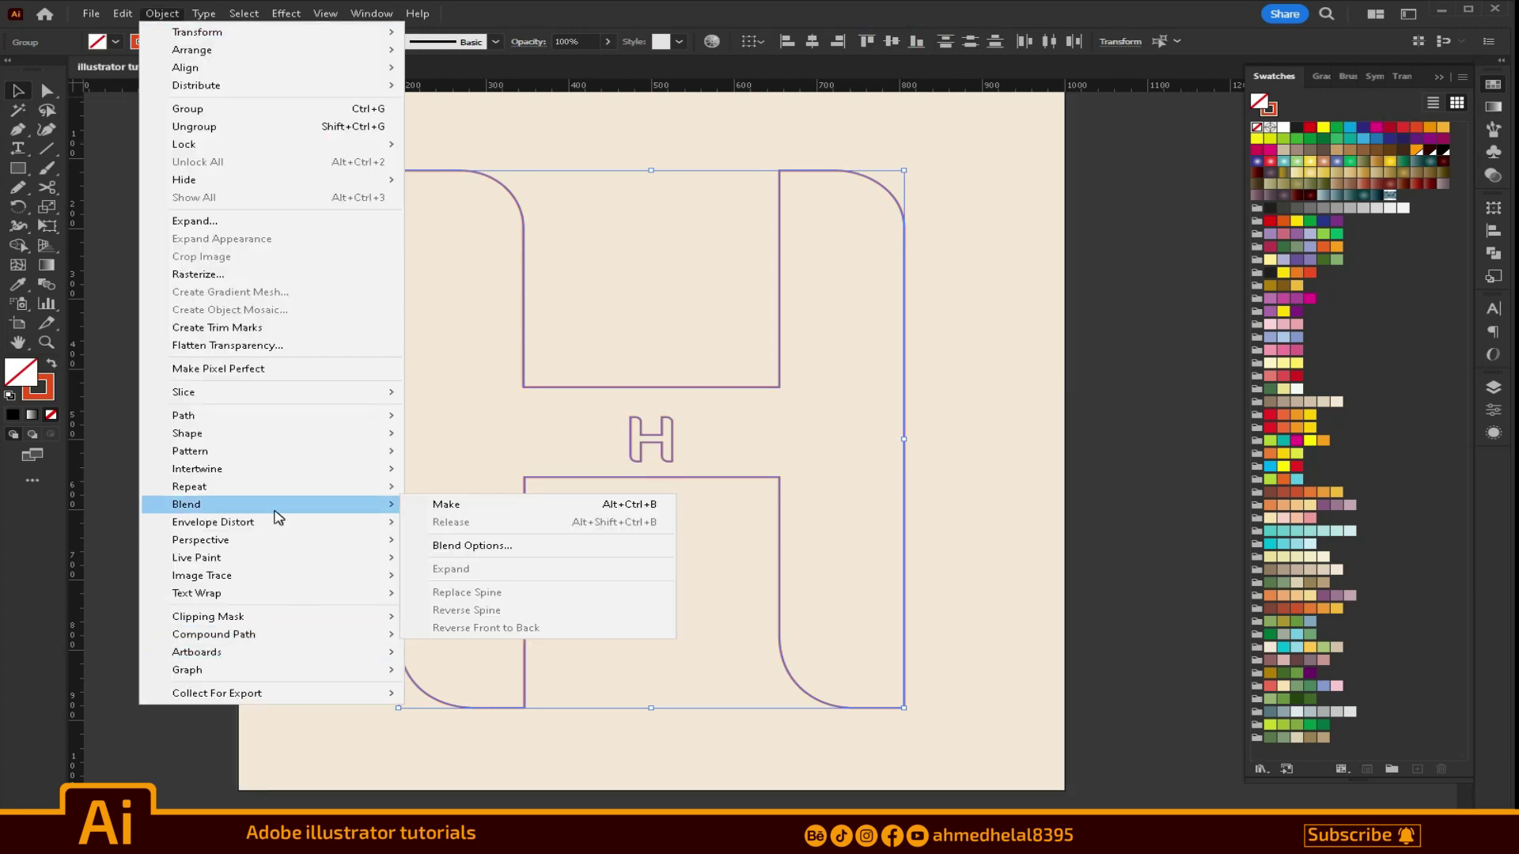
left_click(1119, 436)
left_click(649, 443)
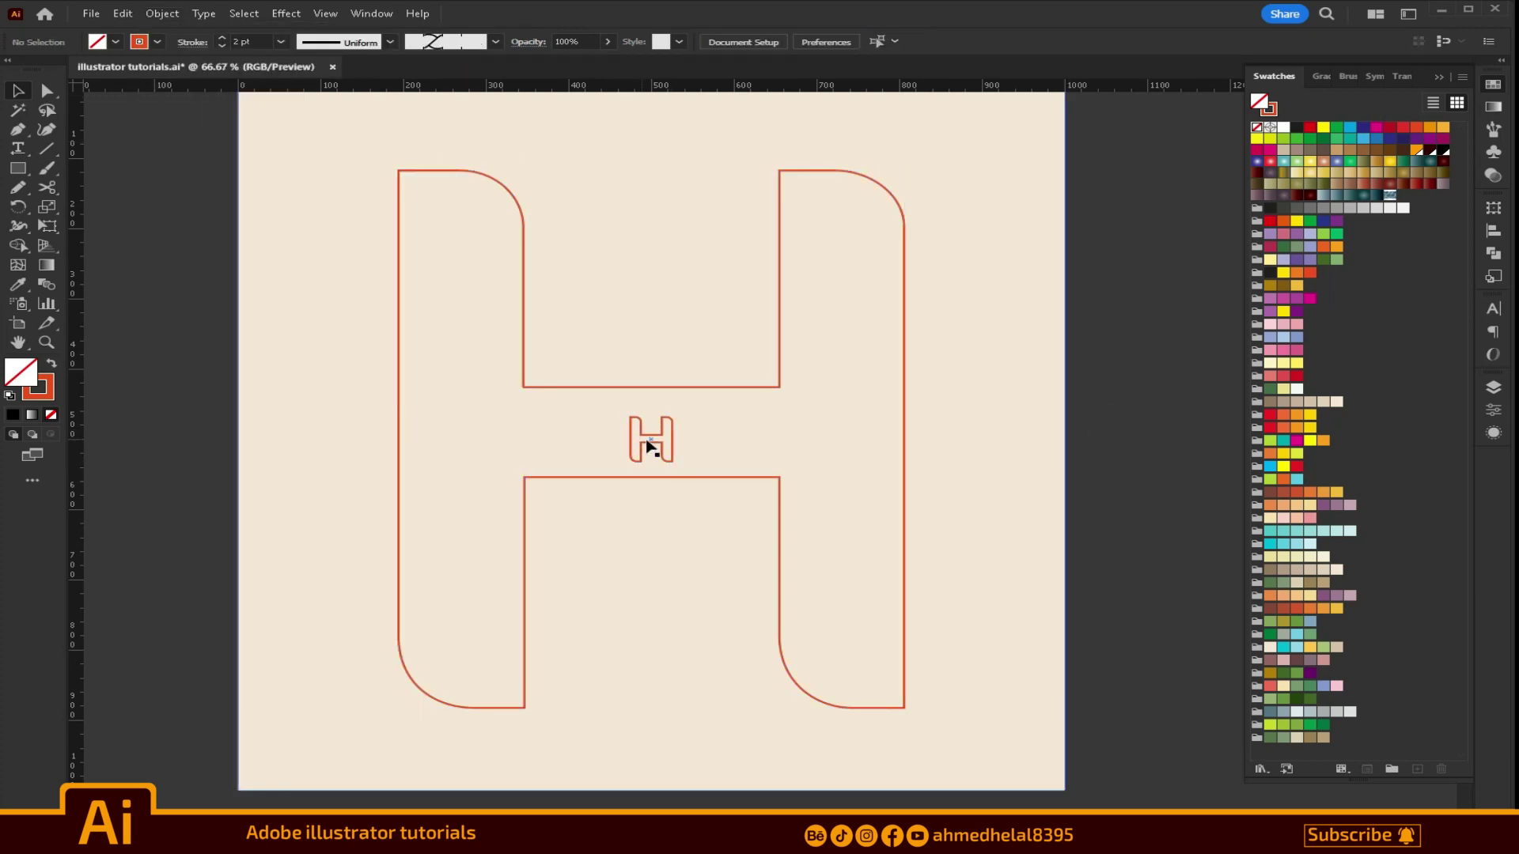
left_click(968, 350)
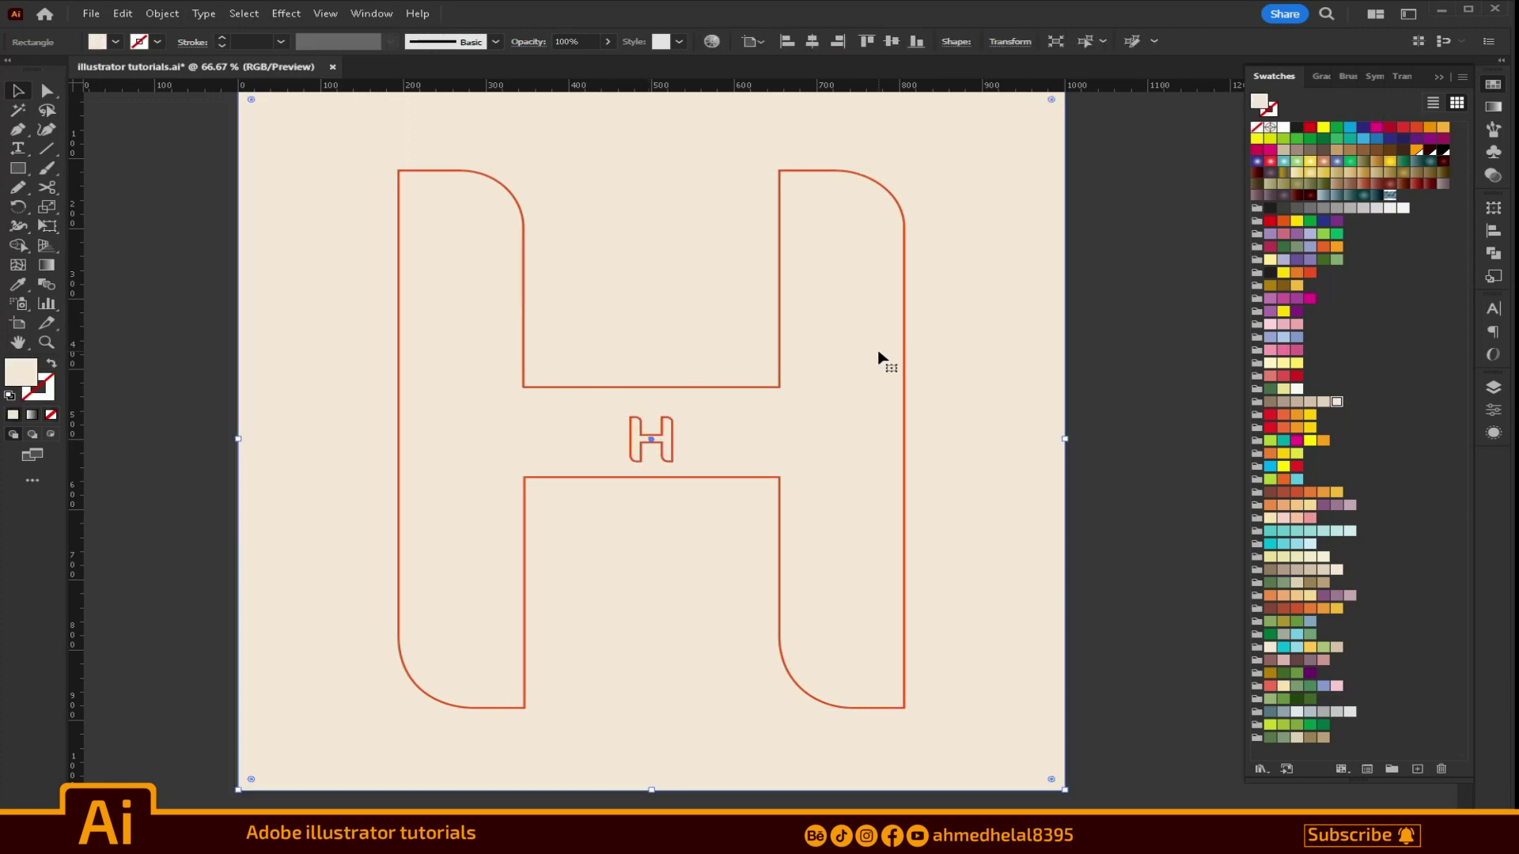
left_click(904, 351)
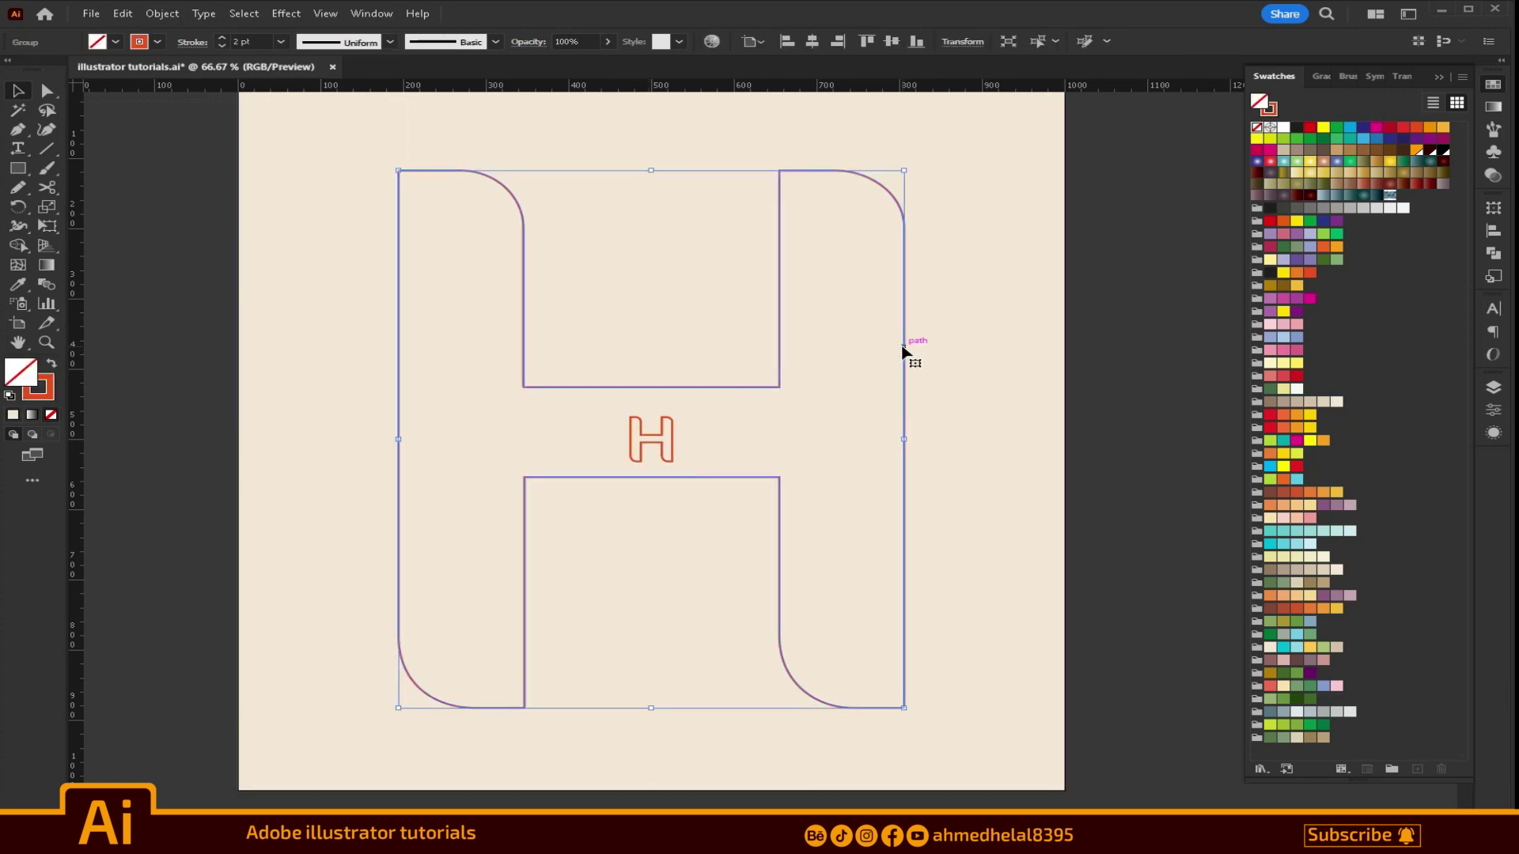
left_click(673, 442)
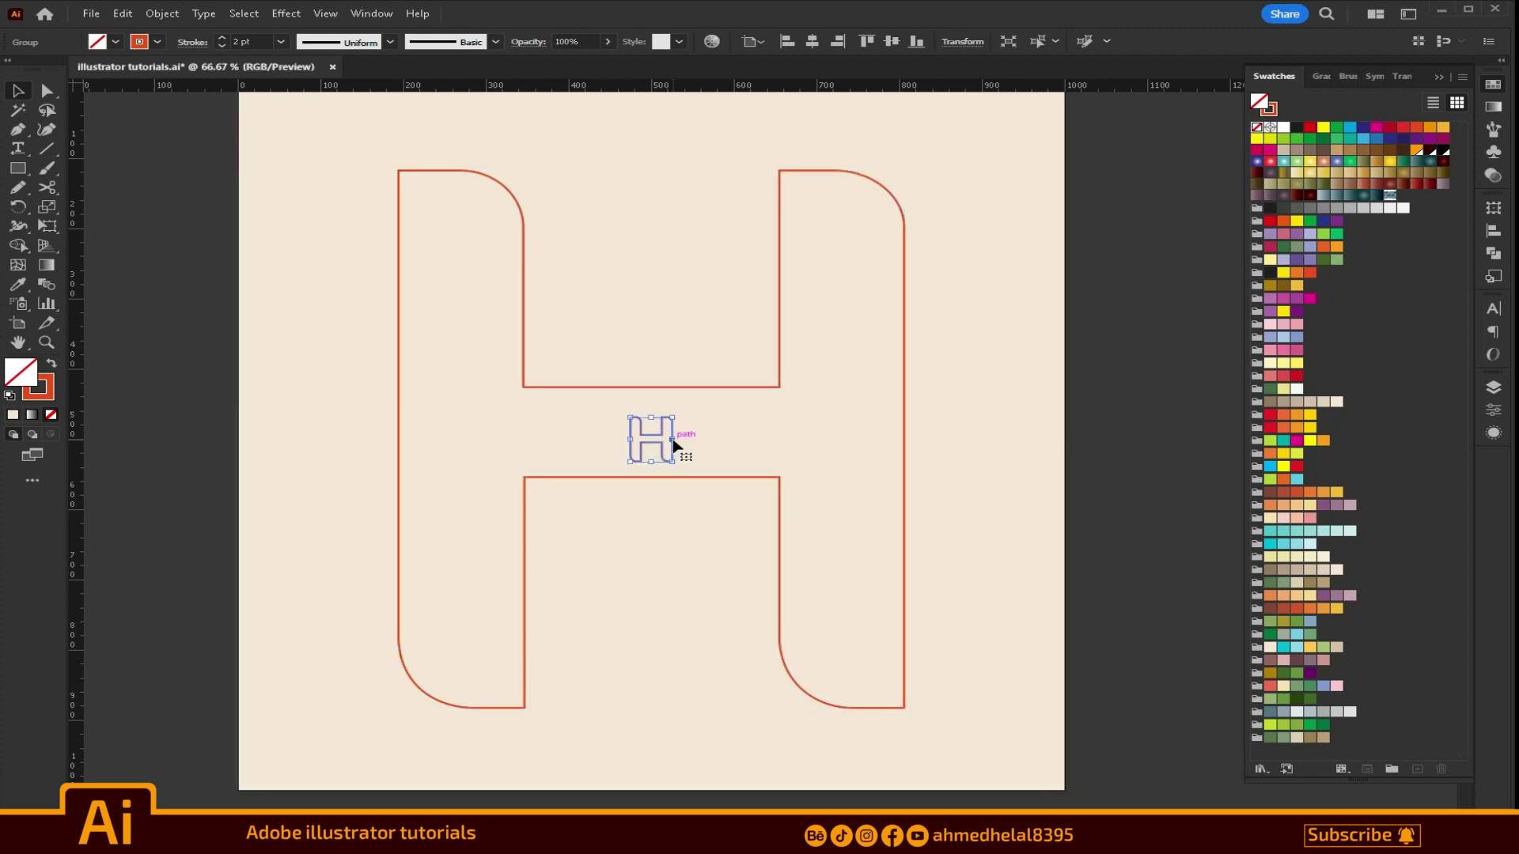
left_click(691, 389)
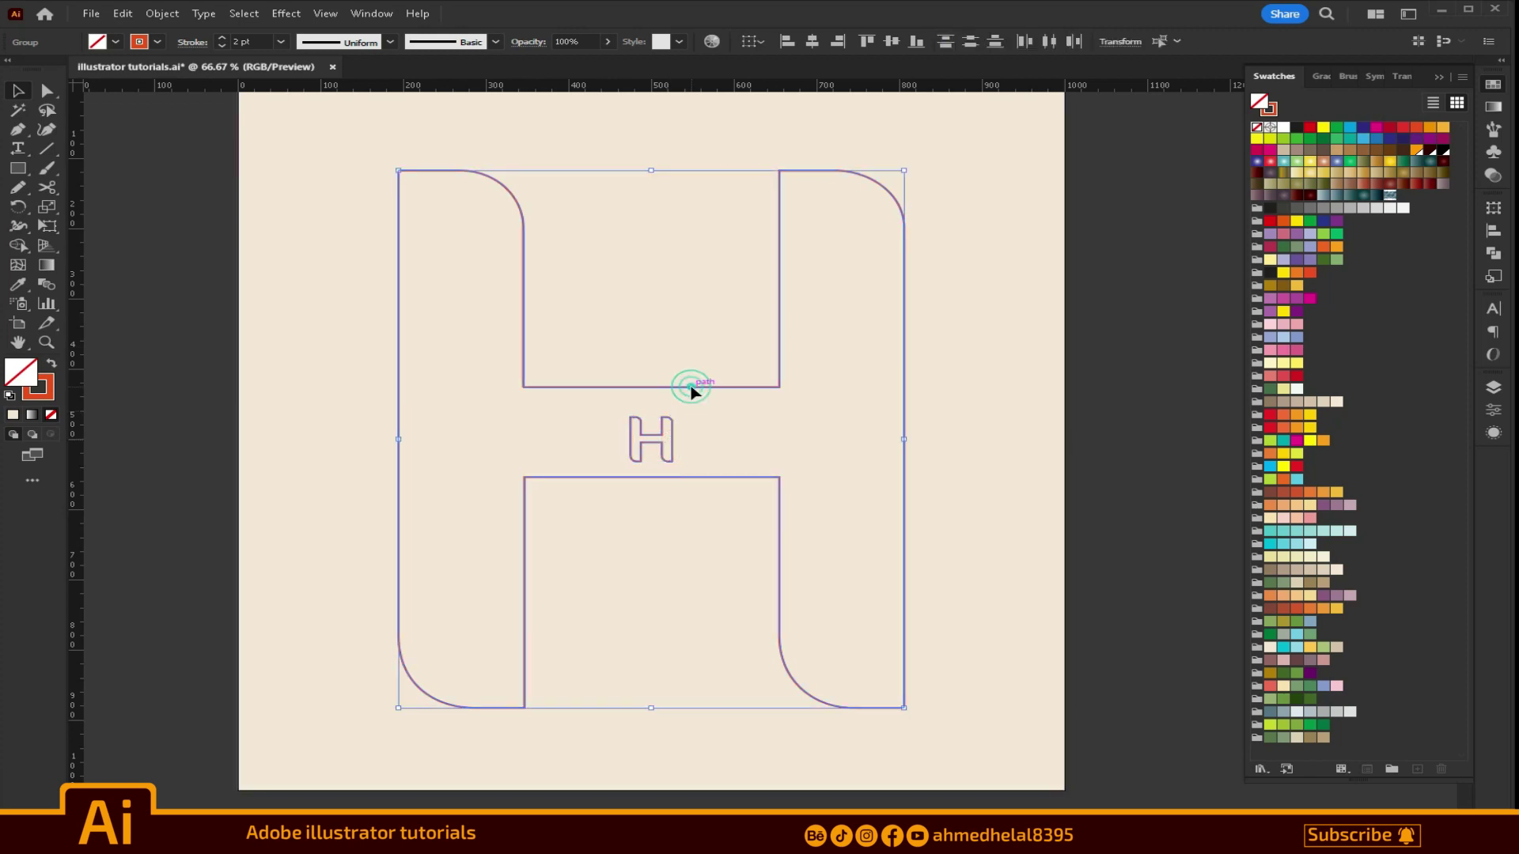
Step: Make a blend between the two H outlines with Object > Blend > Make
left_click(159, 13)
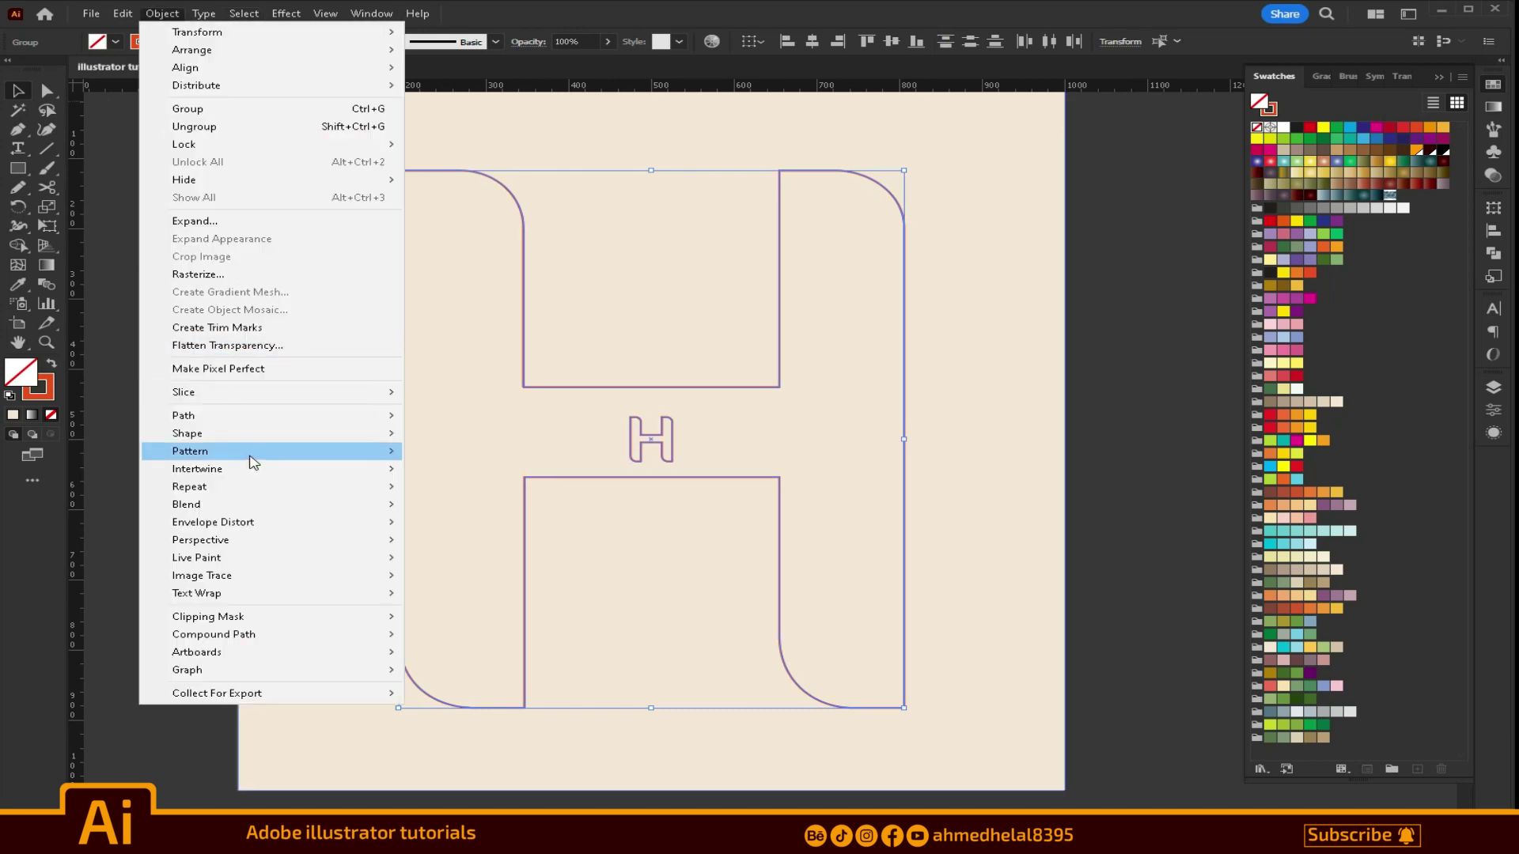
mouse_move(186, 505)
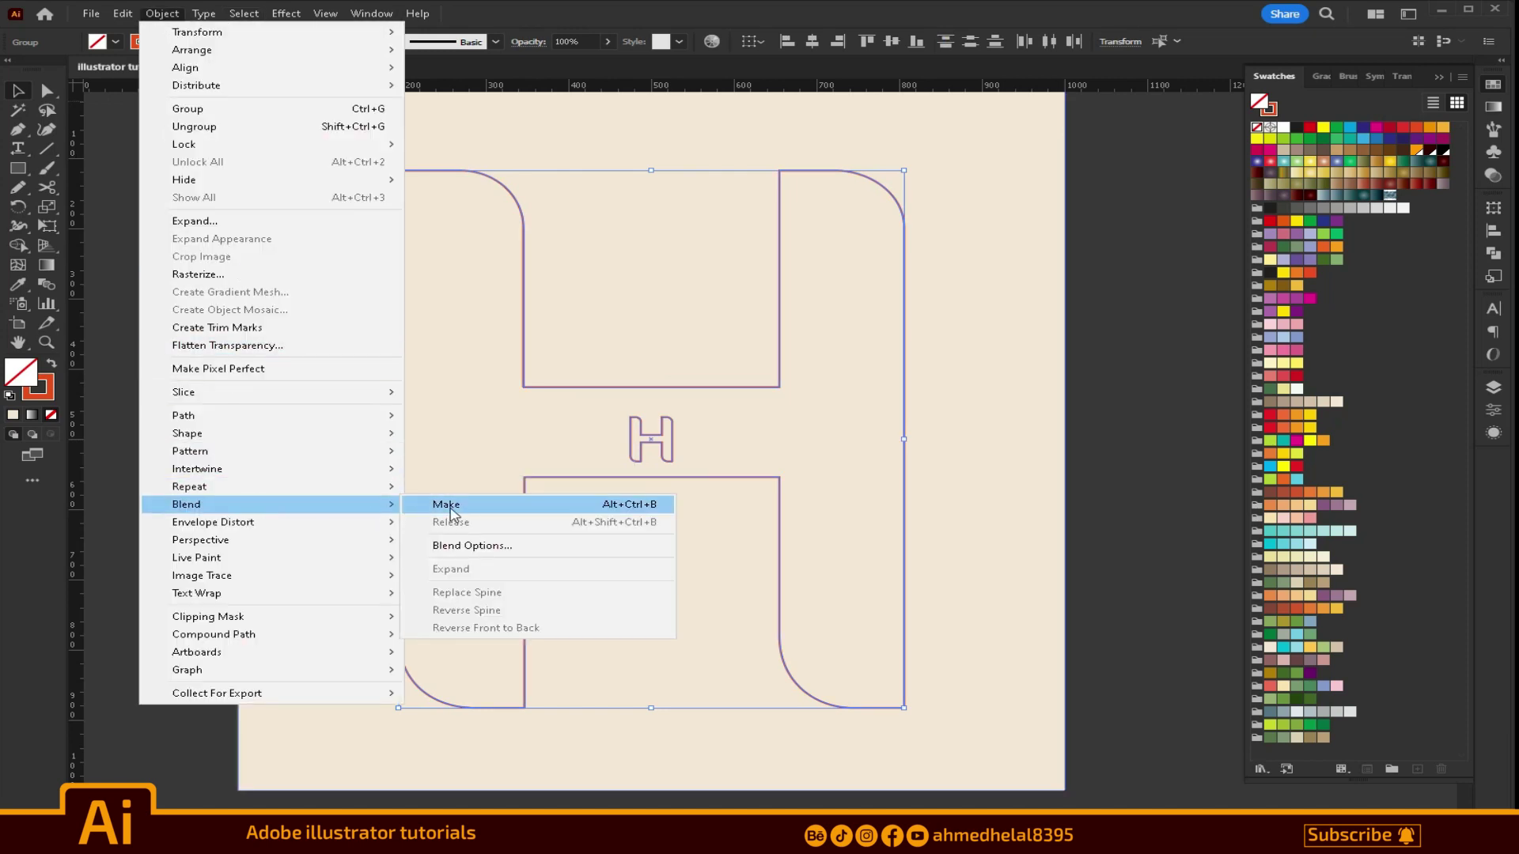
left_click(446, 505)
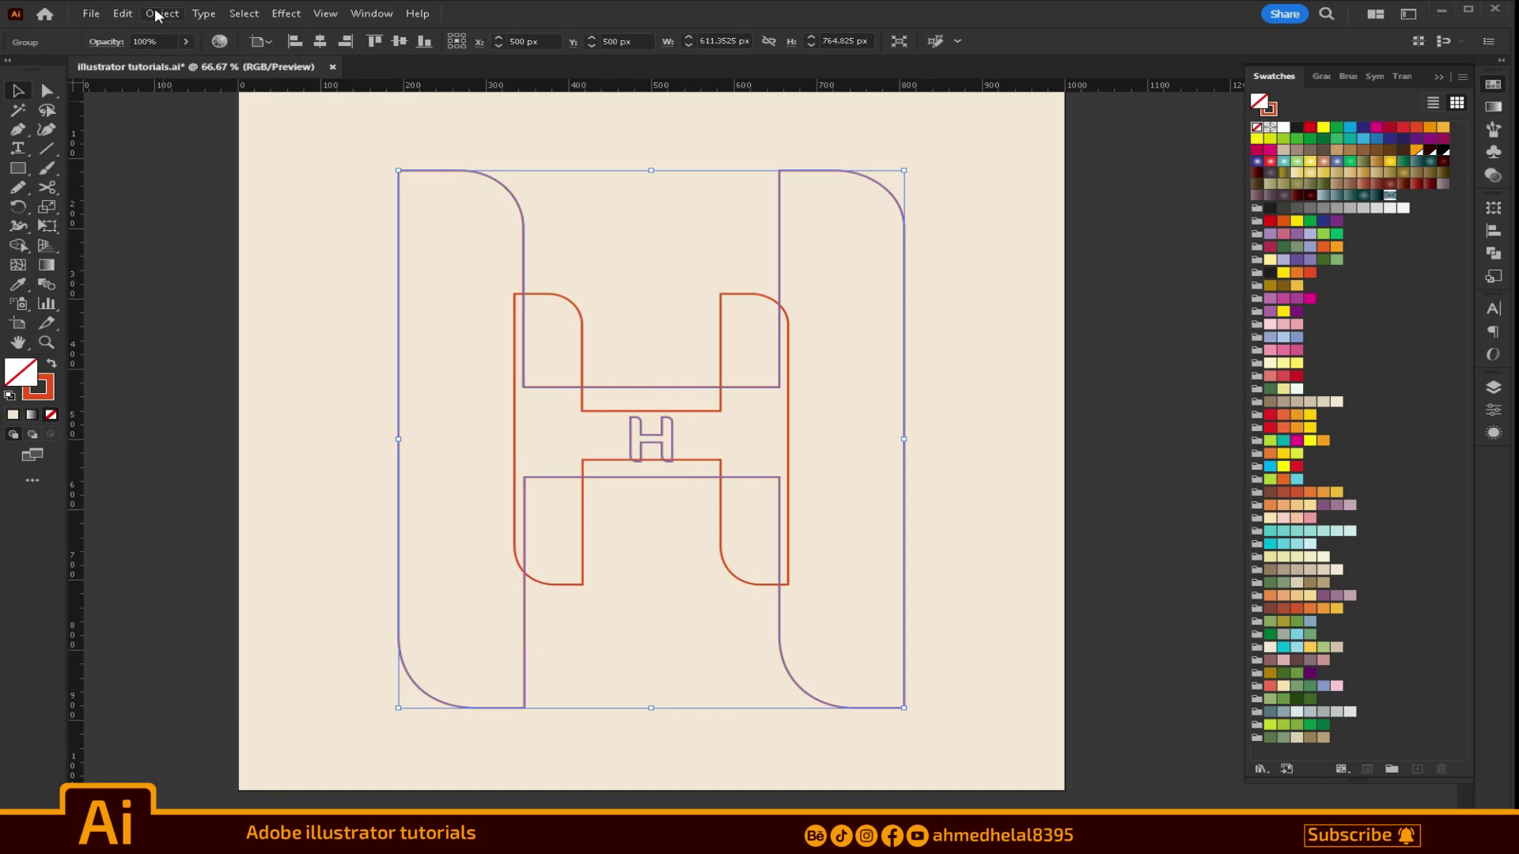
left_click(161, 13)
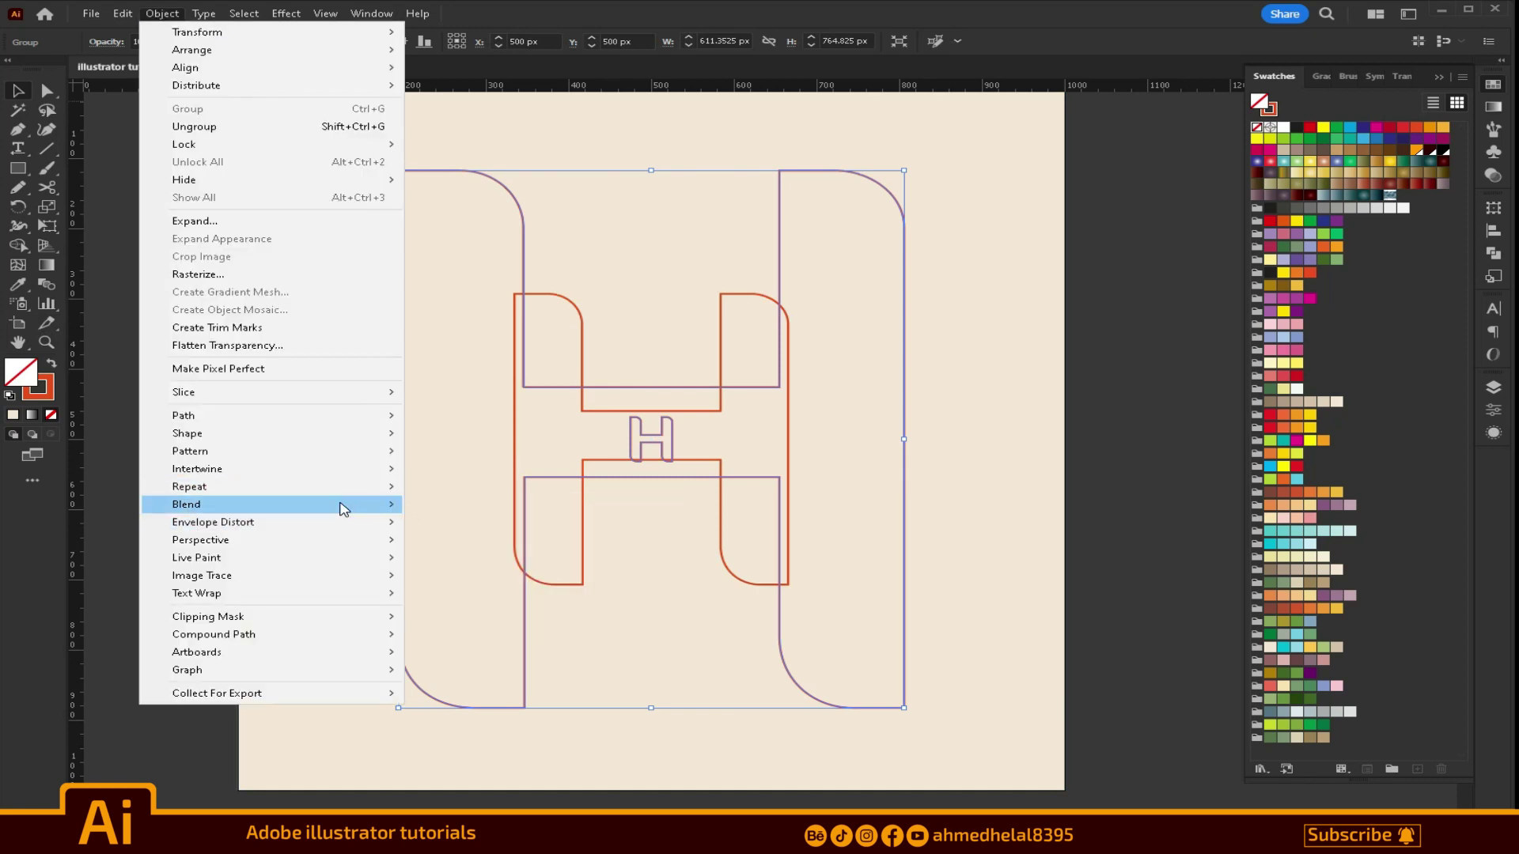
mouse_move(187, 504)
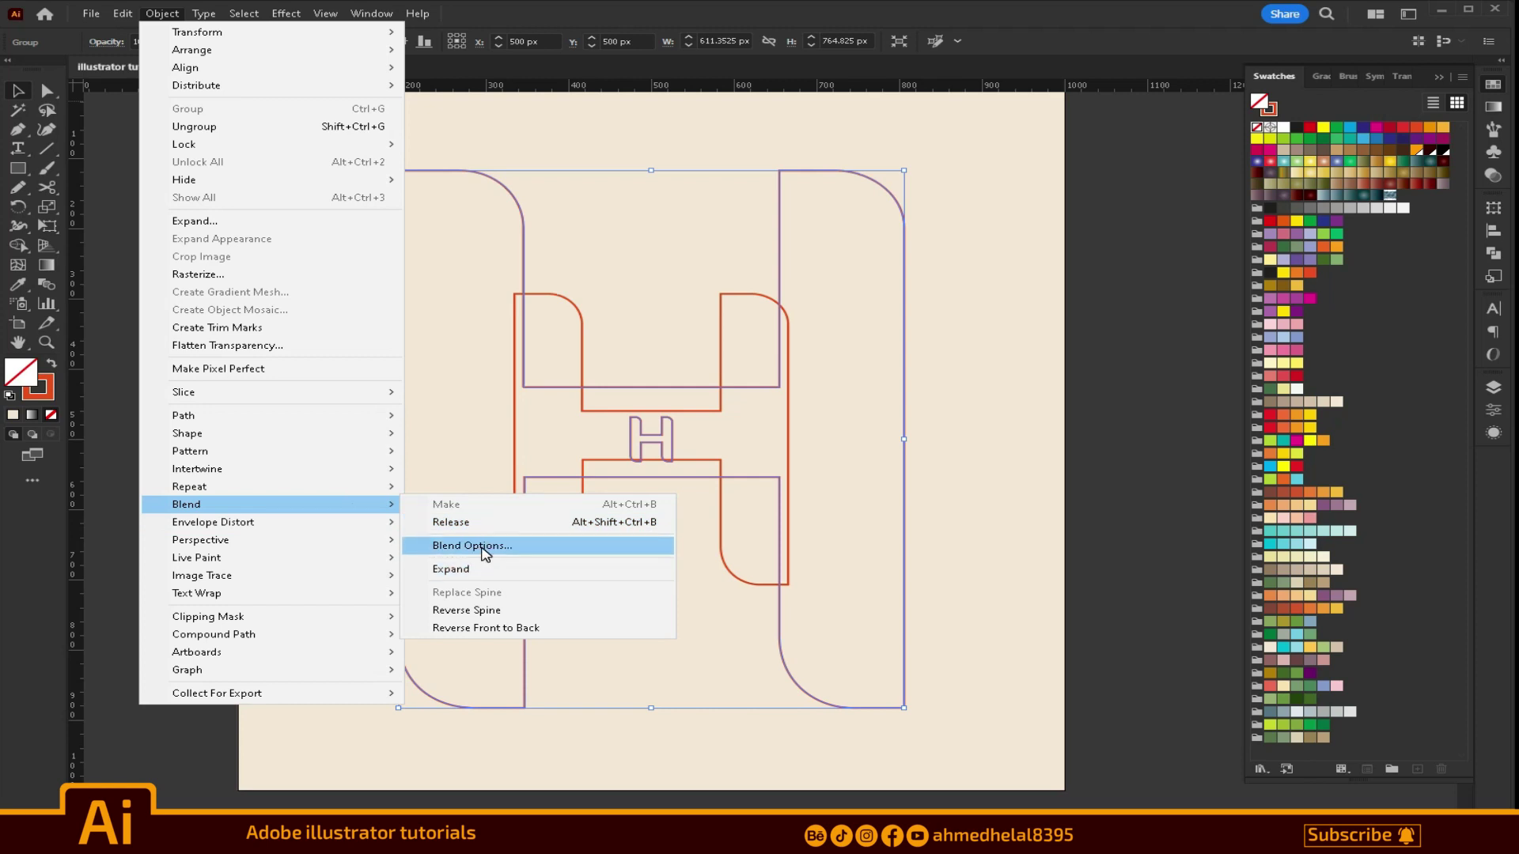
Step: Set the blend spacing to Specified Steps with a value of 100
left_click(472, 546)
left_click(1182, 450)
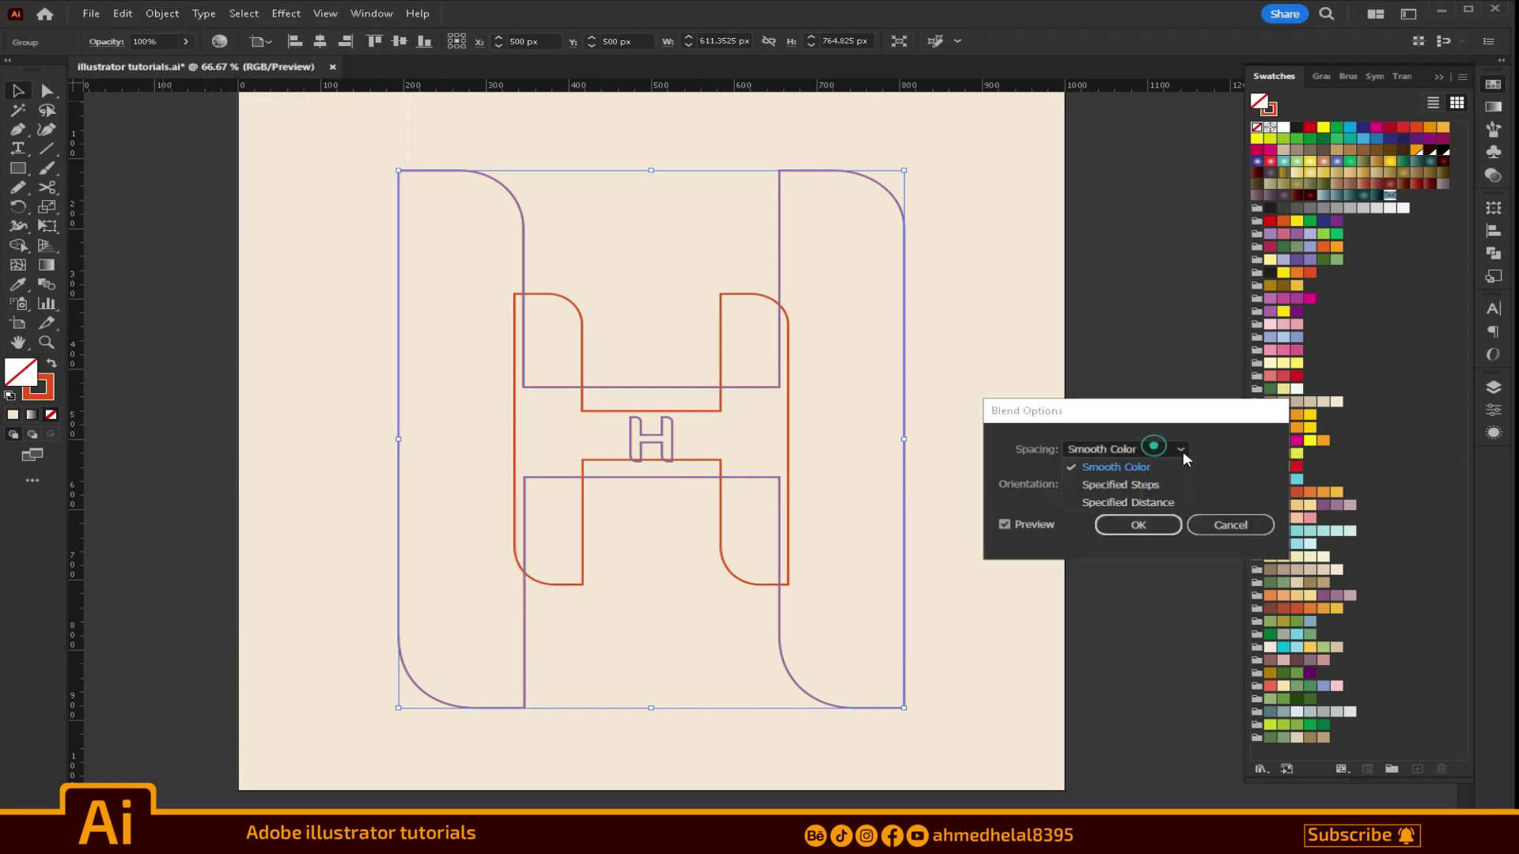
left_click(1157, 484)
scroll(1230, 463, "up", 9)
scroll(1230, 463, "up", 8)
scroll(1230, 463, "up", 6)
scroll(1231, 463, "up", 12)
scroll(1230, 463, "up", 13)
scroll(1231, 463, "up", 13)
scroll(1230, 462, "up", 13)
scroll(1230, 462, "up", 13)
scroll(1231, 462, "up", 13)
scroll(1230, 463, "up", 14)
scroll(1231, 463, "up", 13)
scroll(1231, 463, "up", 12)
scroll(1231, 463, "up", 11)
scroll(1230, 463, "up", 12)
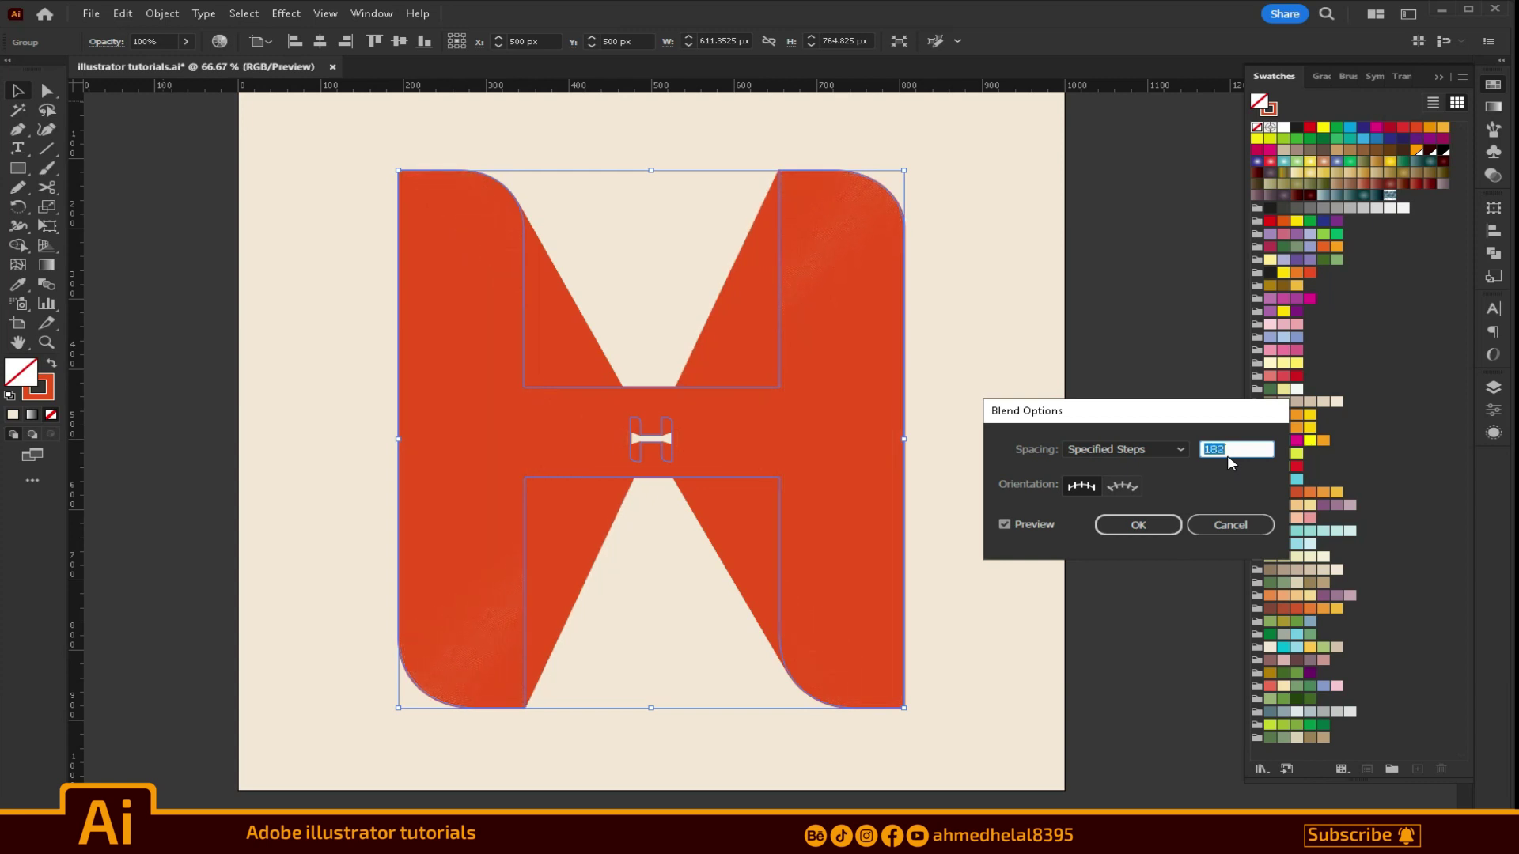
scroll(1229, 460, "down", 12)
scroll(1229, 460, "down", 12)
scroll(1229, 461, "down", 12)
scroll(1229, 460, "down", 12)
scroll(1229, 460, "down", 12)
scroll(1229, 461, "down", 11)
scroll(1229, 461, "down", 11)
scroll(1230, 463, "down", 1)
scroll(1230, 463, "down", 1)
scroll(1231, 463, "down", 2)
scroll(1231, 463, "down", 1)
scroll(1230, 462, "down", 1)
scroll(1231, 463, "down", 10)
scroll(1230, 462, "down", 9)
scroll(1230, 463, "down", 9)
scroll(1230, 463, "down", 9)
scroll(1230, 463, "down", 3)
scroll(1231, 463, "down", 4)
scroll(1230, 463, "down", 3)
scroll(1231, 463, "down", 4)
scroll(1231, 463, "down", 1)
scroll(1230, 462, "down", 2)
scroll(1231, 463, "down", 1)
scroll(1227, 454, "up", 1)
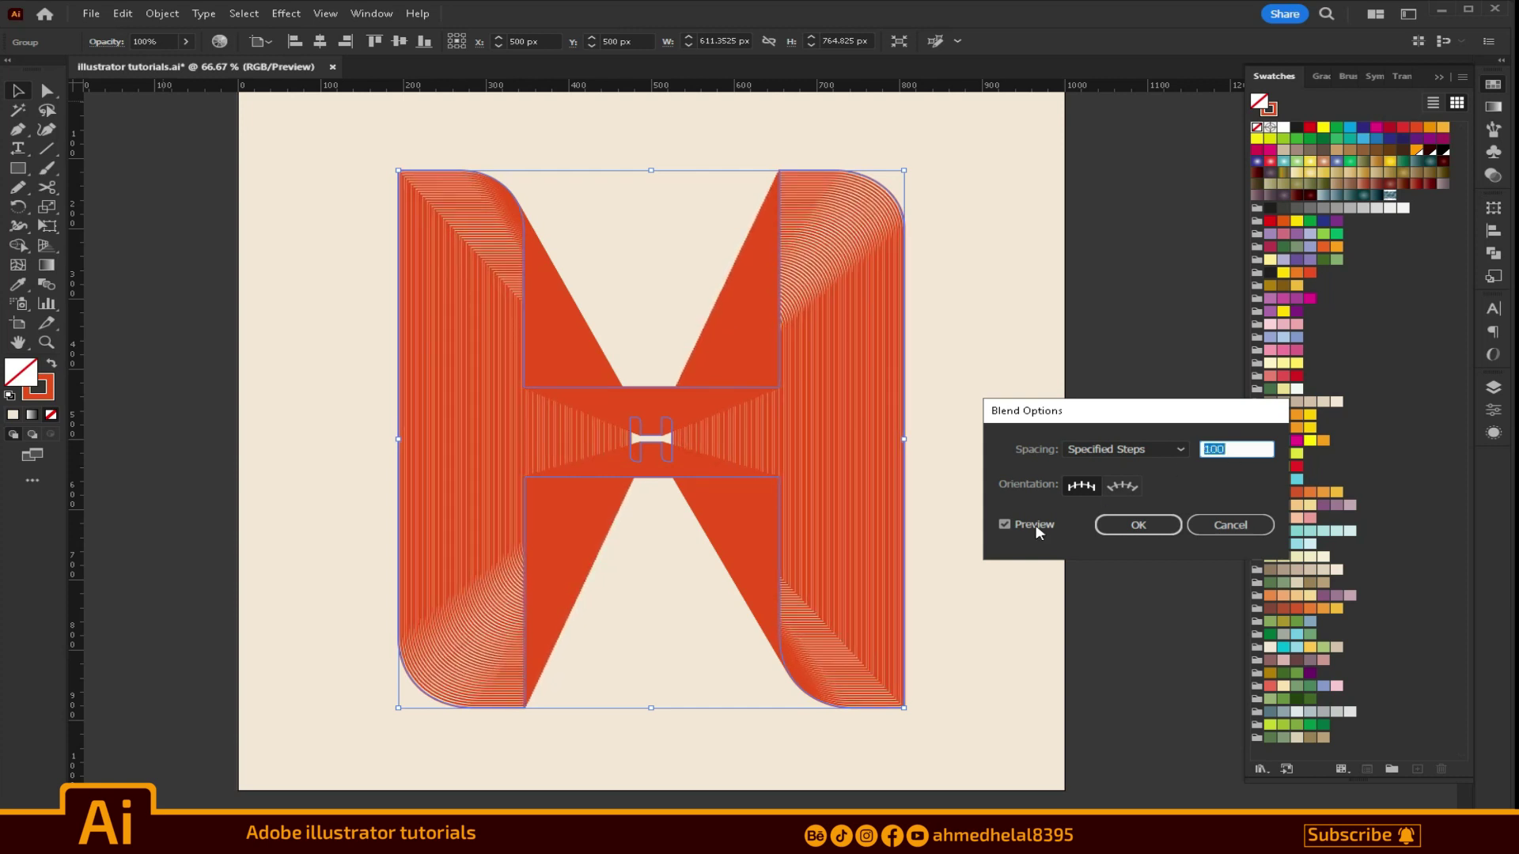
left_click(1146, 526)
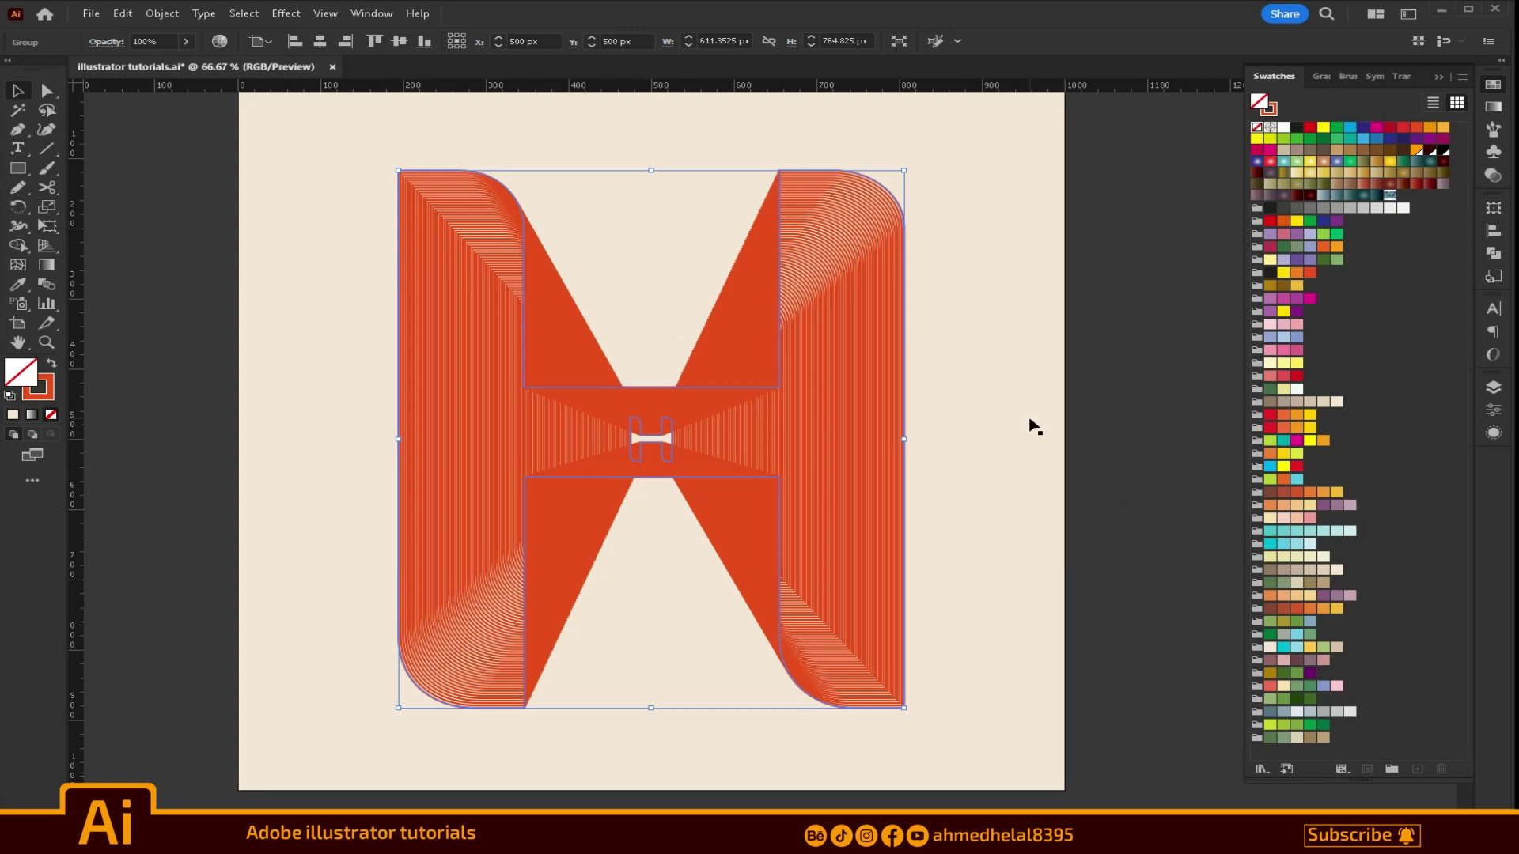
Step: Inside the isolated blend, give the small inner H a light cream stroke
double_click(636, 437)
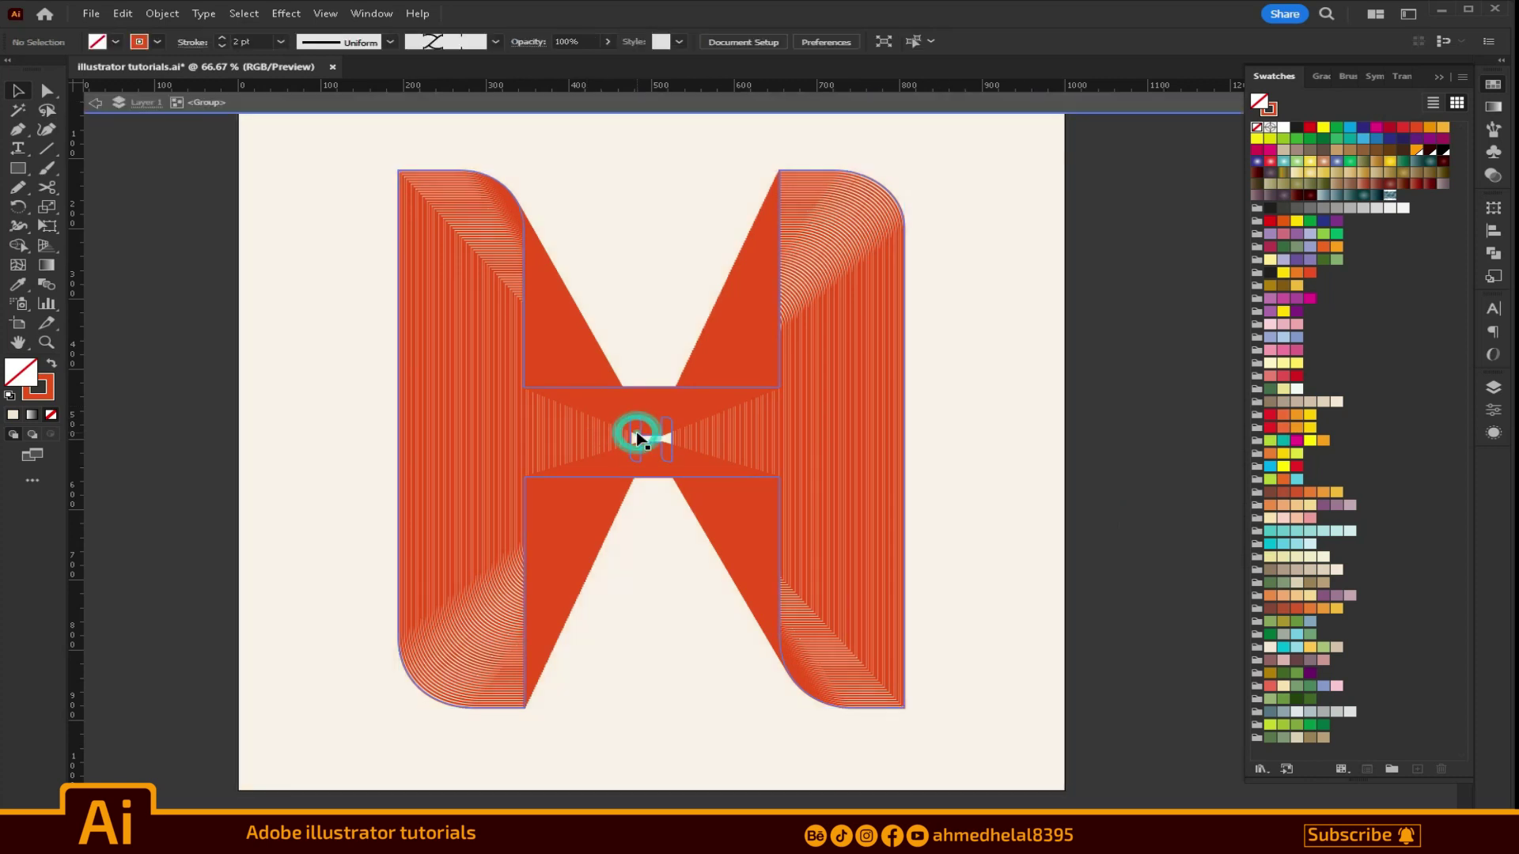
left_click(637, 437)
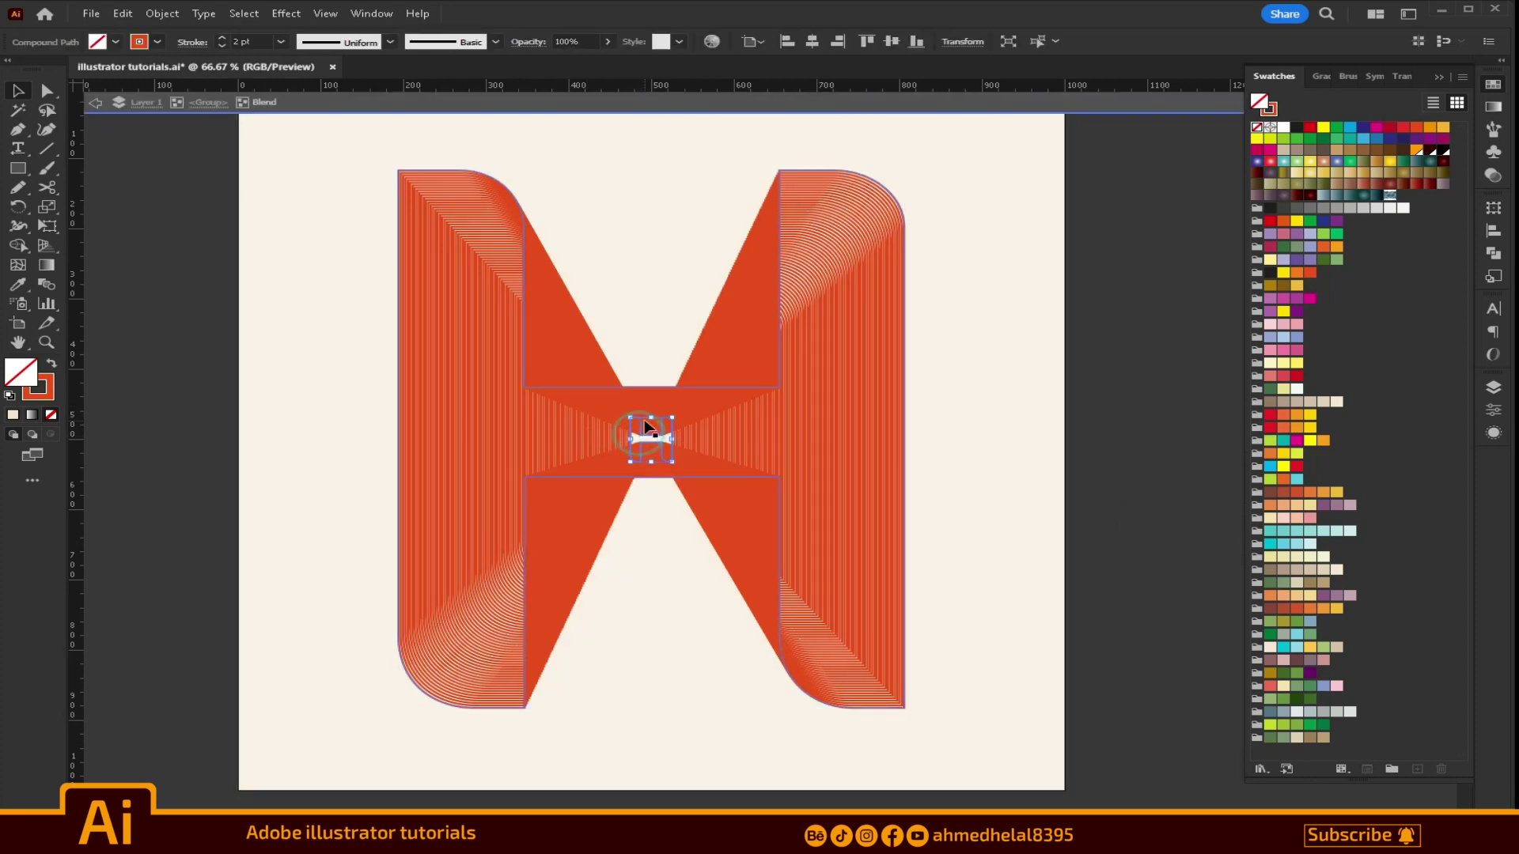
left_click(1270, 112)
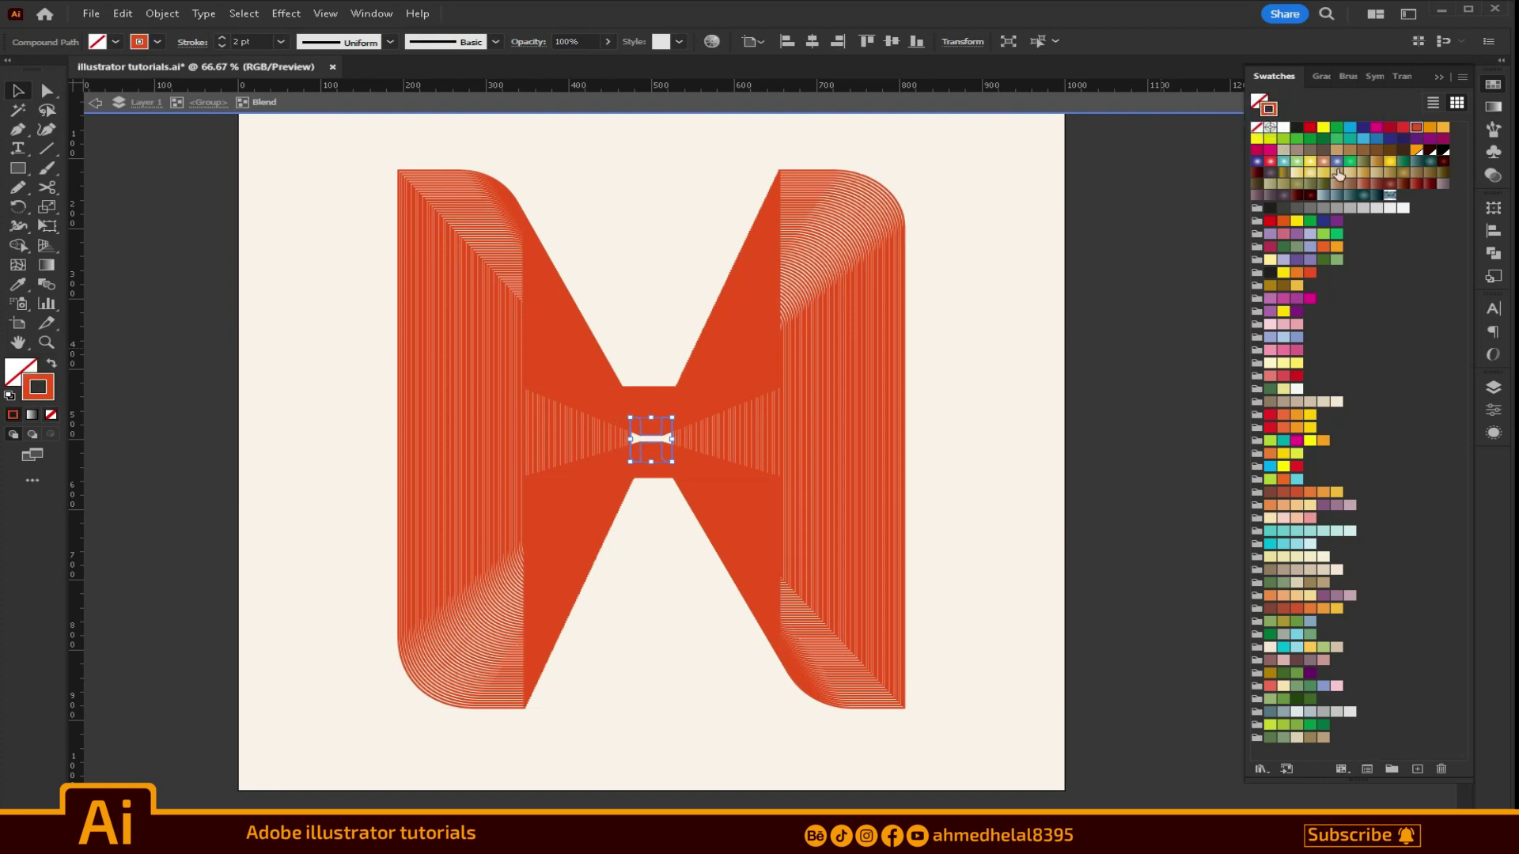
left_click(1336, 570)
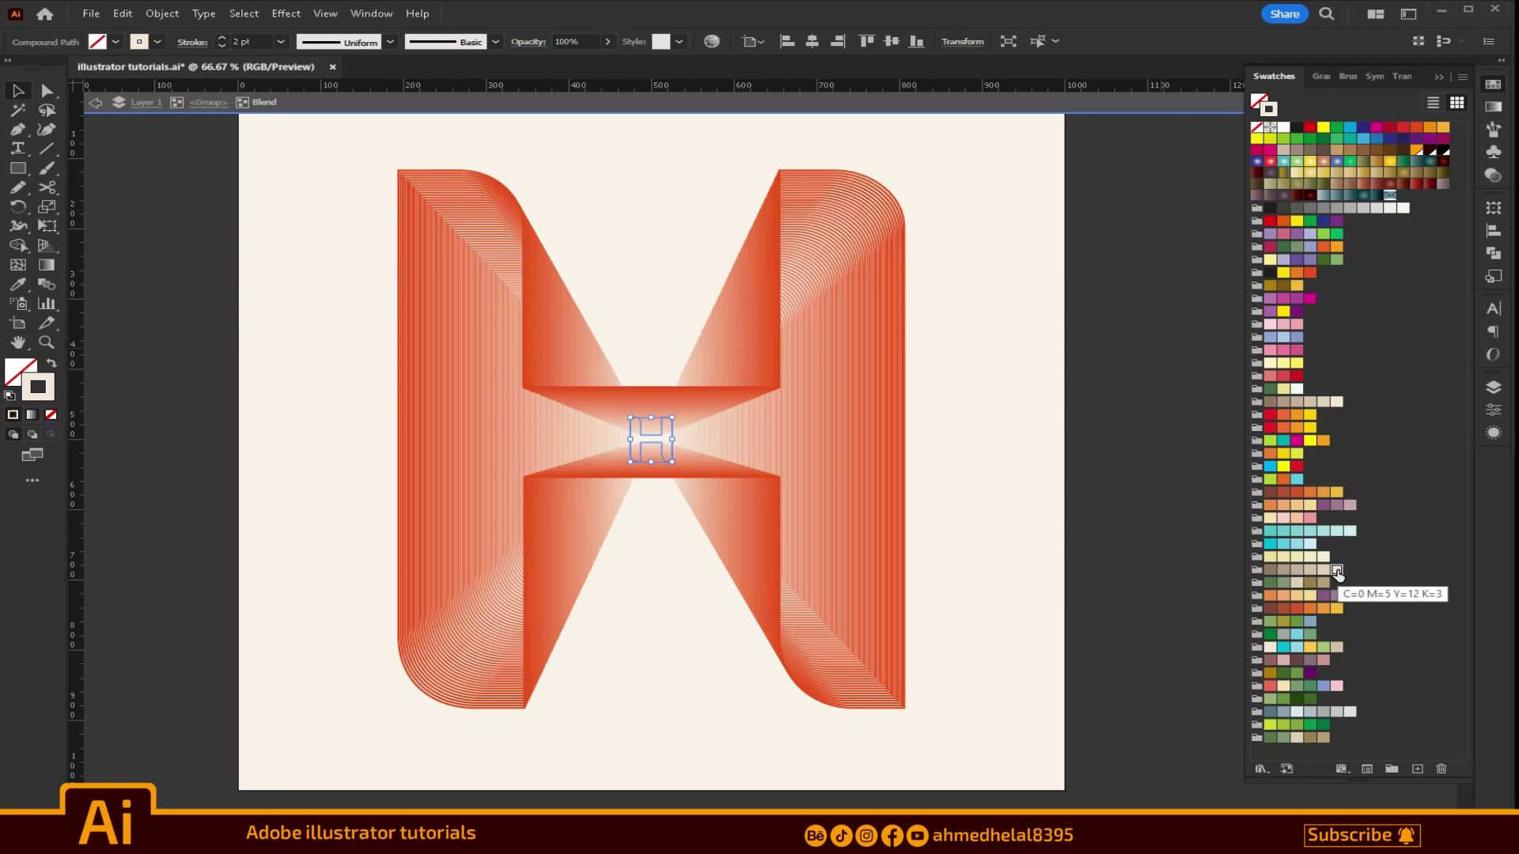
left_click(1323, 557)
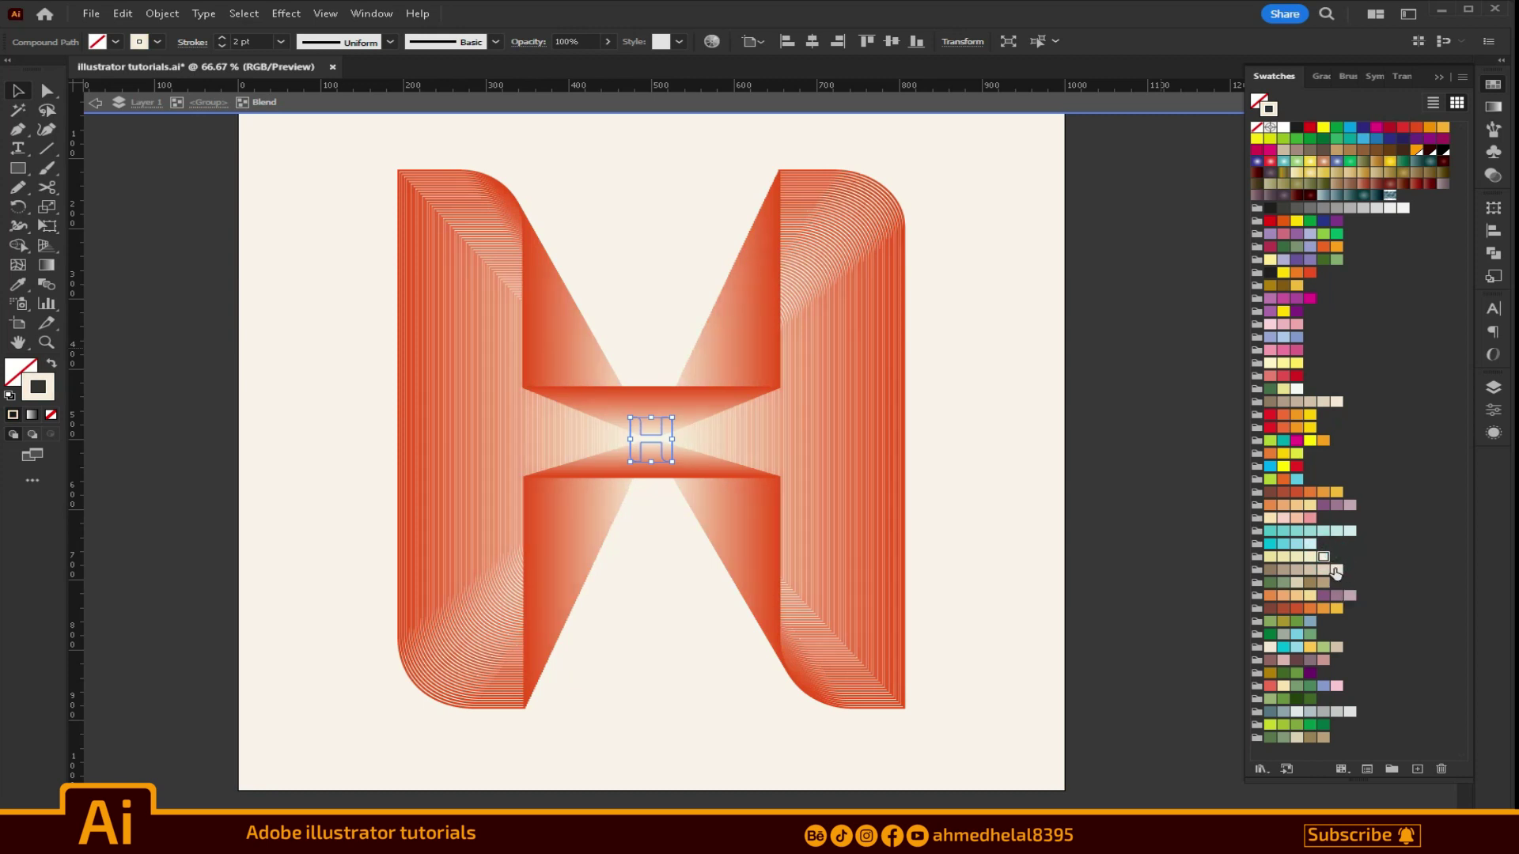
Step: Deselect the small H and exit the blend's isolation mode
left_click(1336, 570)
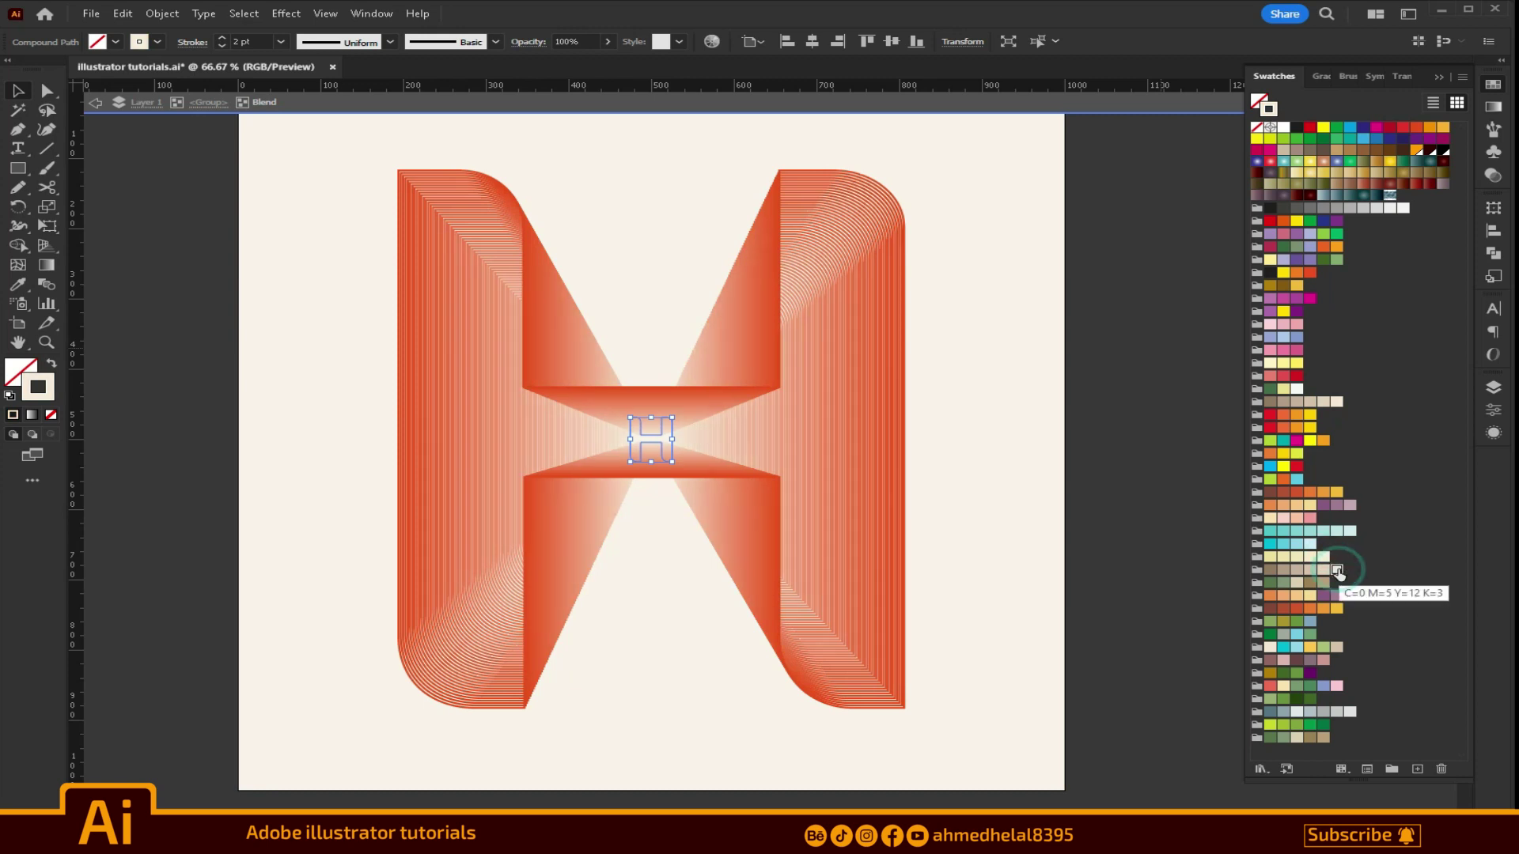
left_click(1166, 445)
double_click(1129, 375)
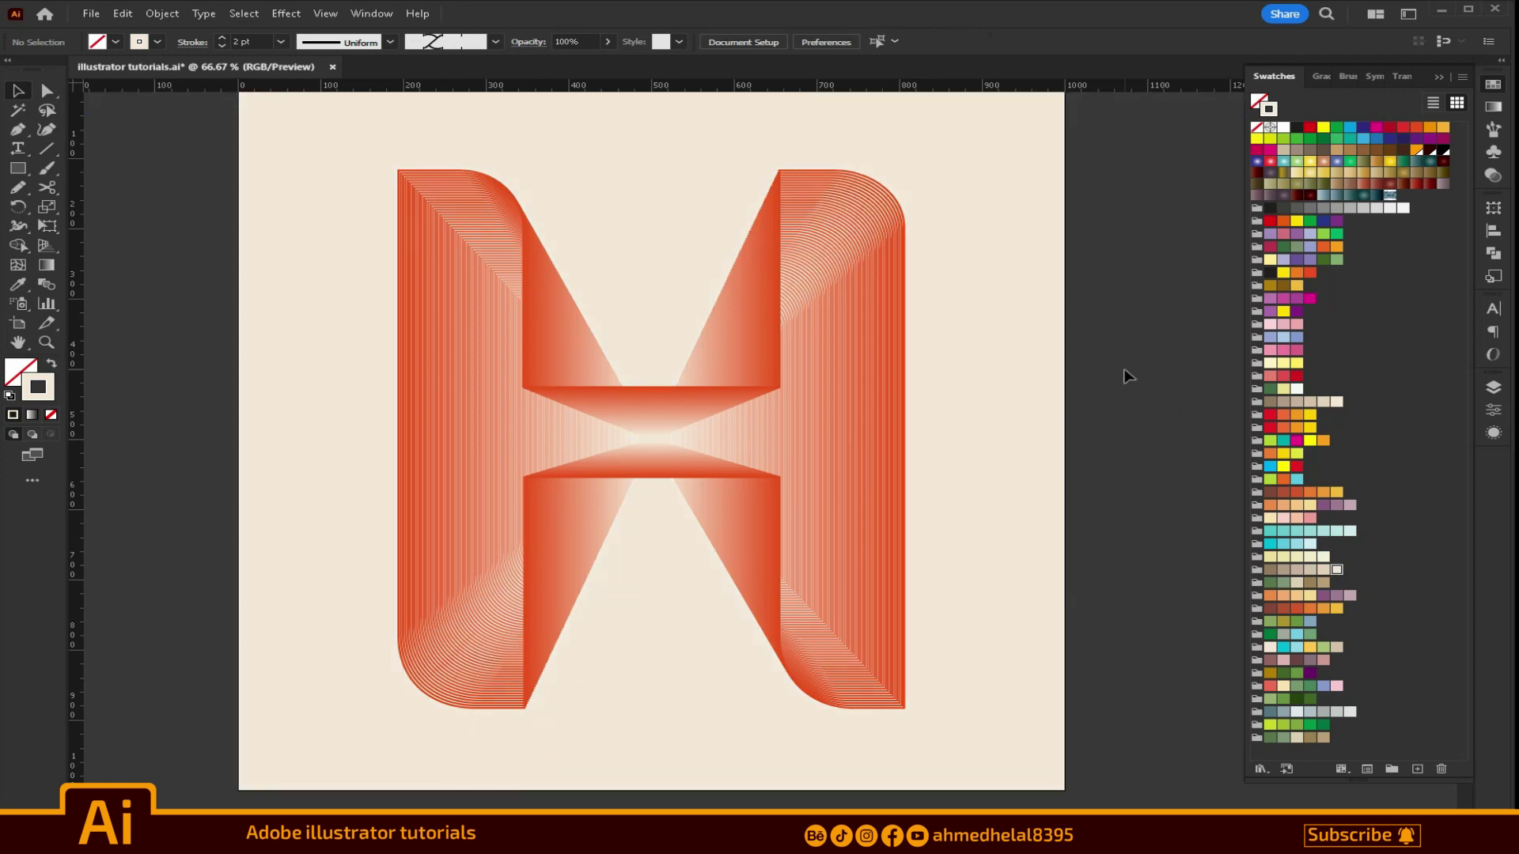
Step: Move the whole H blend off beside the artboard and deselect everything
scroll(728, 373, "up", 2)
left_click(712, 440)
mouse_move(712, 440)
left_mouse_down()
mouse_move(826, 399)
mouse_move(720, 435)
left_mouse_up()
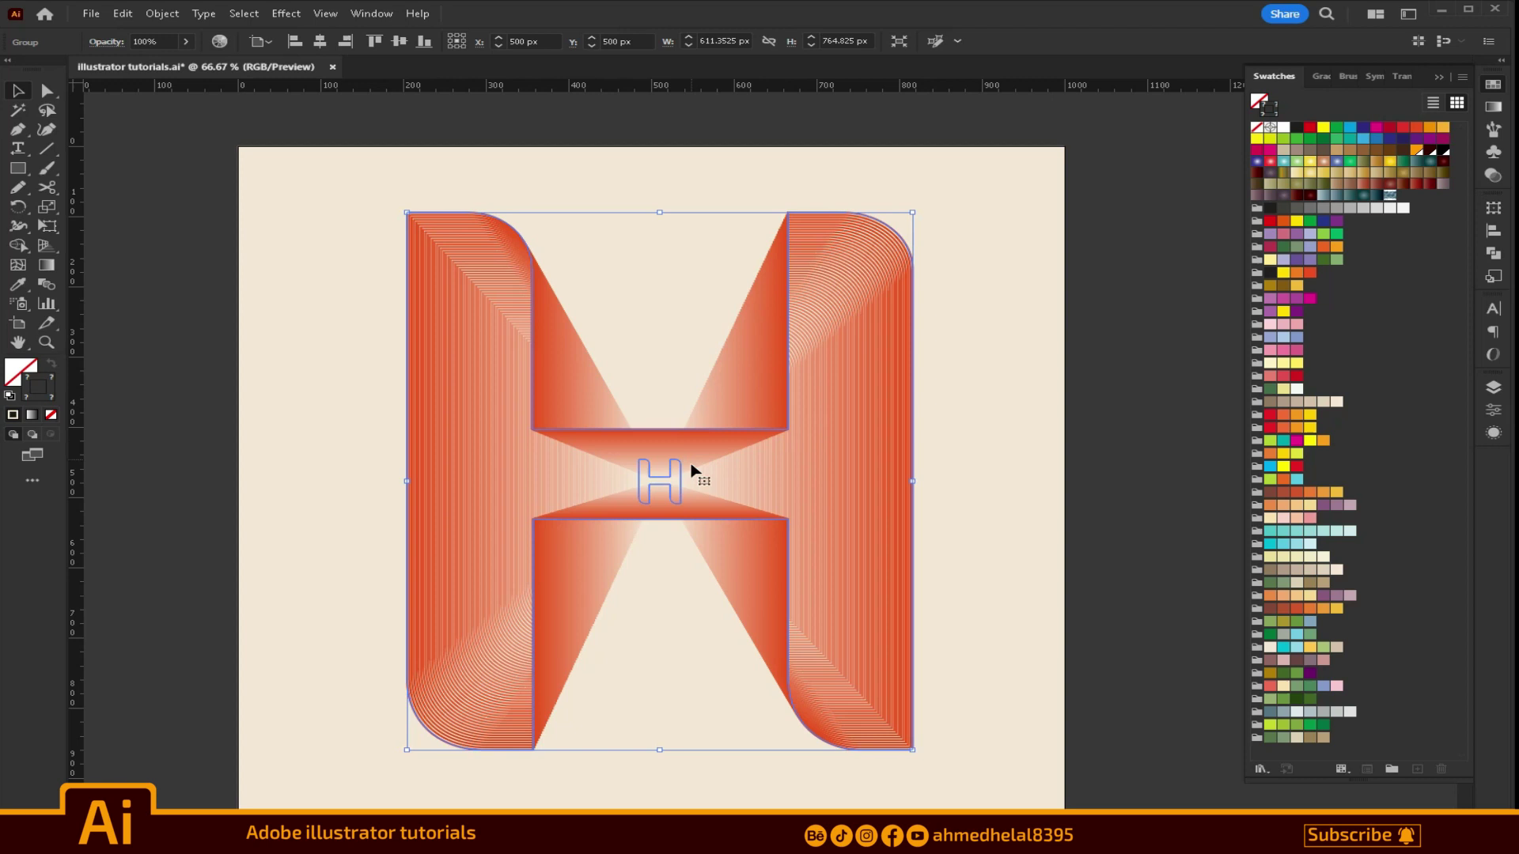
scroll(663, 482, "up", 2)
scroll(663, 489, "down", 1)
scroll(665, 488, "down", 2)
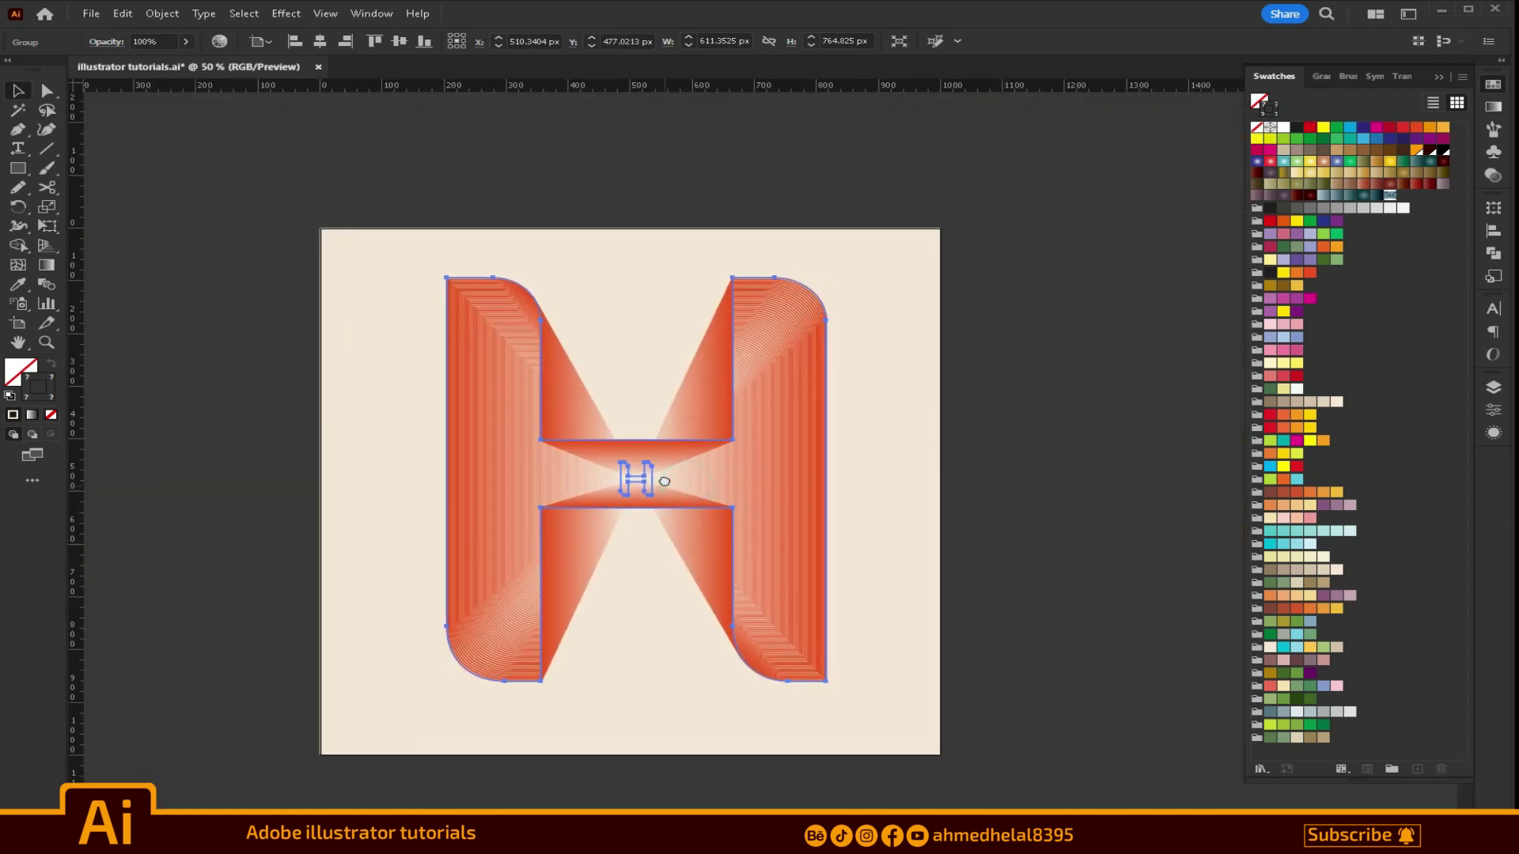
left_click_drag(668, 488, 667, 496)
left_click(883, 441)
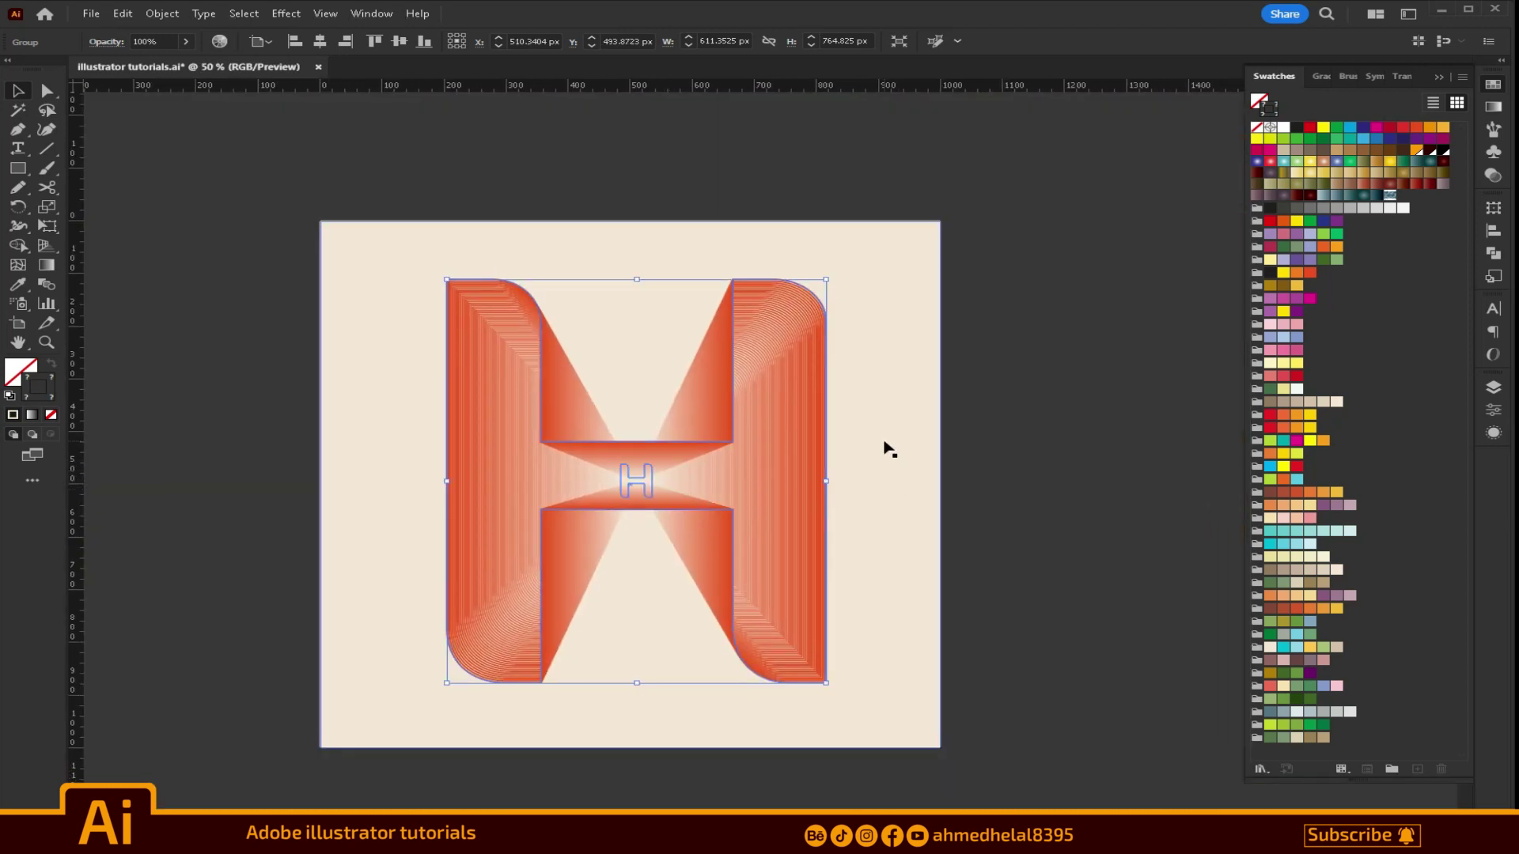
left_click(1084, 422)
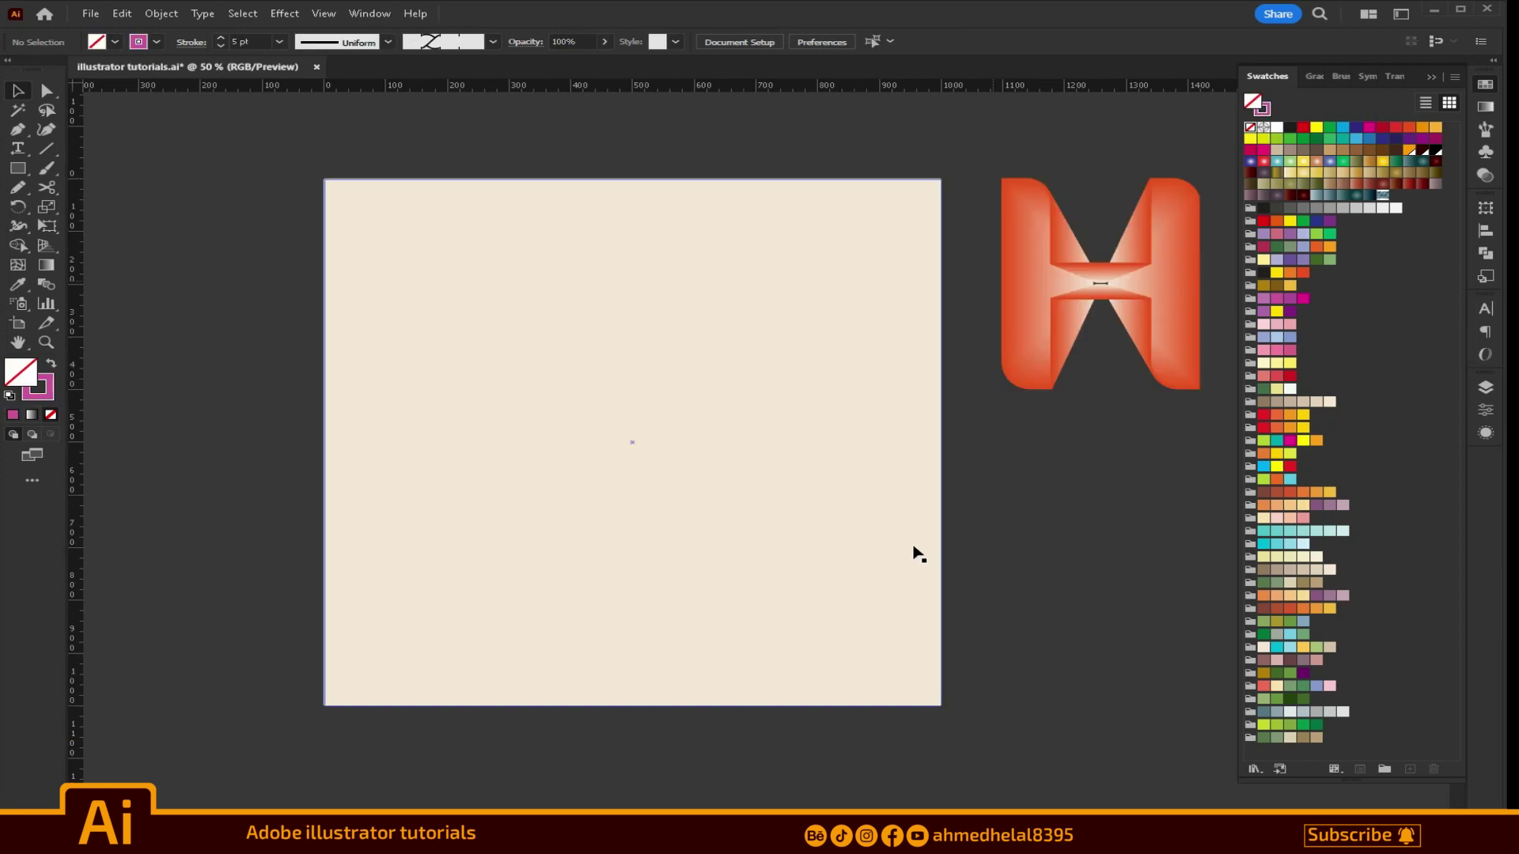
key("t")
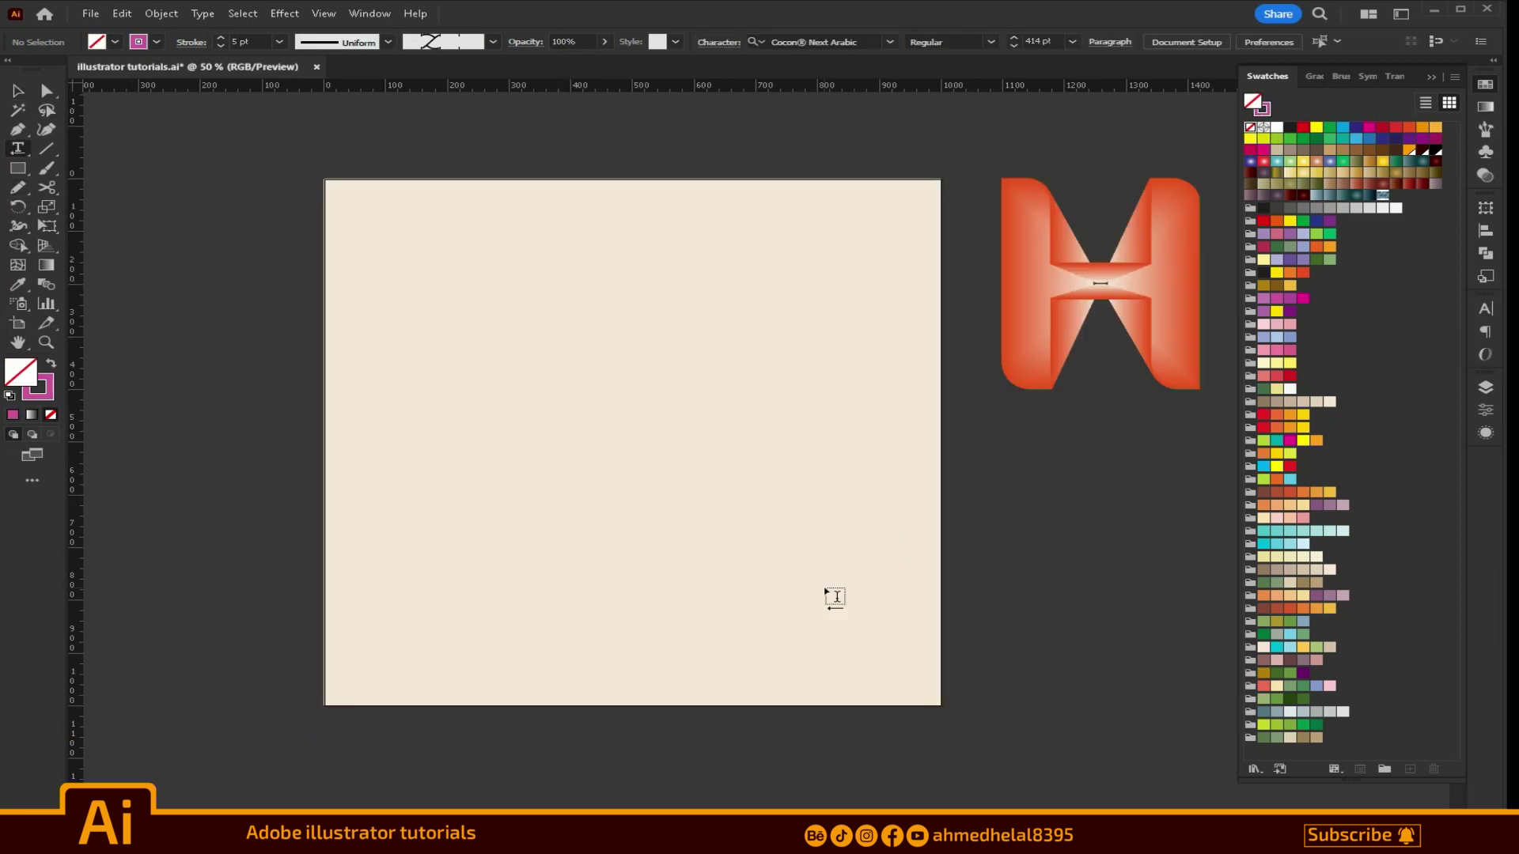
Step: Type a letter K on the artboard and expand it into outline paths
left_click(885, 583)
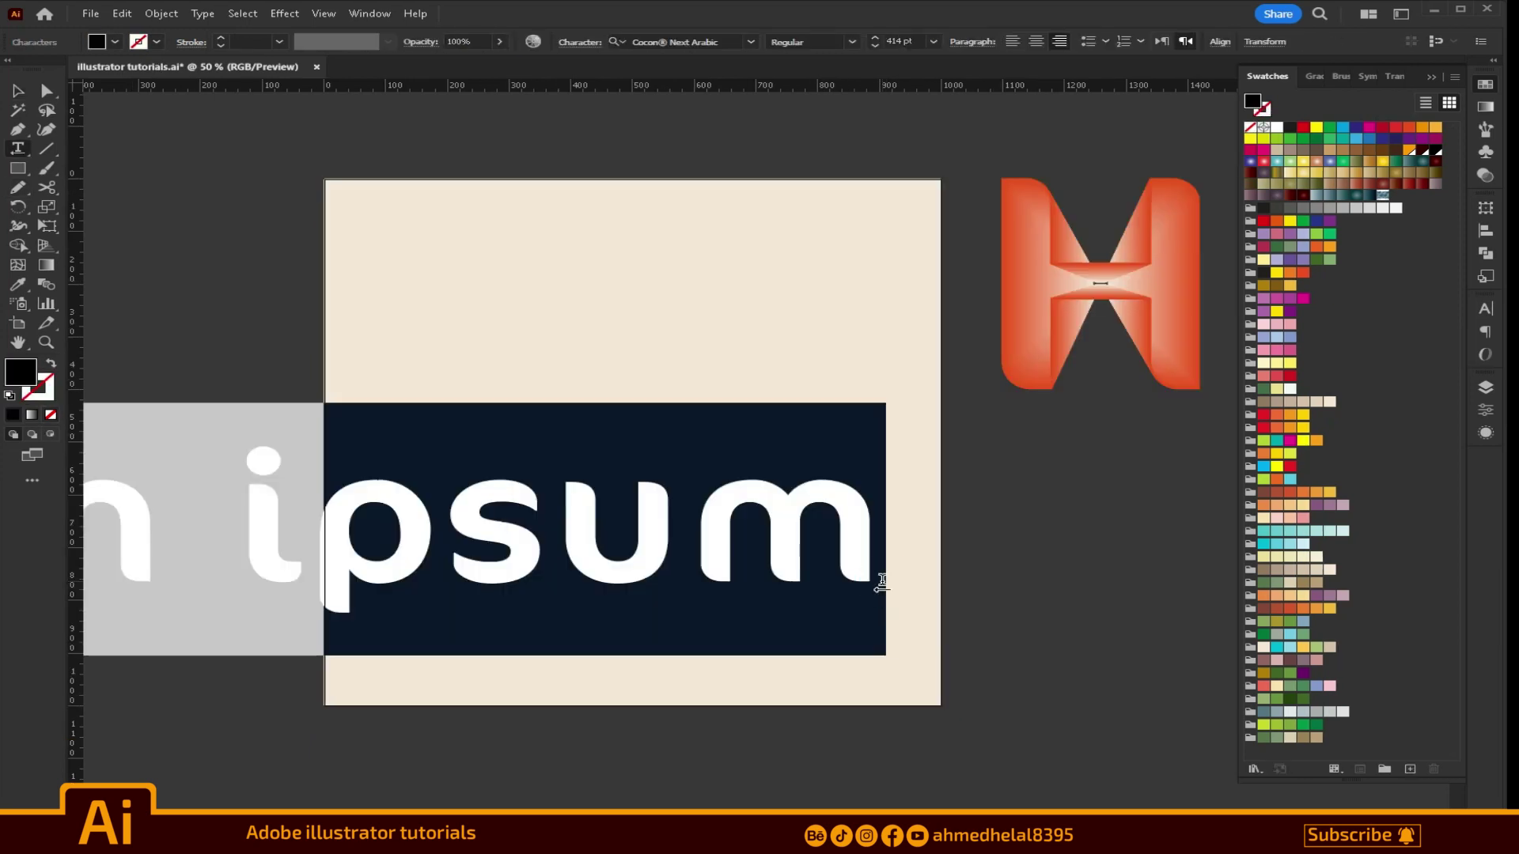
type("K")
left_click(18, 90)
left_click(161, 13)
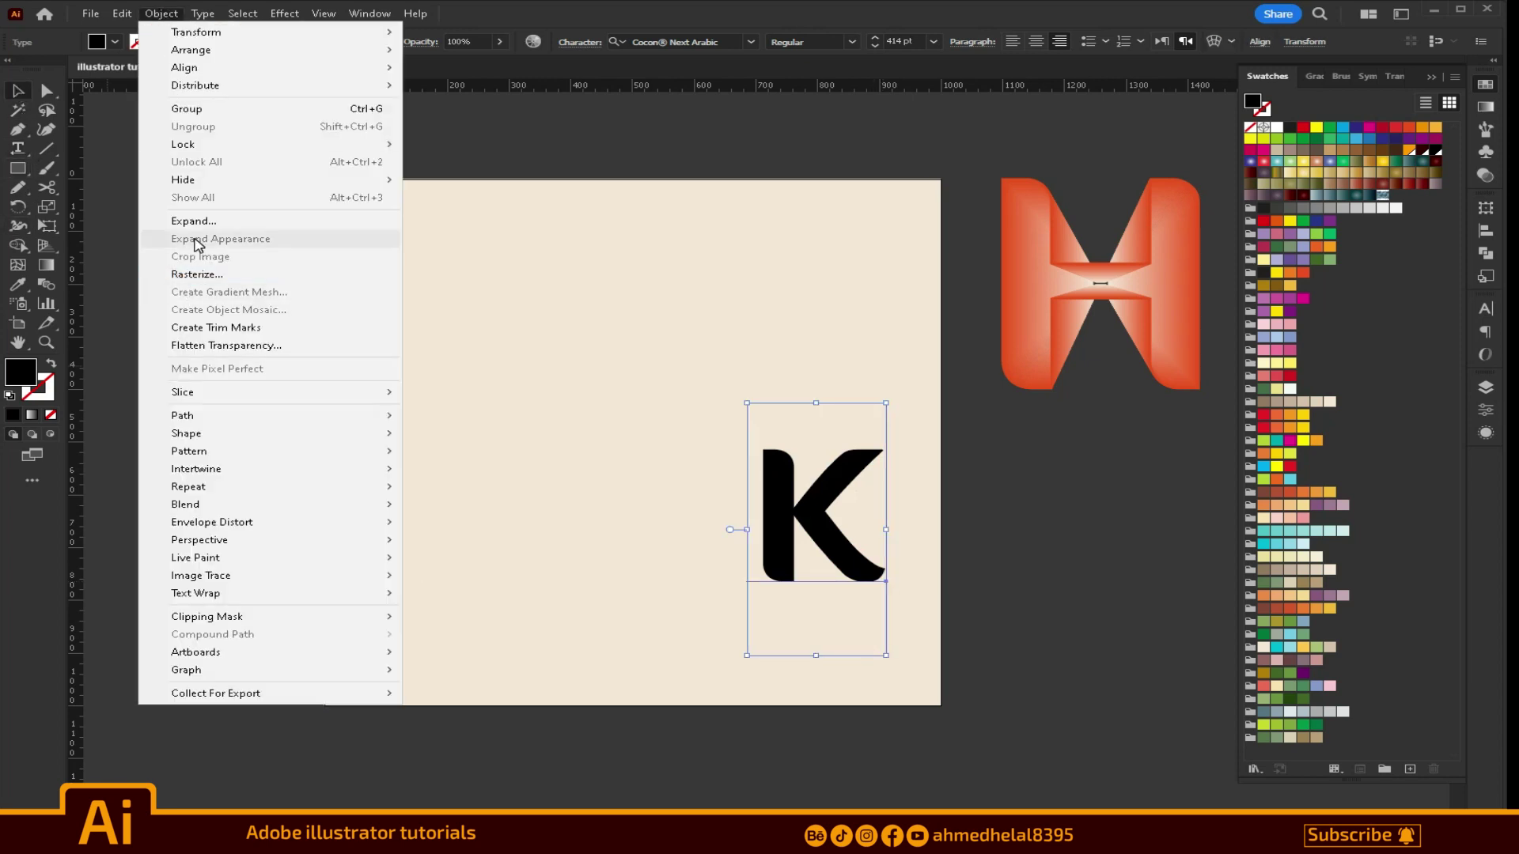
left_click(194, 219)
left_click(716, 567)
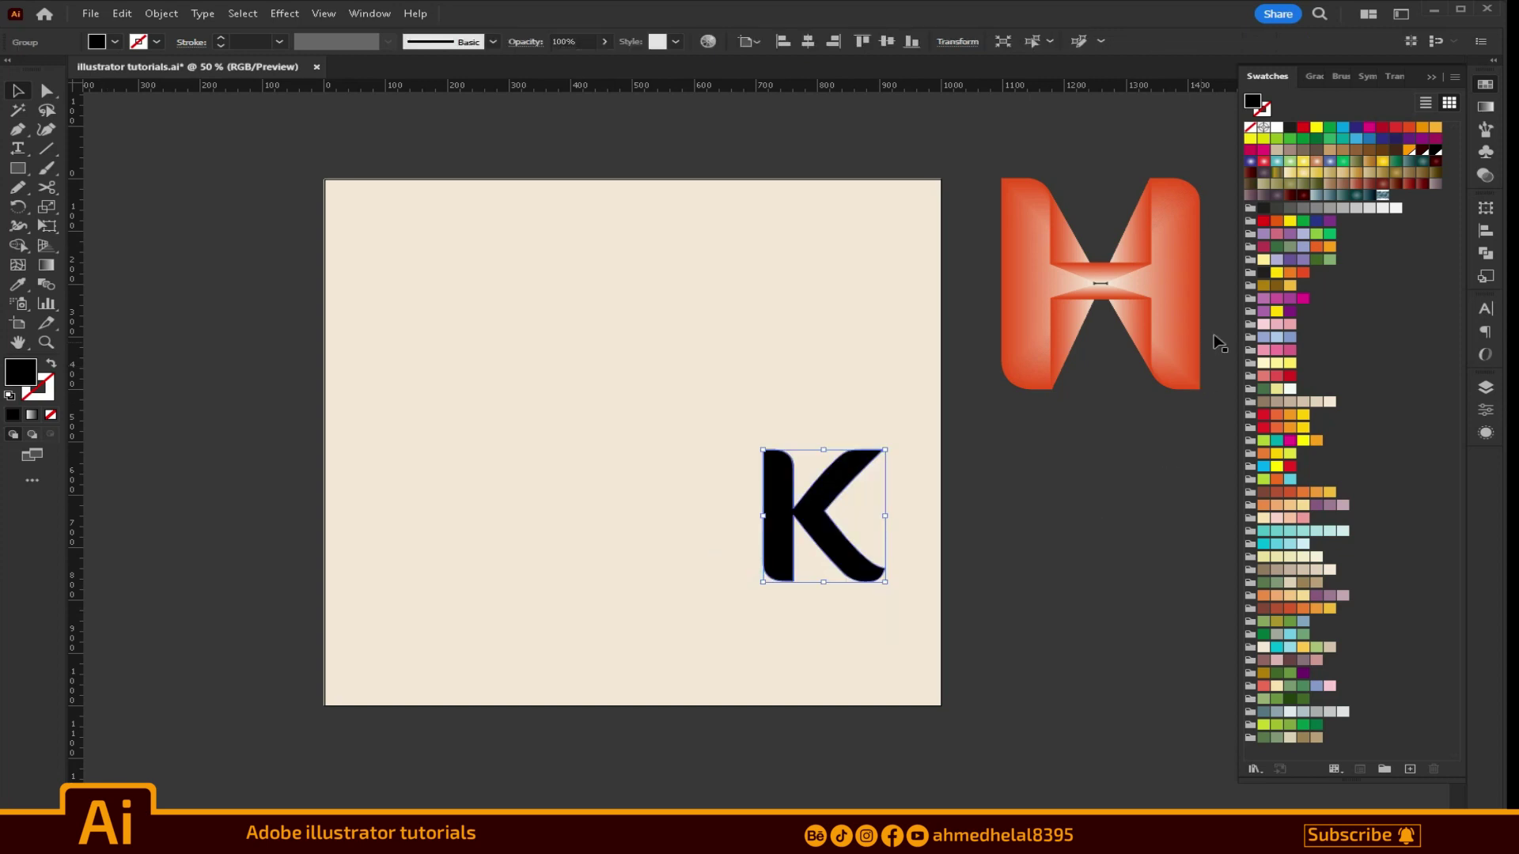
Step: Fill the K purple, enlarge and centre it, then swap fill and stroke
left_click(1291, 261)
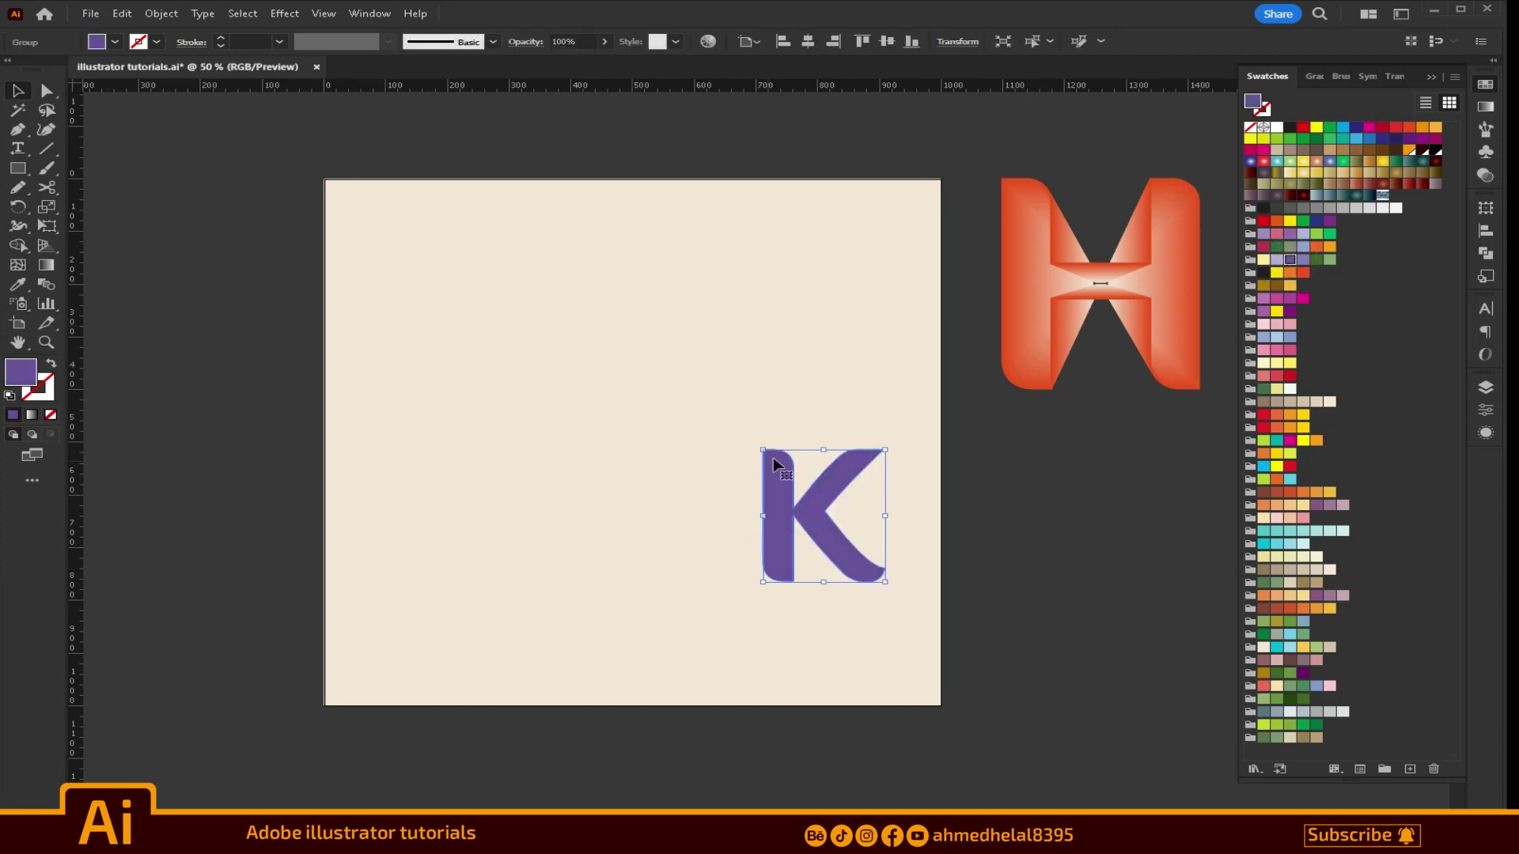
left_click_drag(760, 451, 299, 119)
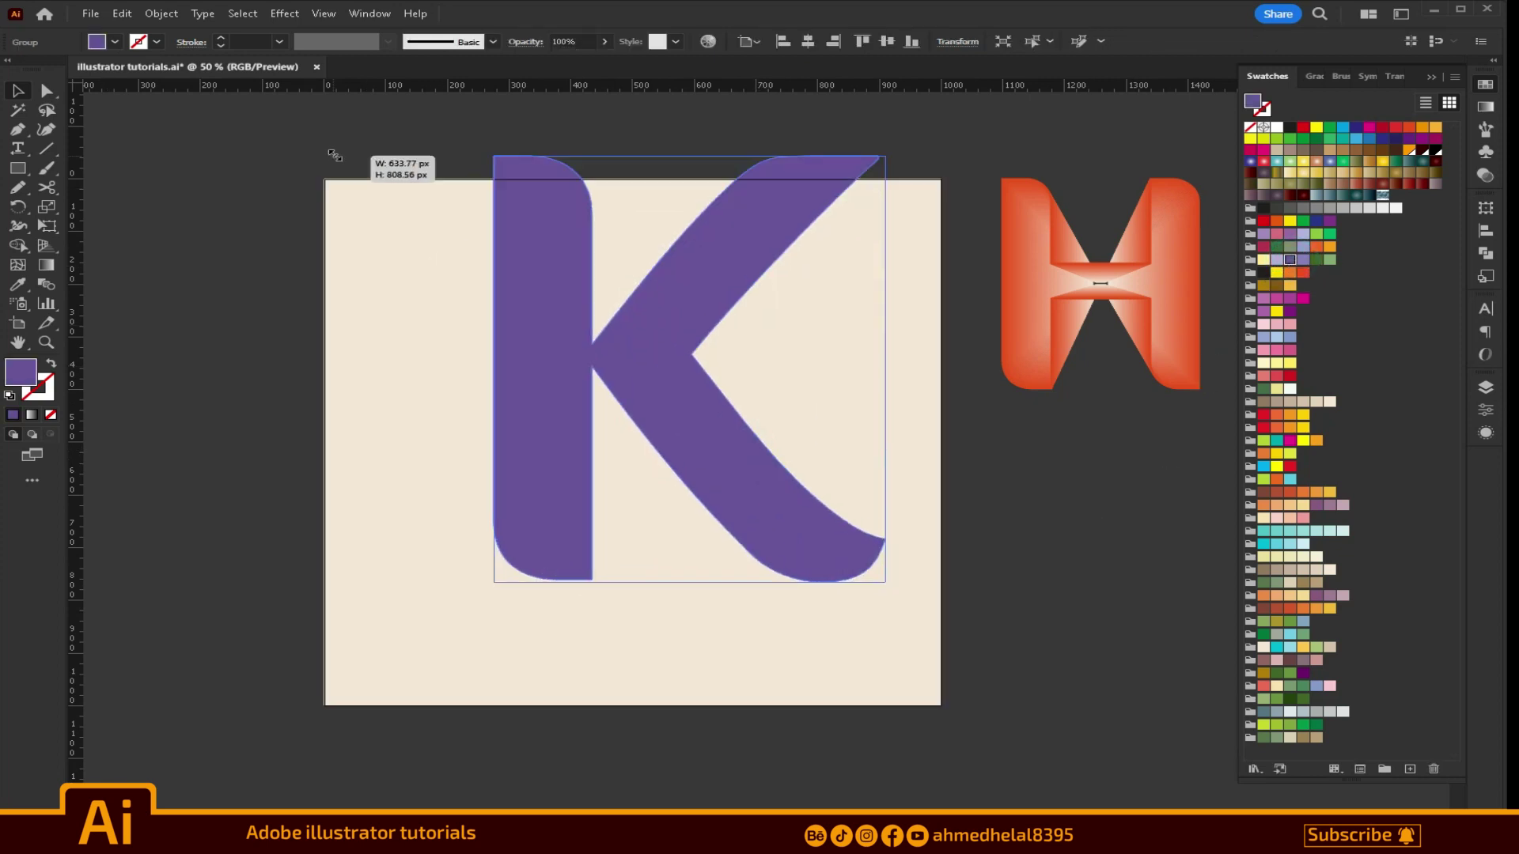
left_click(809, 43)
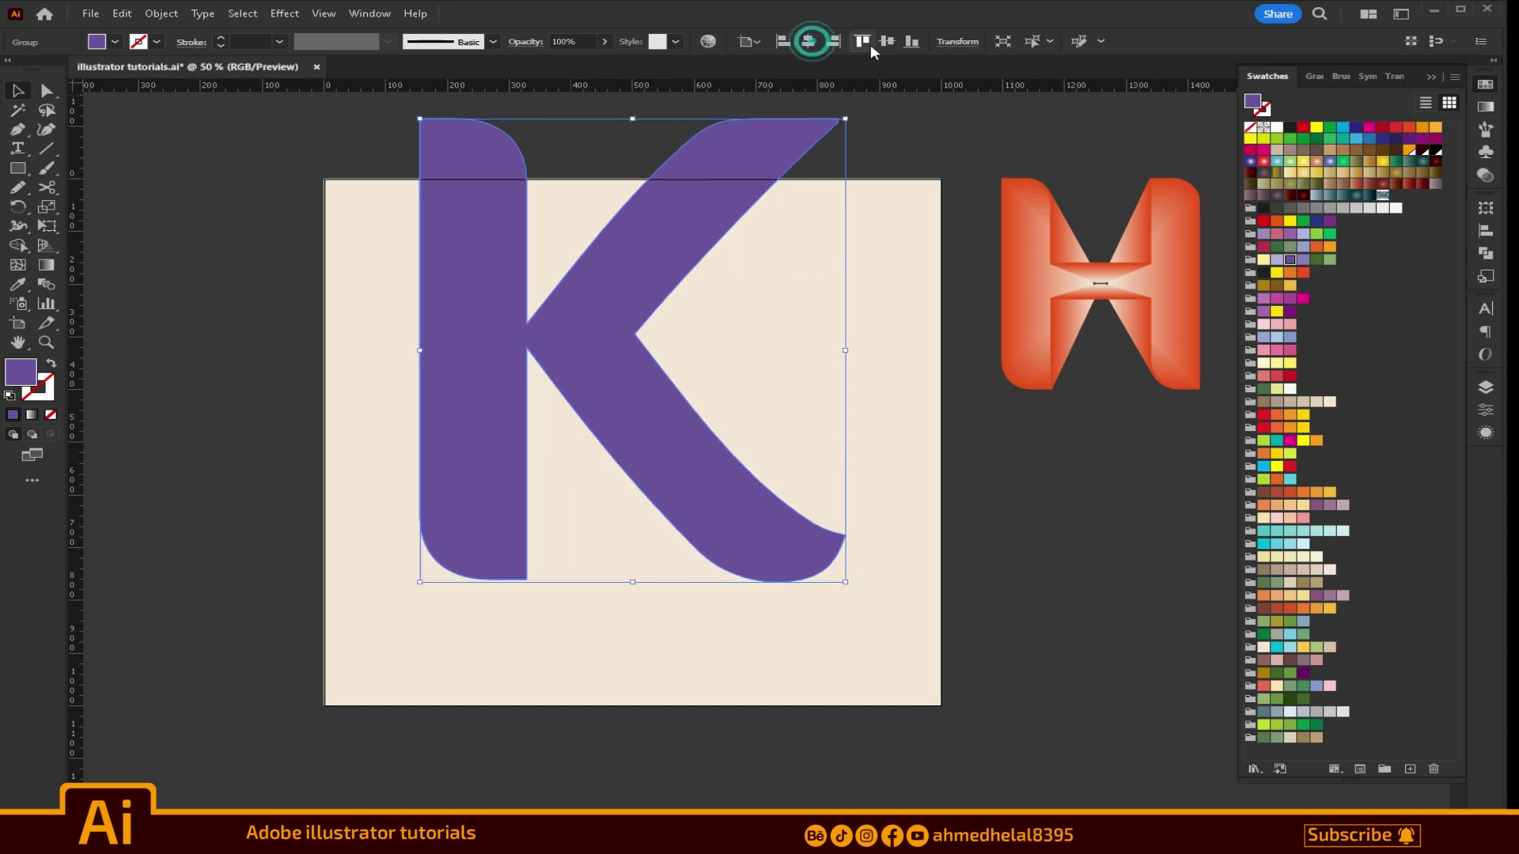
left_click(887, 42)
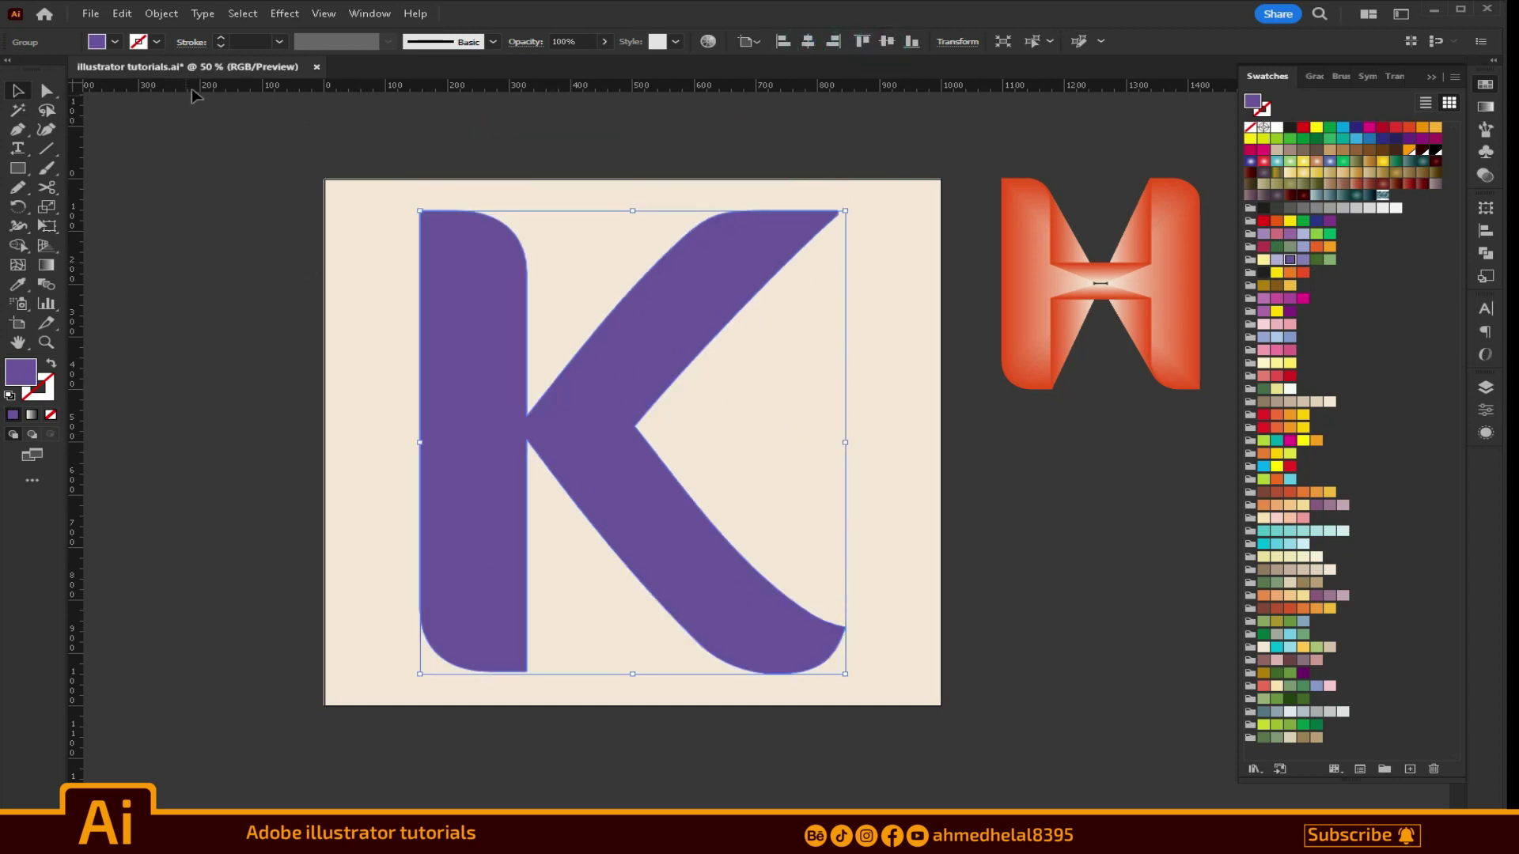
left_click(55, 364)
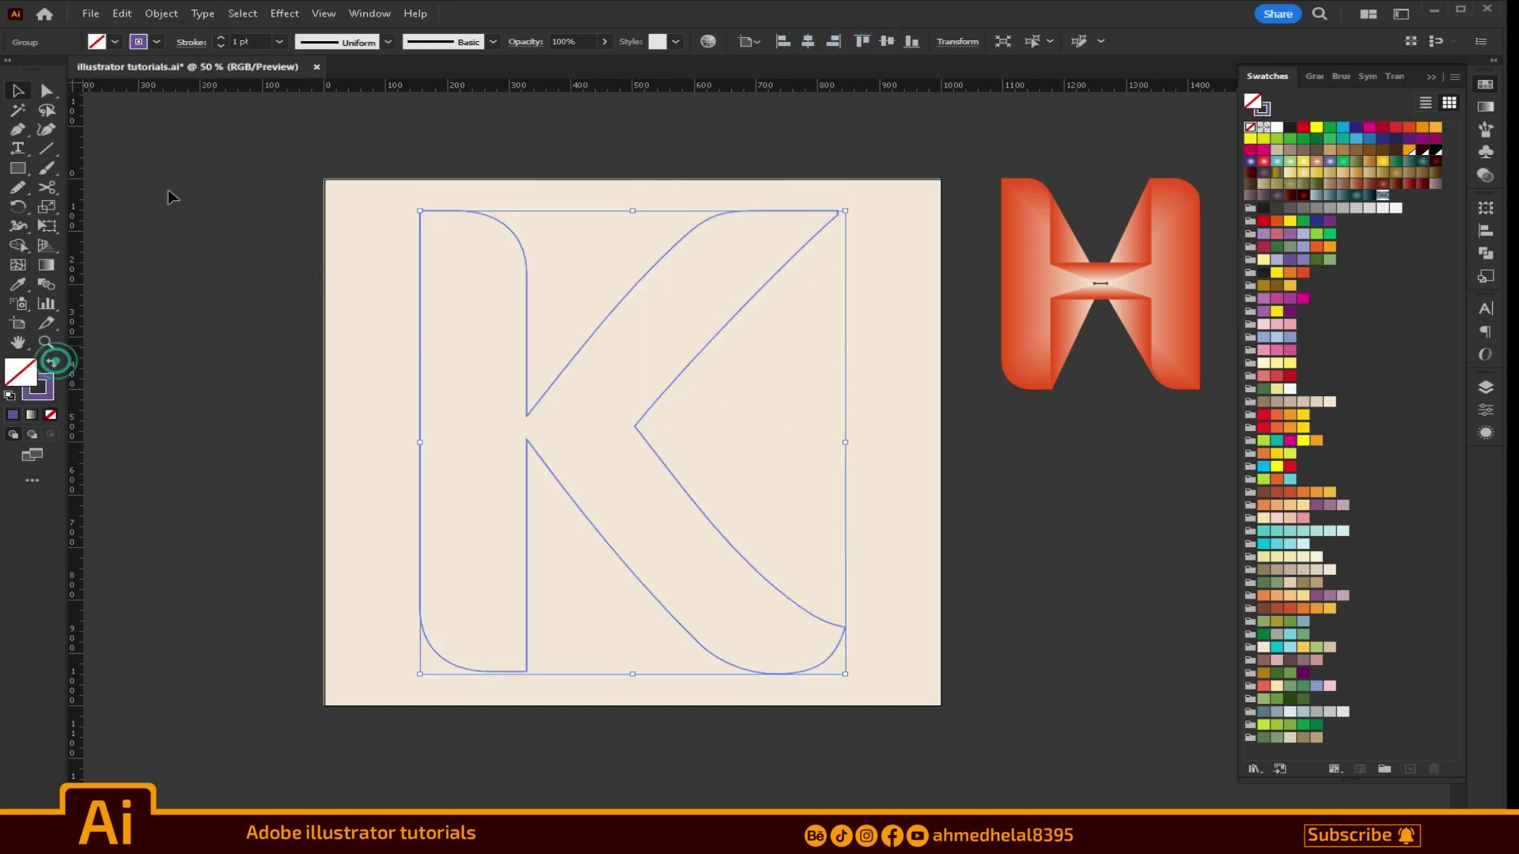
Step: Give the K a 5 pt stroke, paste a copy in back, and shrink that copy
left_click(221, 39)
left_click(221, 39)
left_click(221, 38)
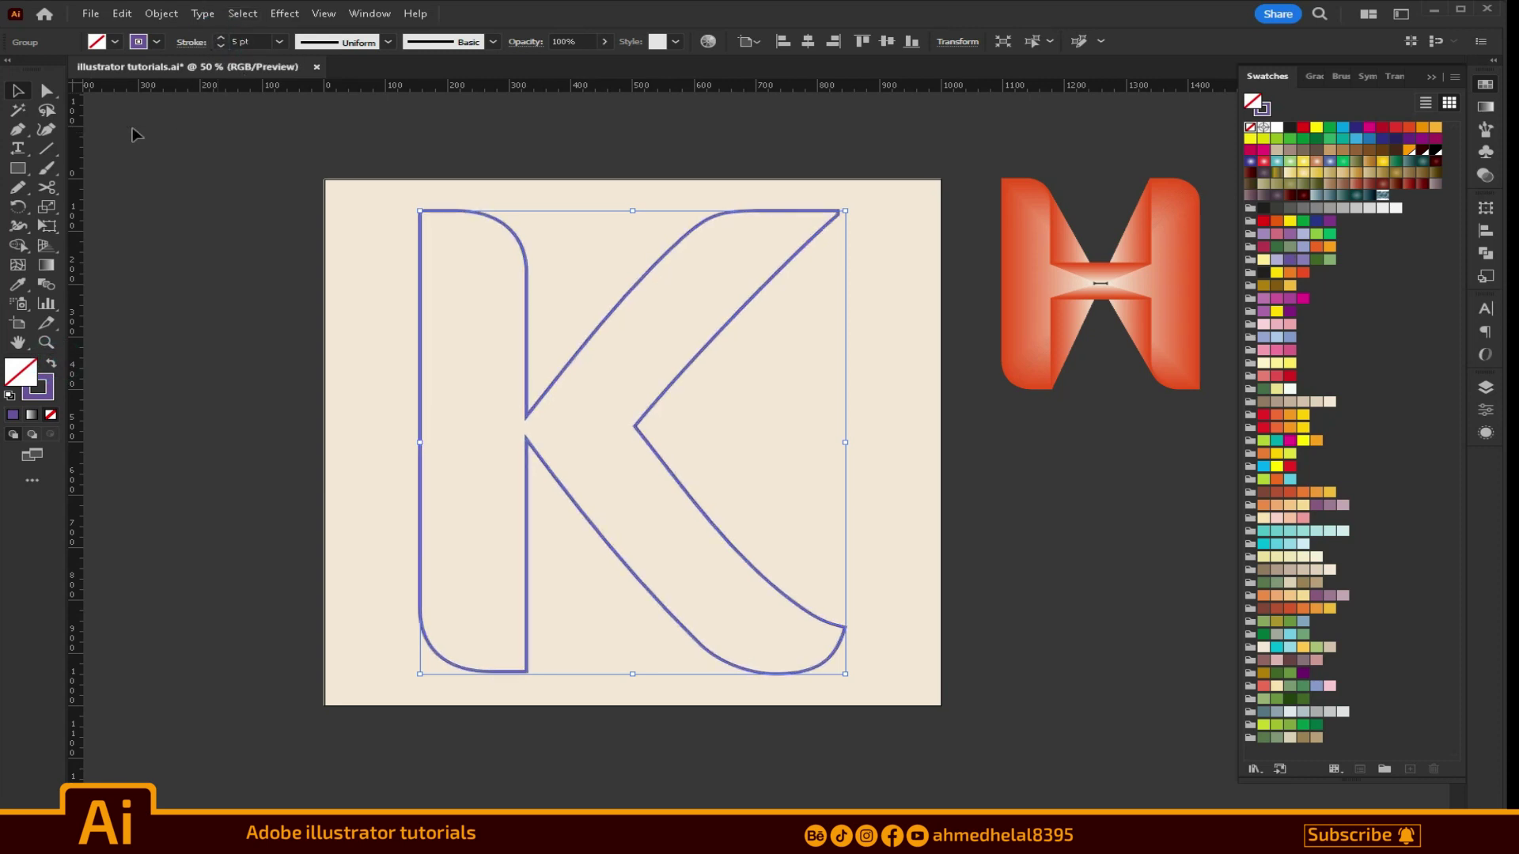
left_click(157, 14)
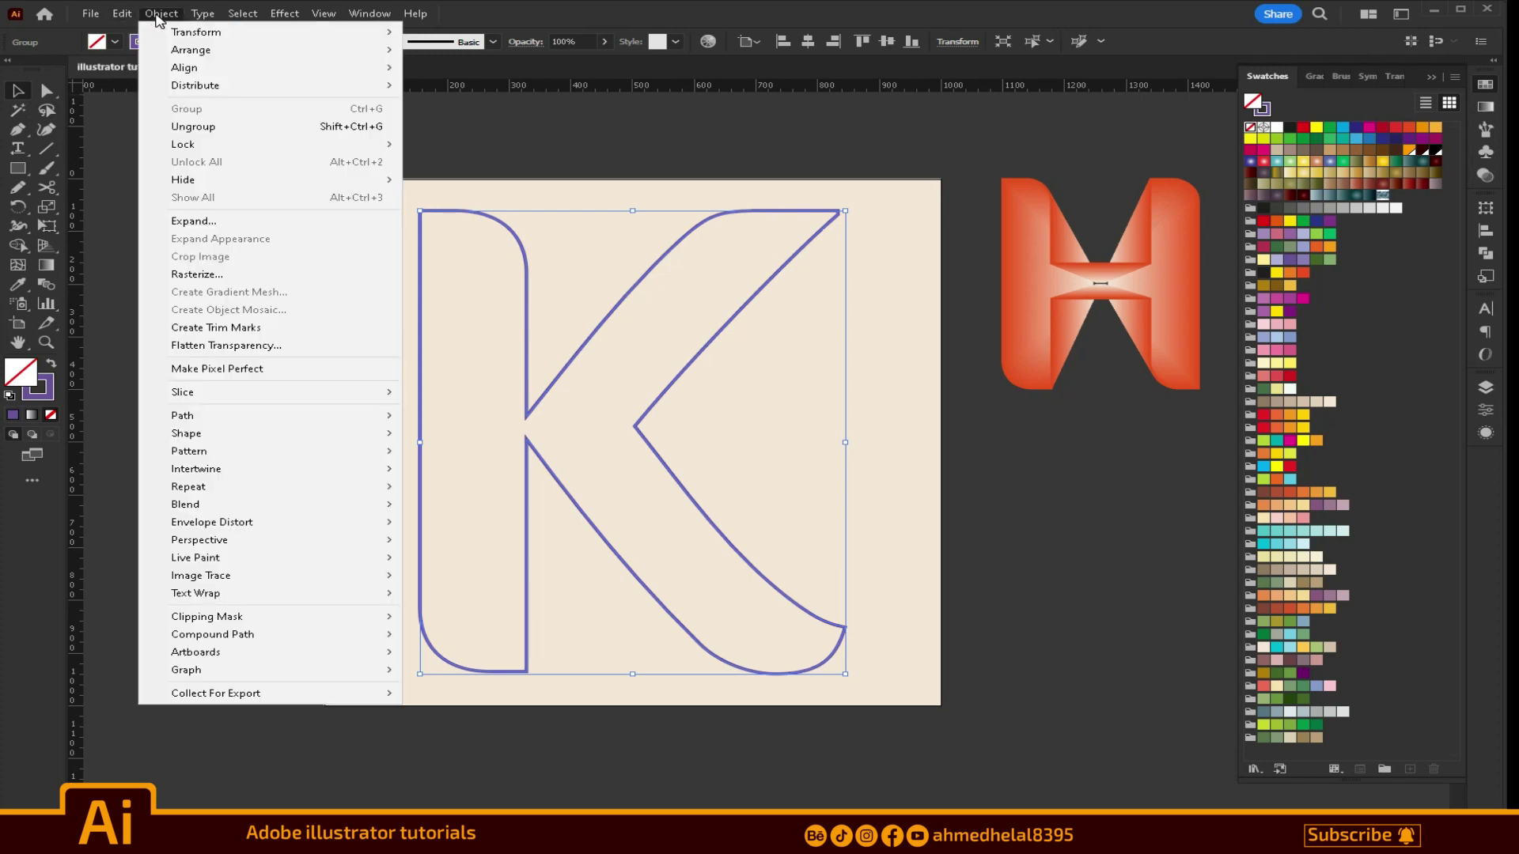
mouse_move(121, 12)
left_click(161, 95)
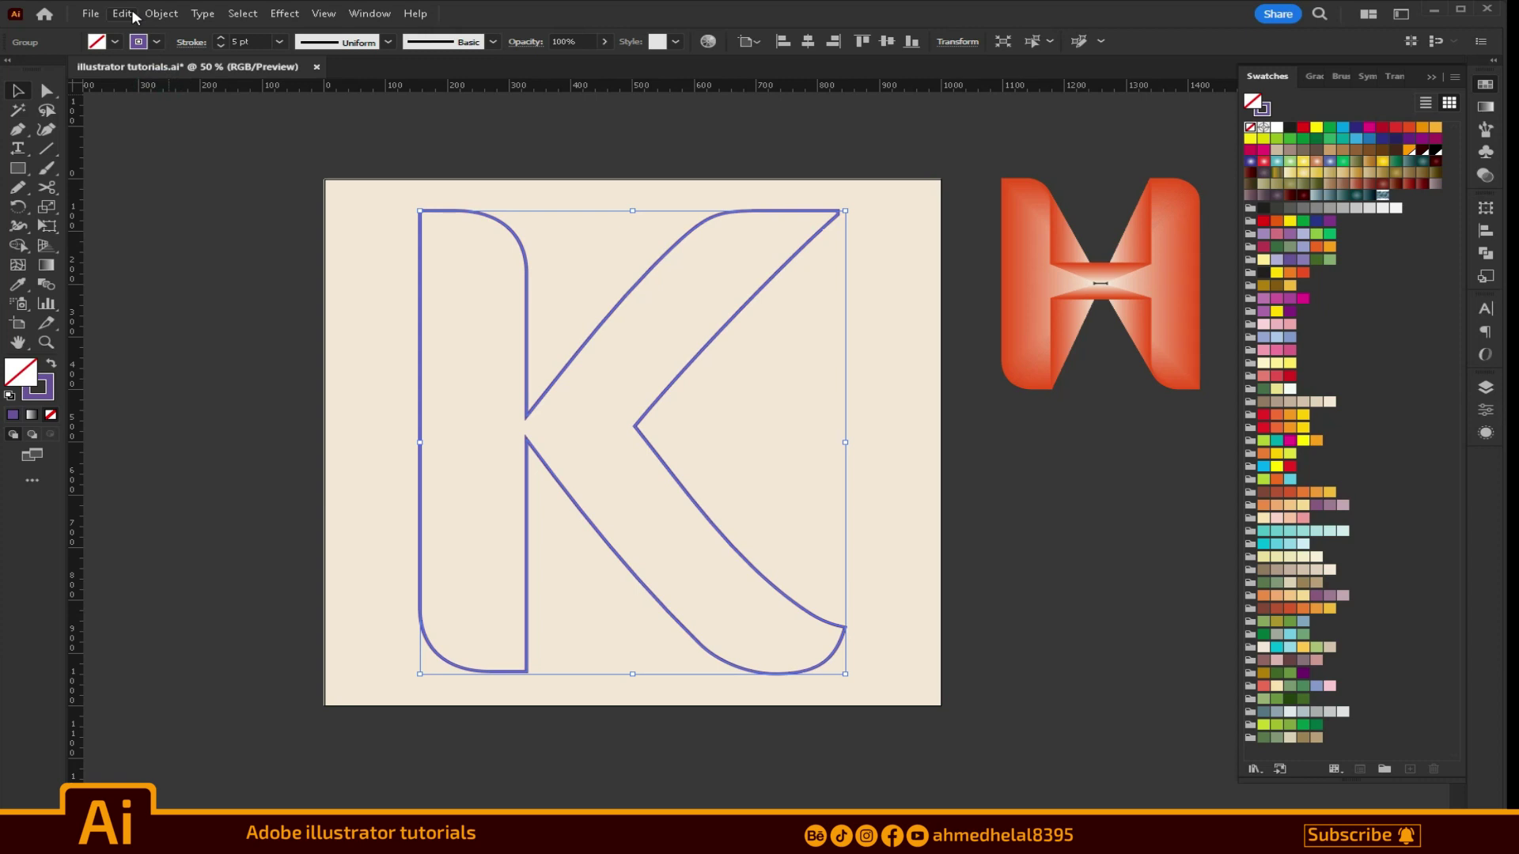
left_click(144, 16)
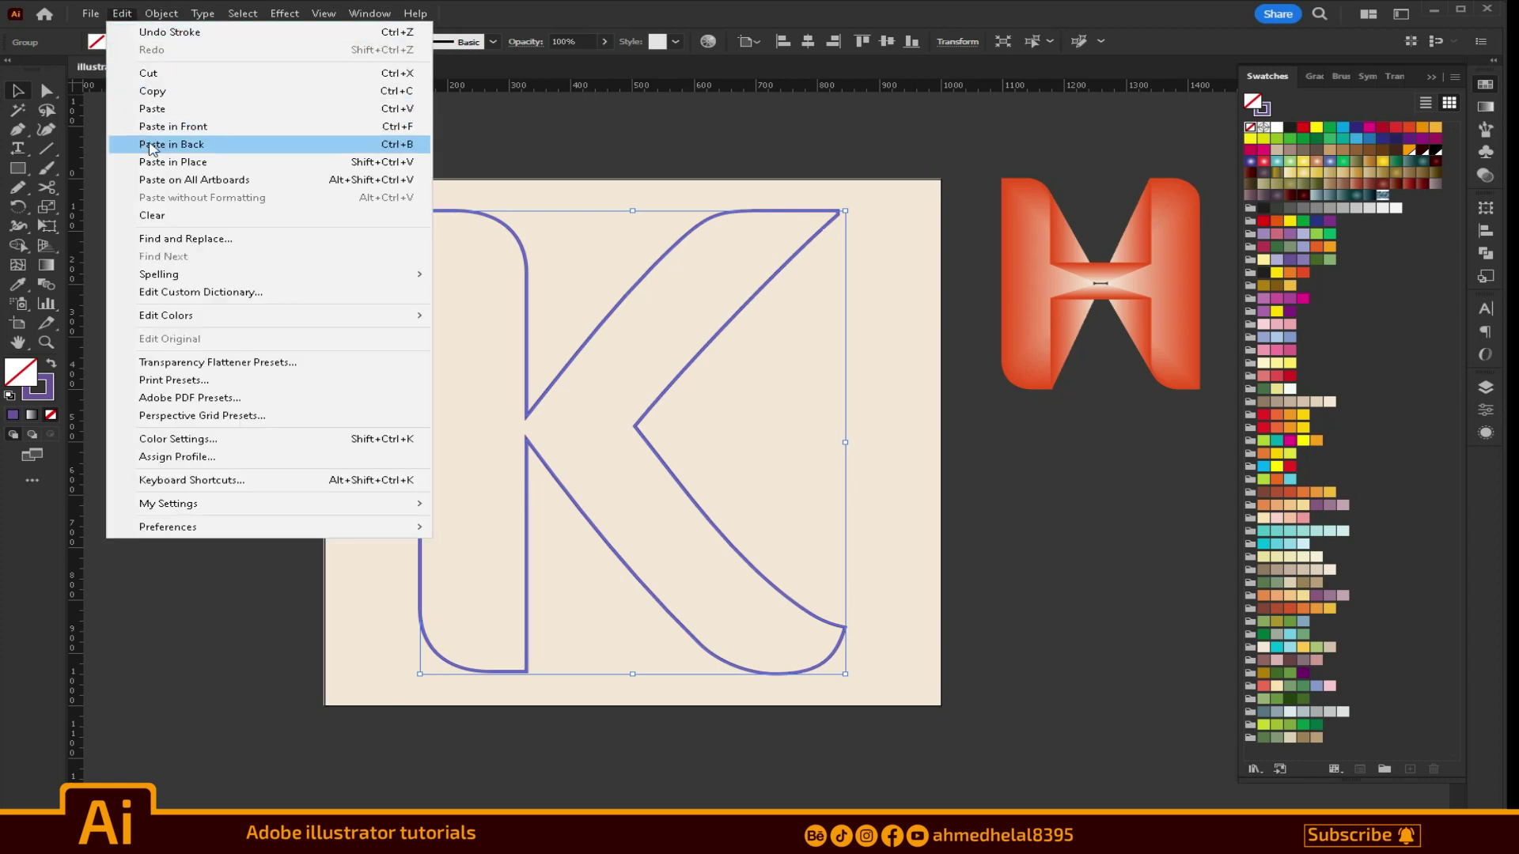
left_click(351, 150)
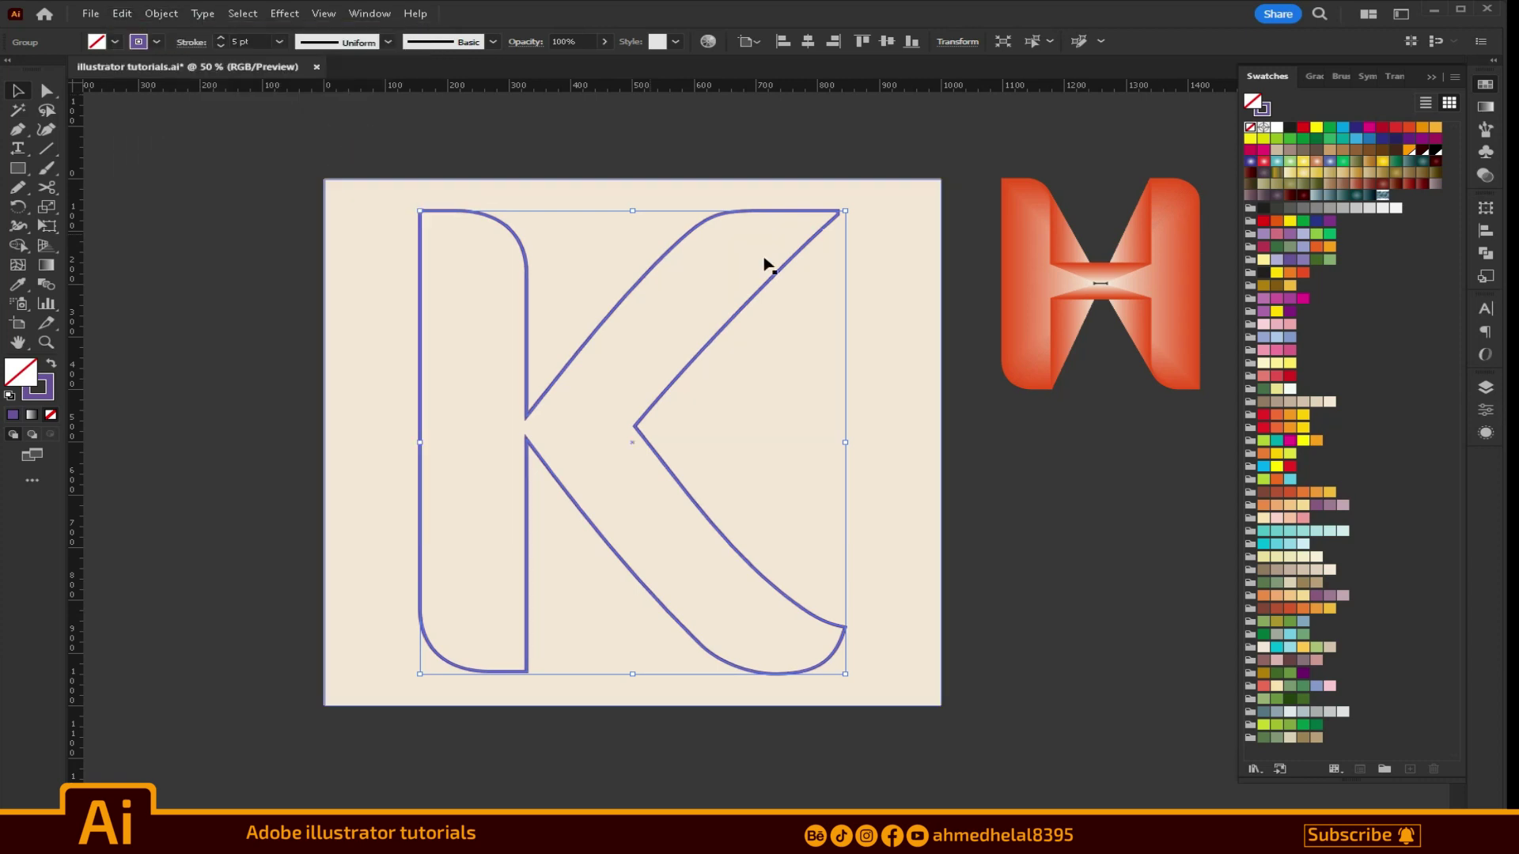
left_click_drag(847, 212, 483, 623)
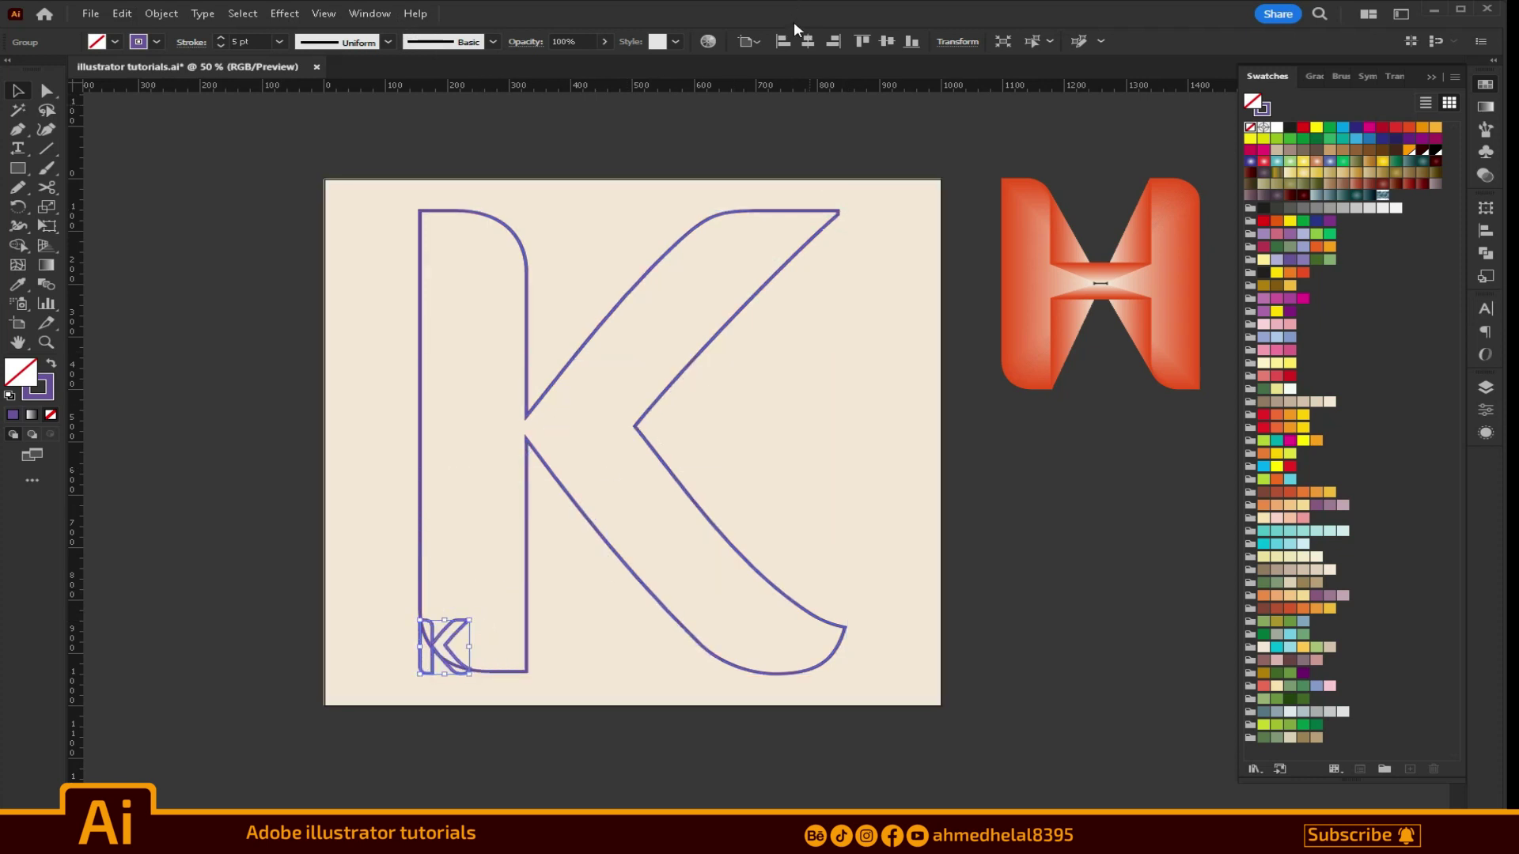
Step: Centre the small K copy, give it a light beige stroke, and add the large K to the selection
left_click(807, 42)
left_click(879, 44)
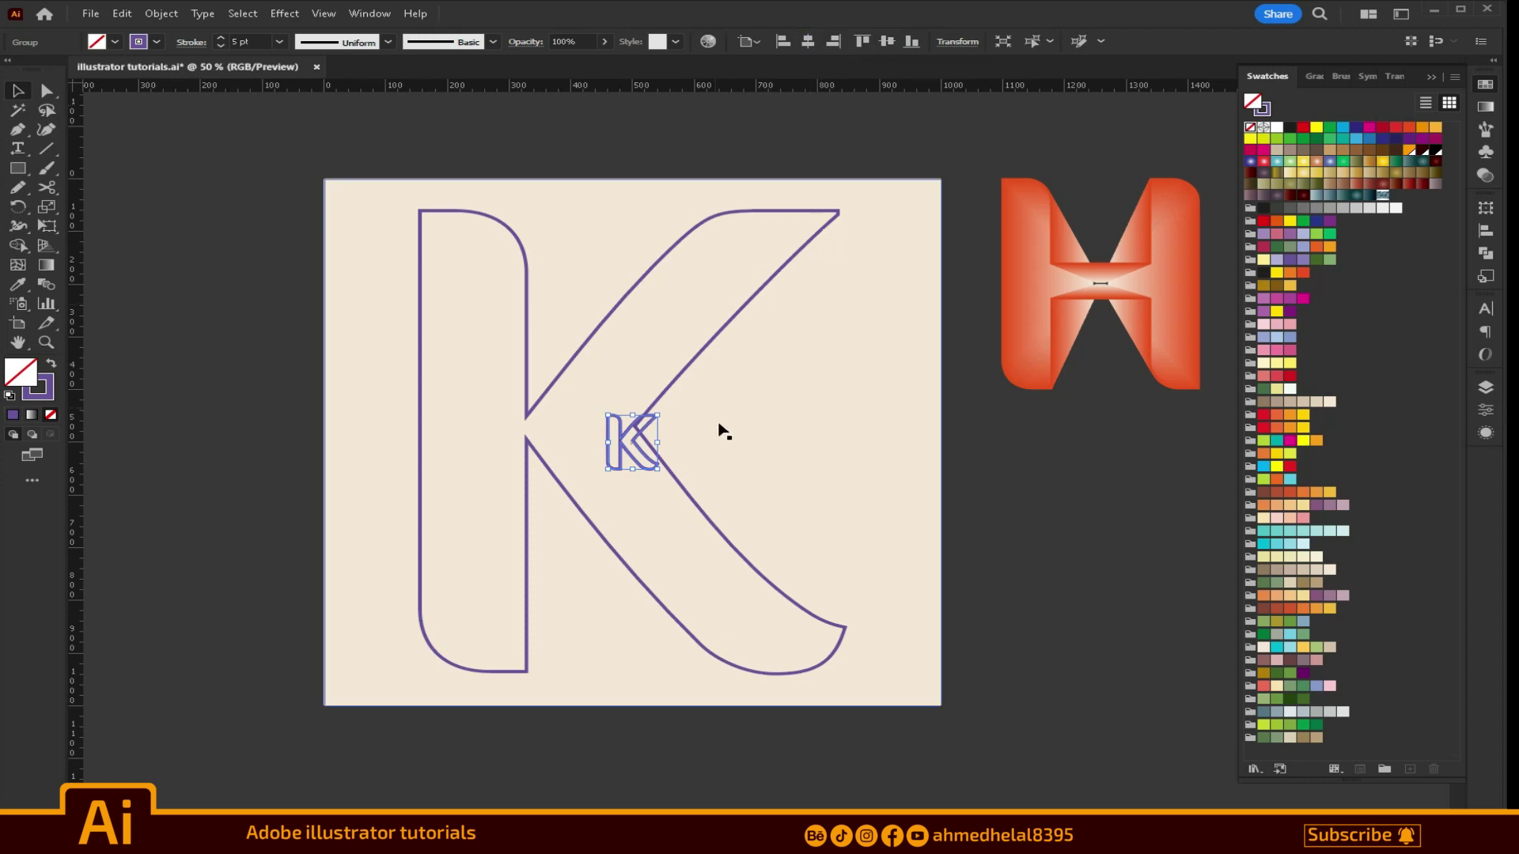
left_click(1266, 110)
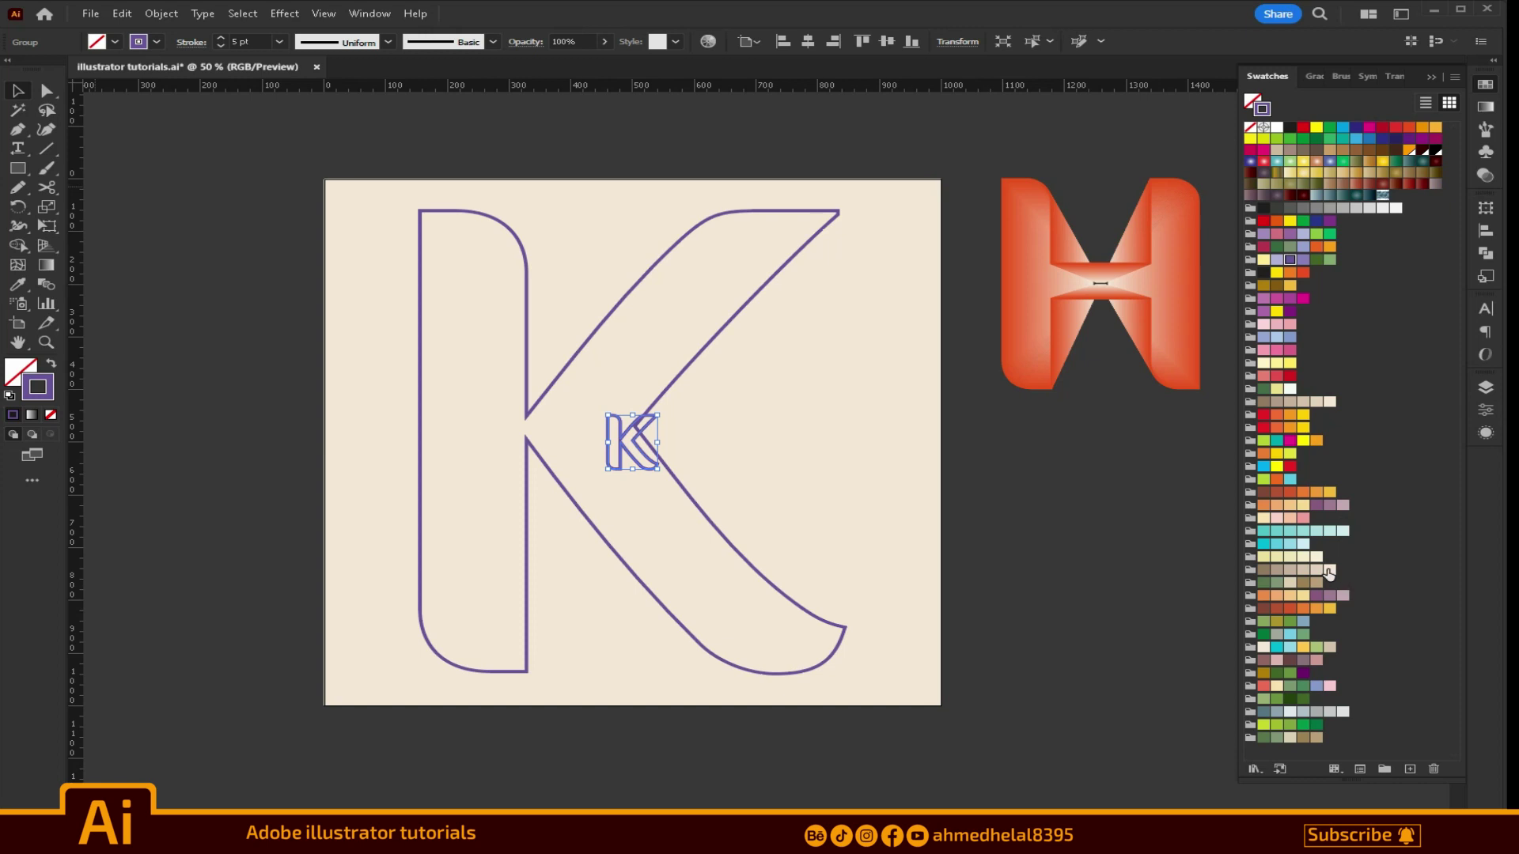
left_click(1330, 570)
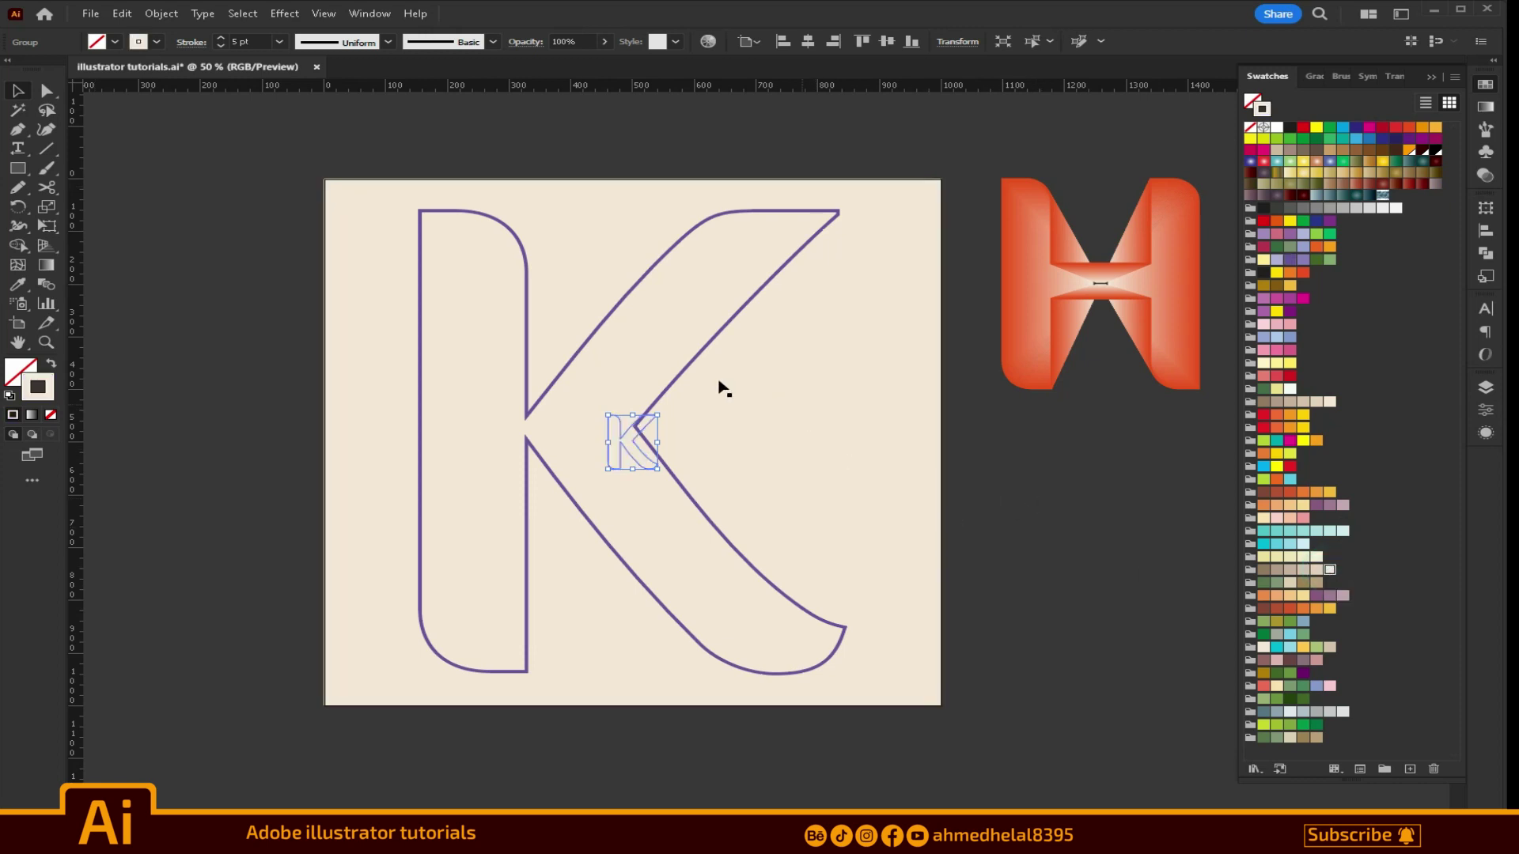
left_click(682, 370)
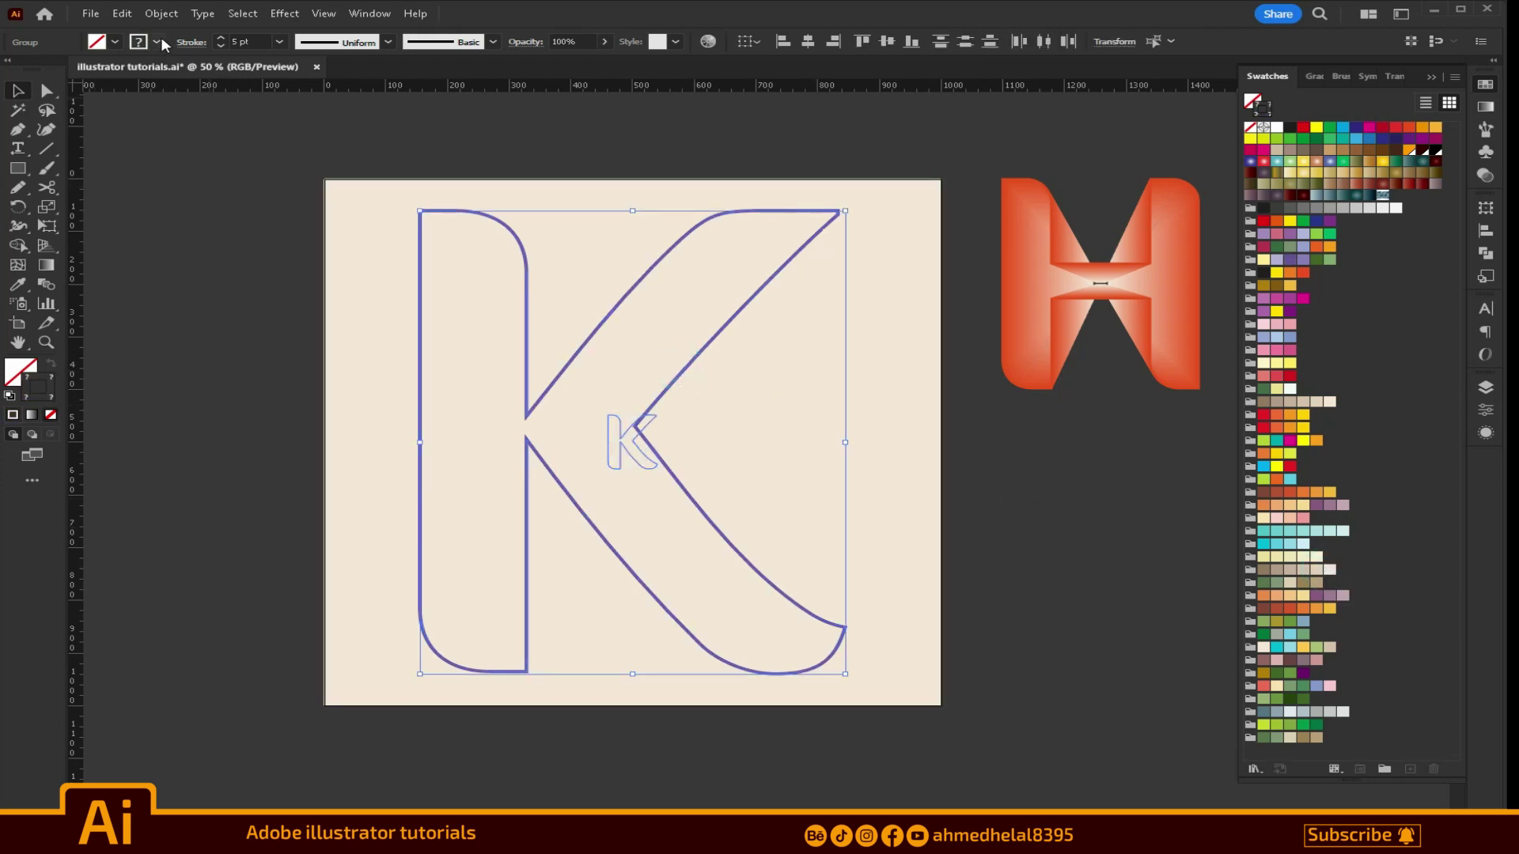
left_click(161, 13)
mouse_move(186, 504)
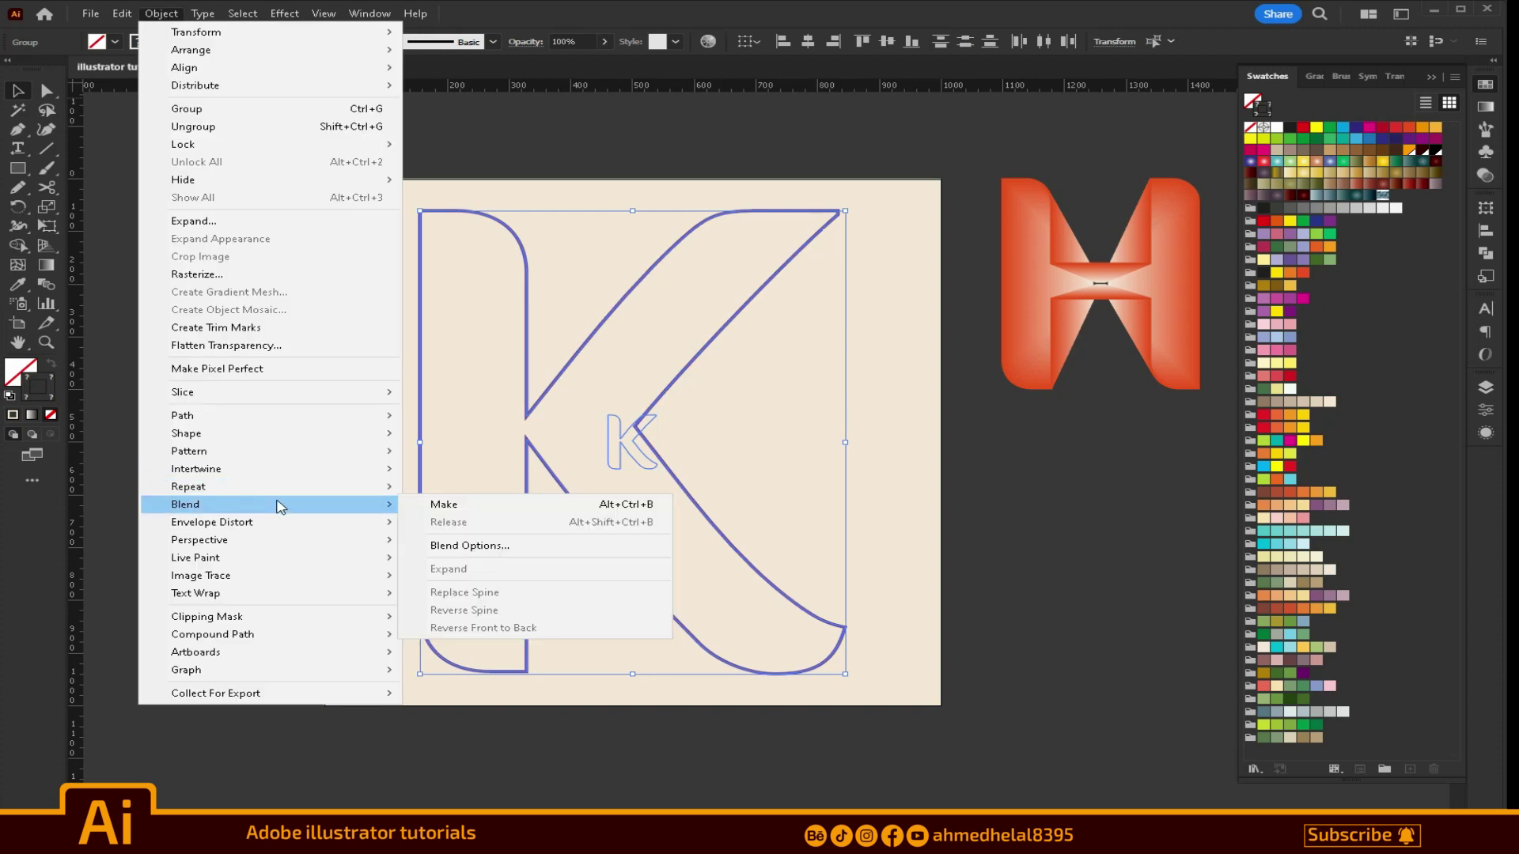
Step: Blend the large and small K outlines, then move and shrink the blend below the orange H
left_click(438, 504)
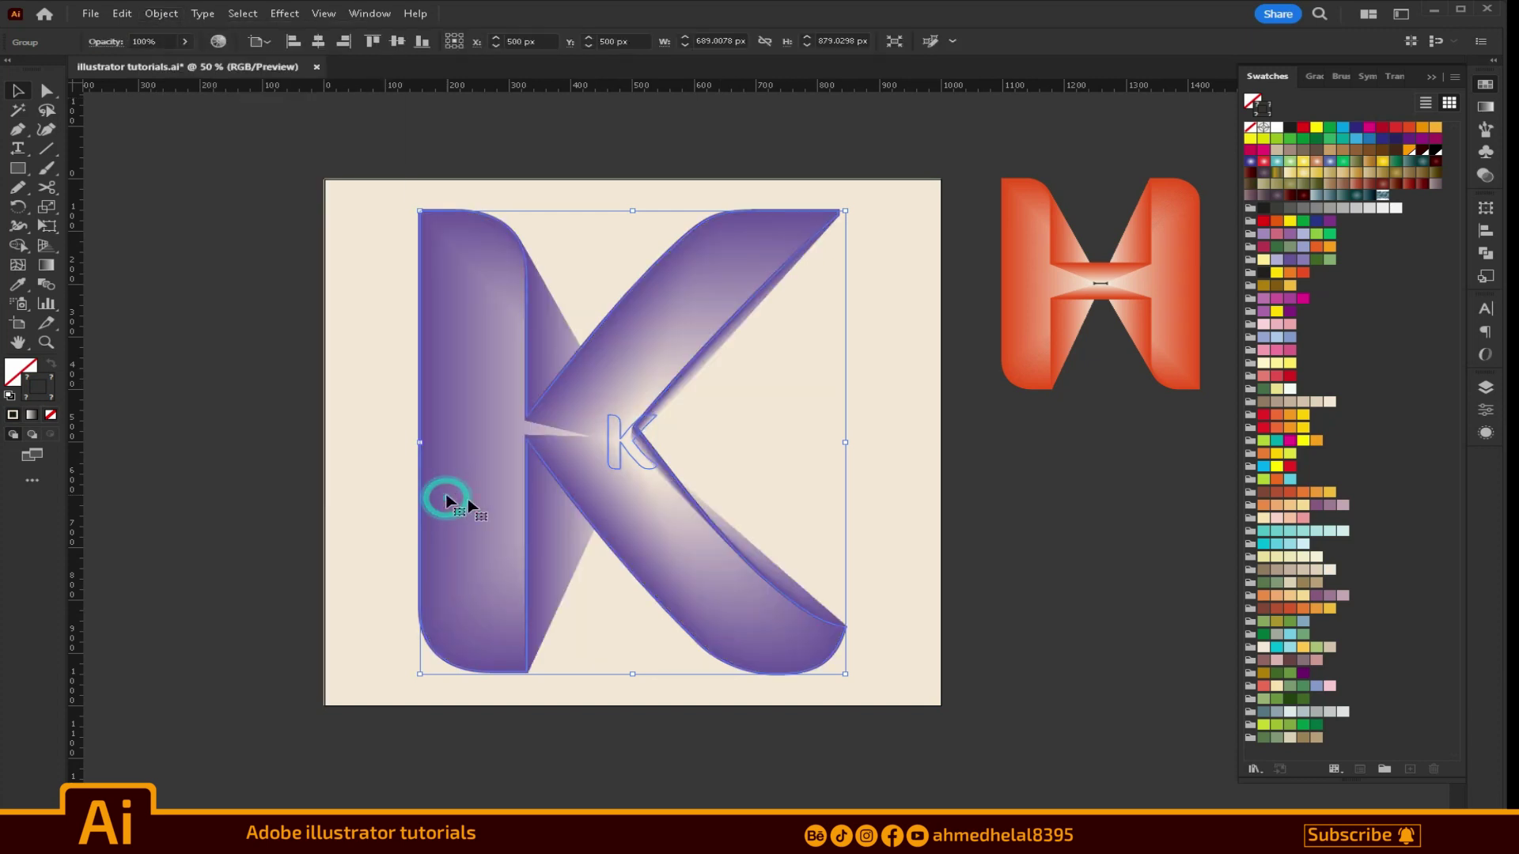
left_click(976, 494)
left_click(603, 474)
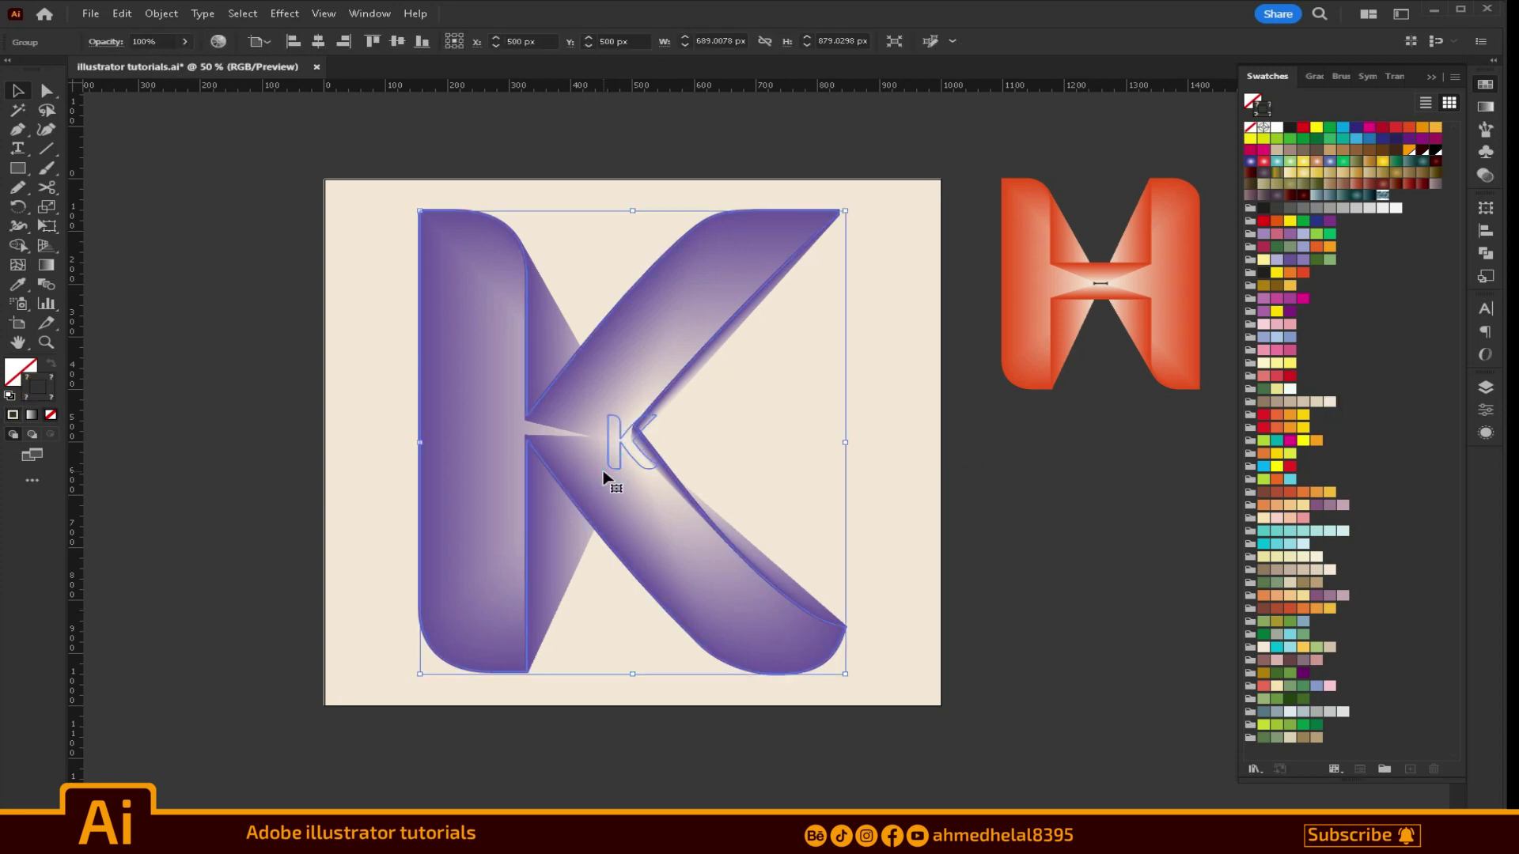
left_click_drag(603, 475, 665, 476)
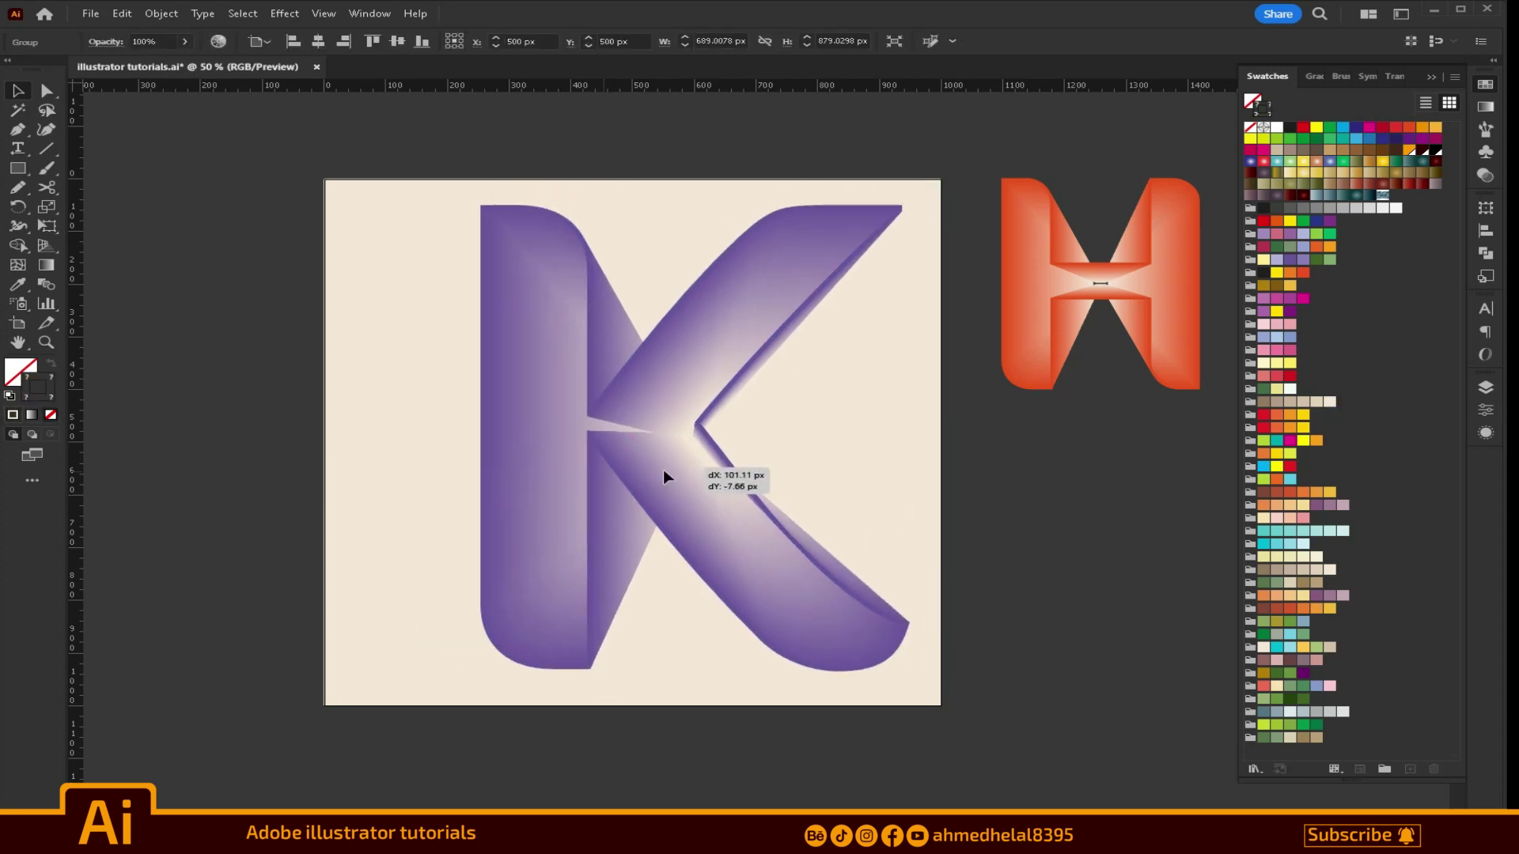
mouse_move(906, 211)
left_mouse_down()
mouse_move(648, 492)
mouse_move(862, 514)
mouse_move(1206, 470)
left_mouse_up()
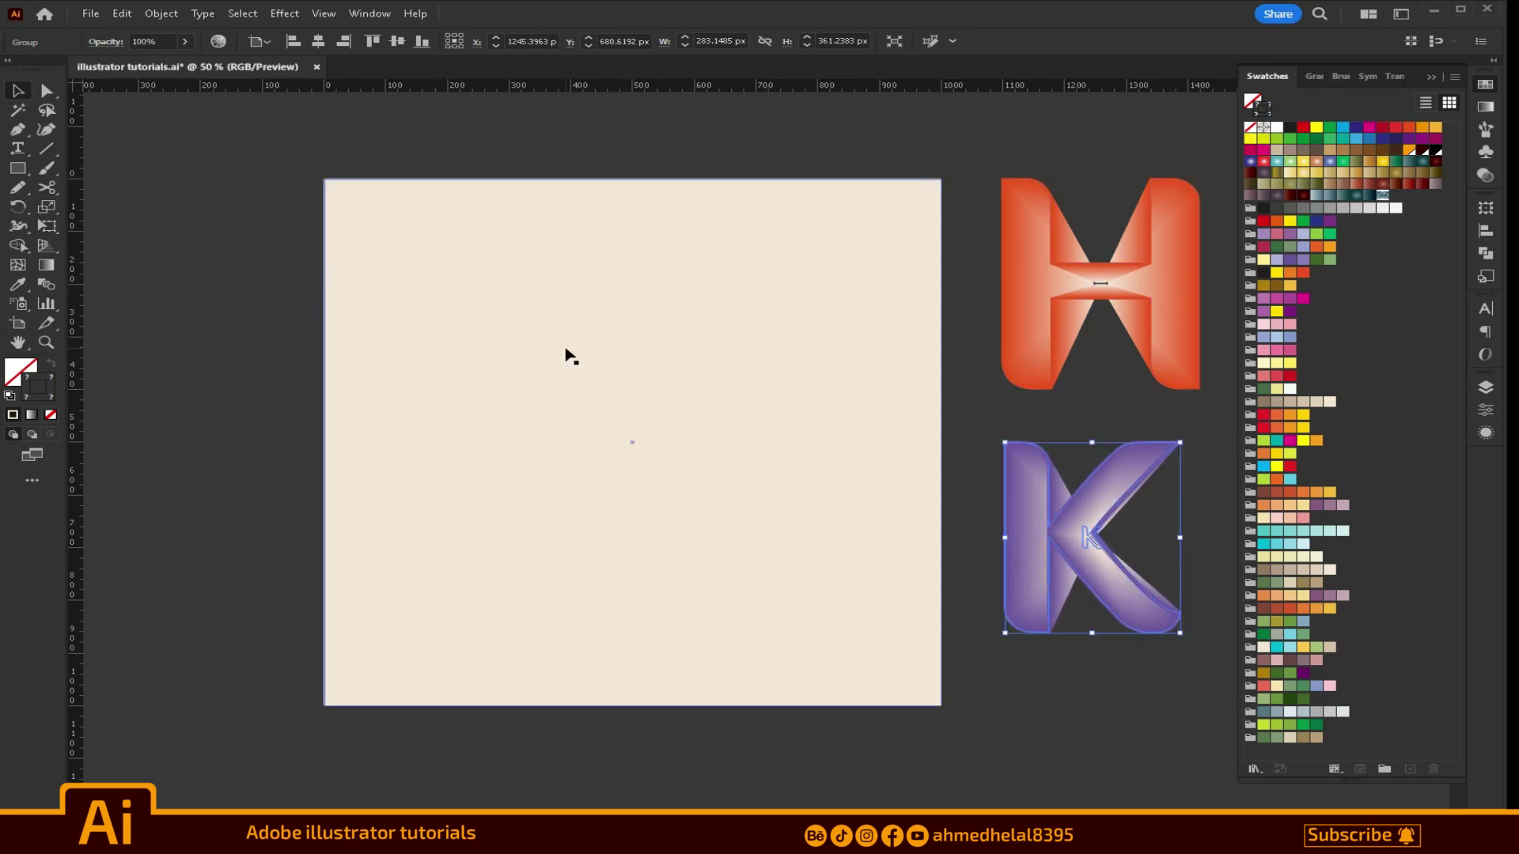
Step: Type a letter G as a text object near the top of the artboard
key("t")
left_click(775, 381)
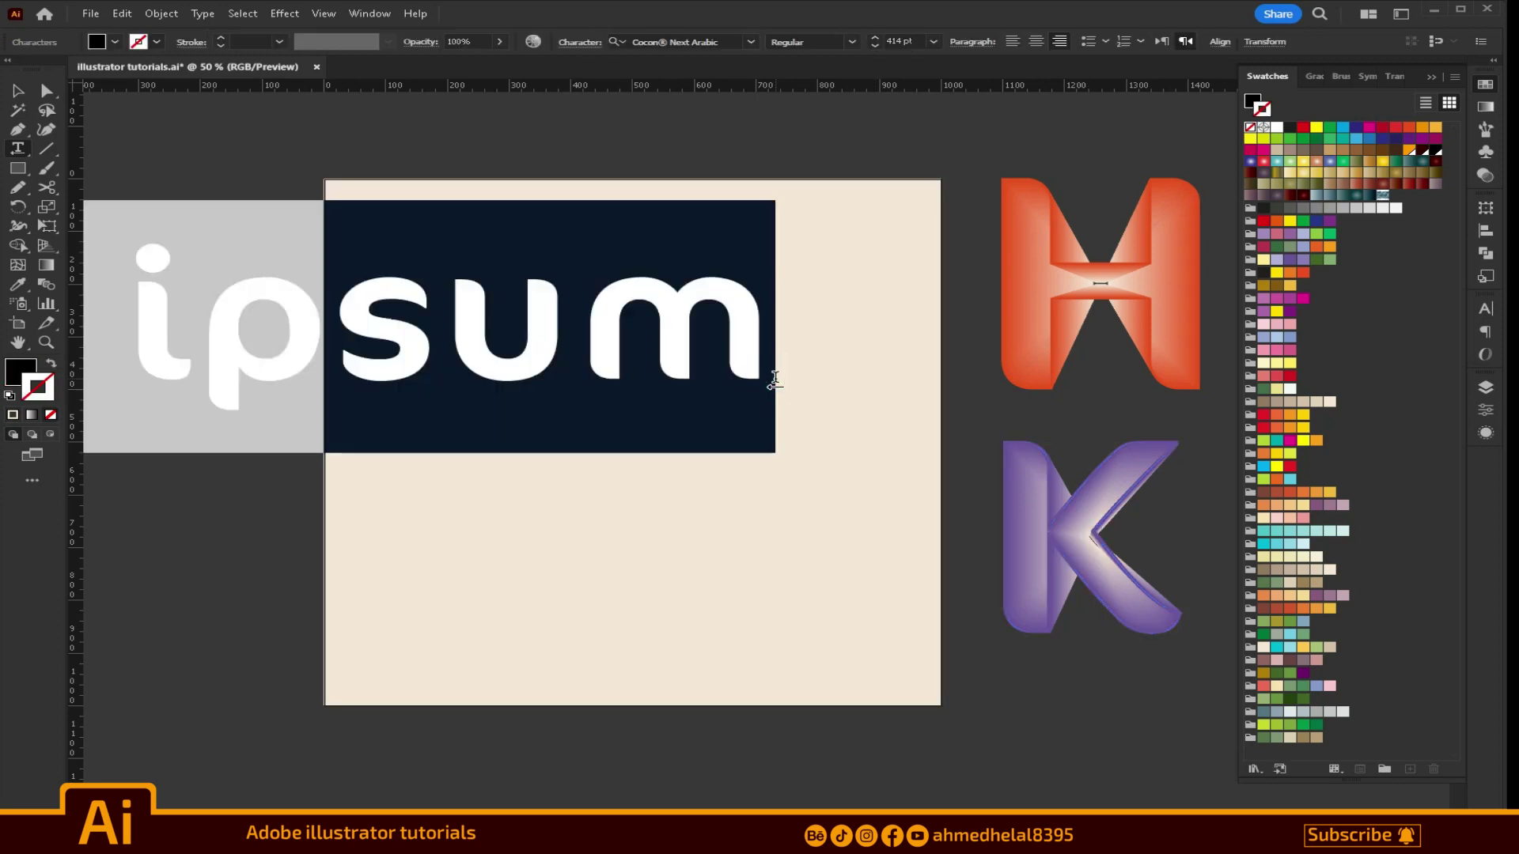
type("G")
key("Escape")
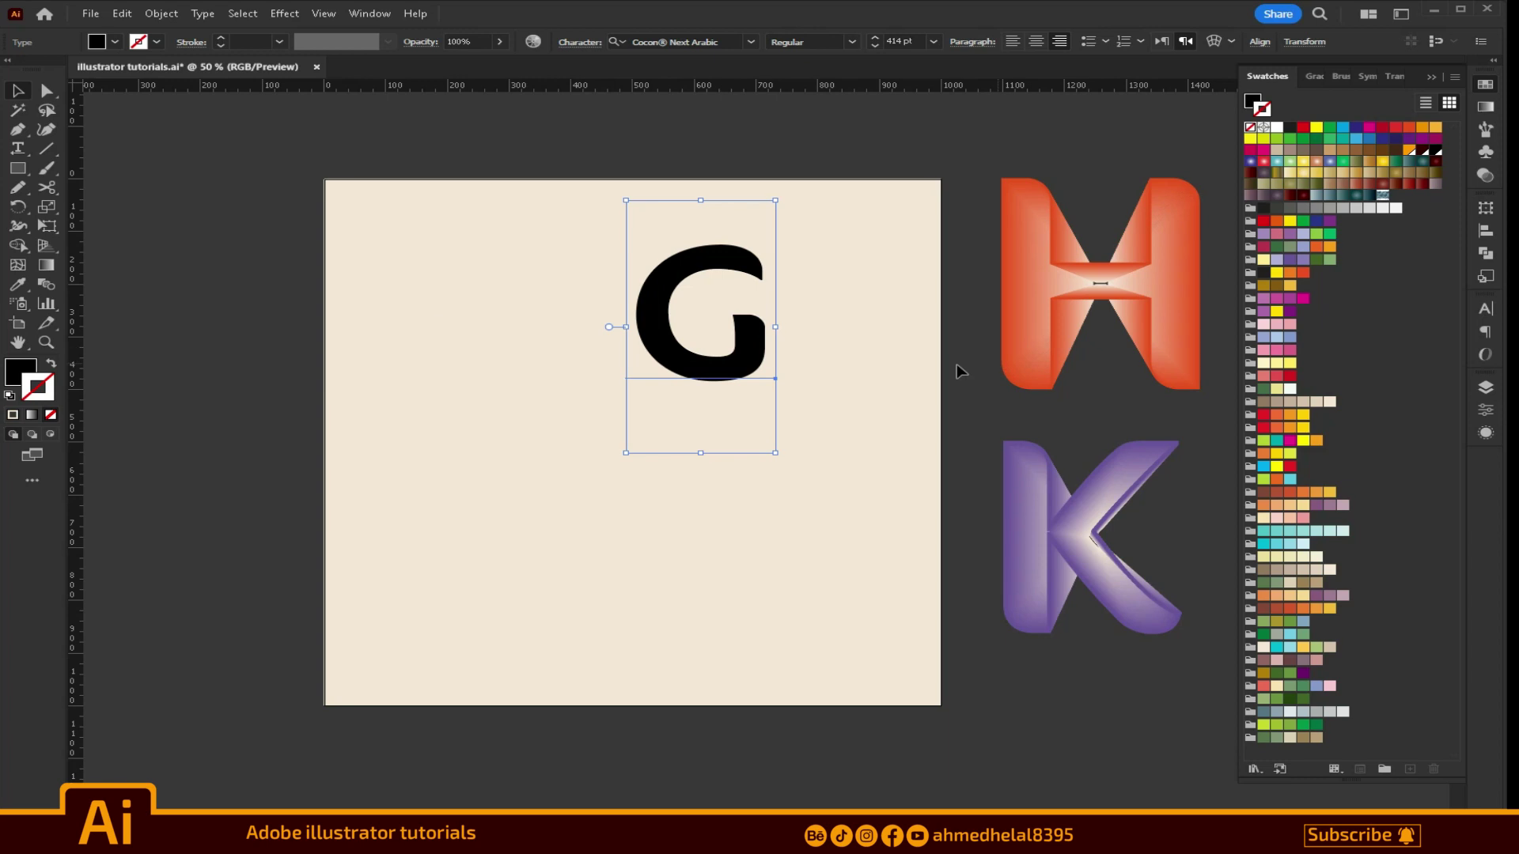
Step: Expand the G into outlined shapes and set its fill to None
left_click(160, 13)
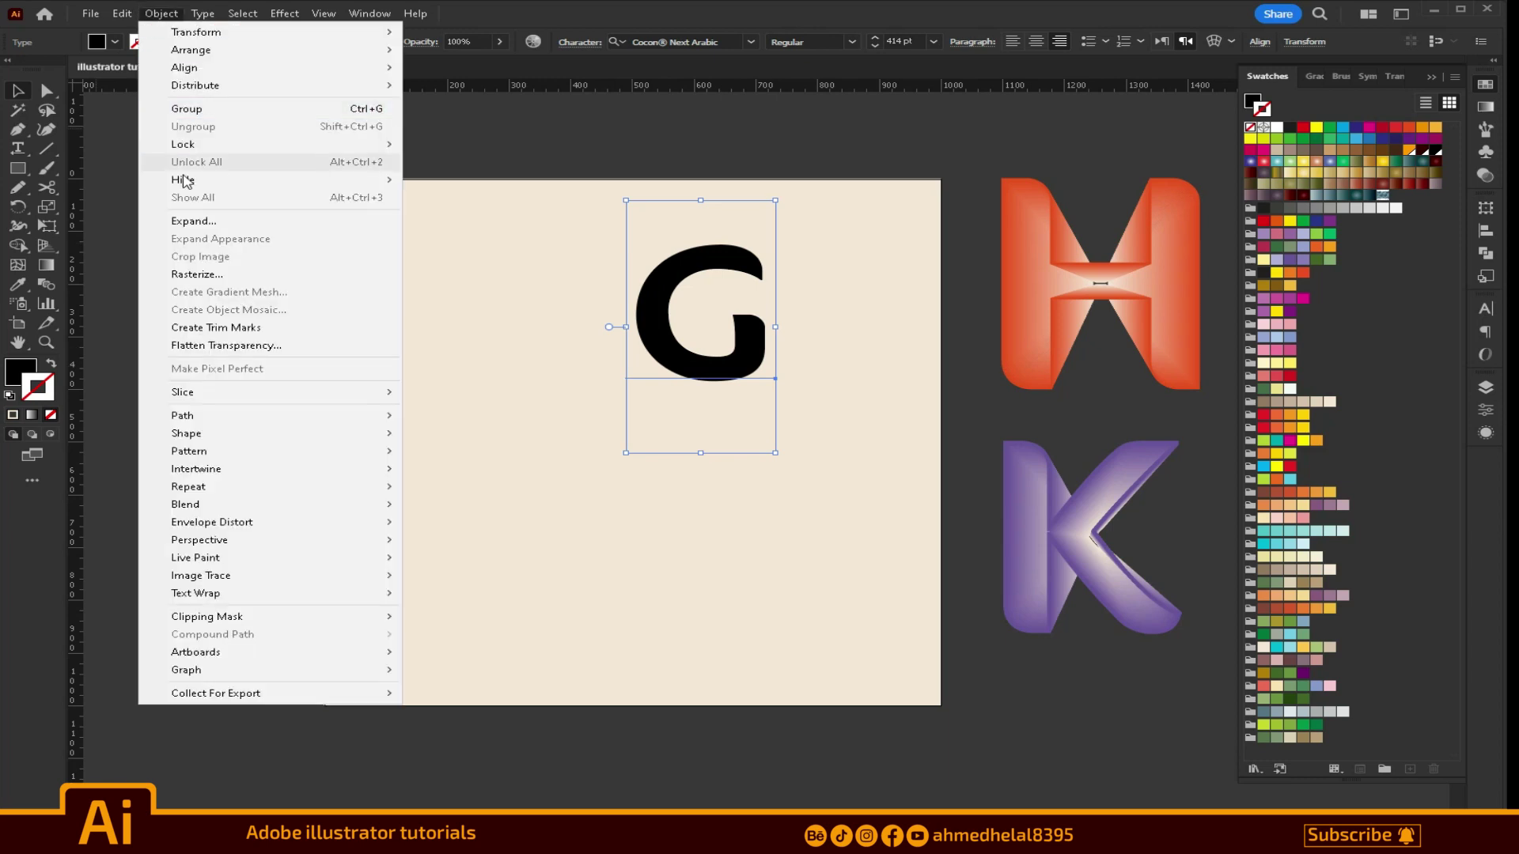
left_click(196, 223)
left_click(720, 578)
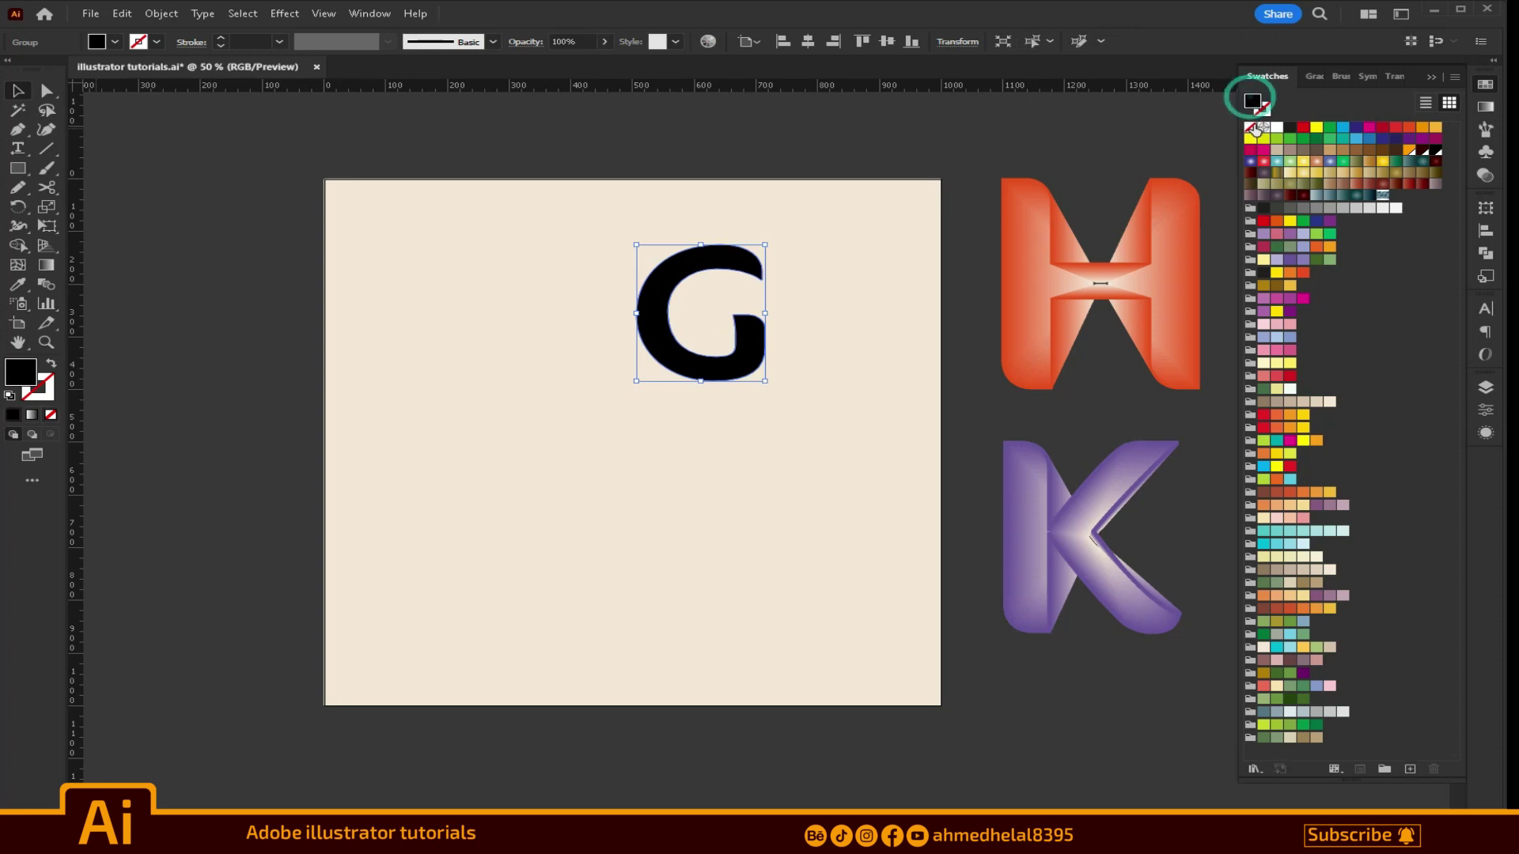
left_click(1250, 127)
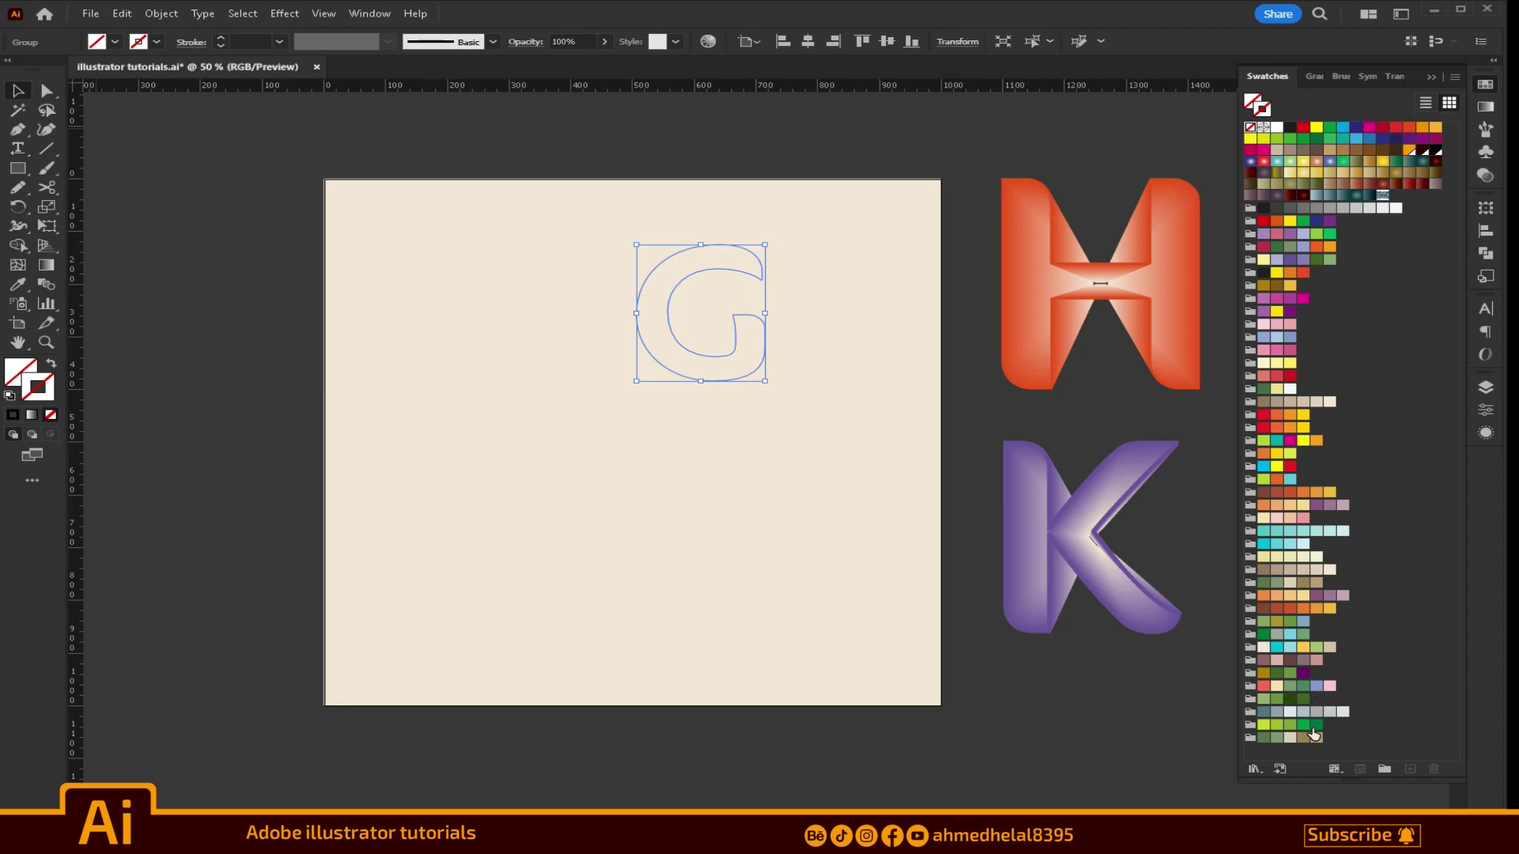
Step: Give the G a green stroke with a 3 pt weight
left_click(1315, 725)
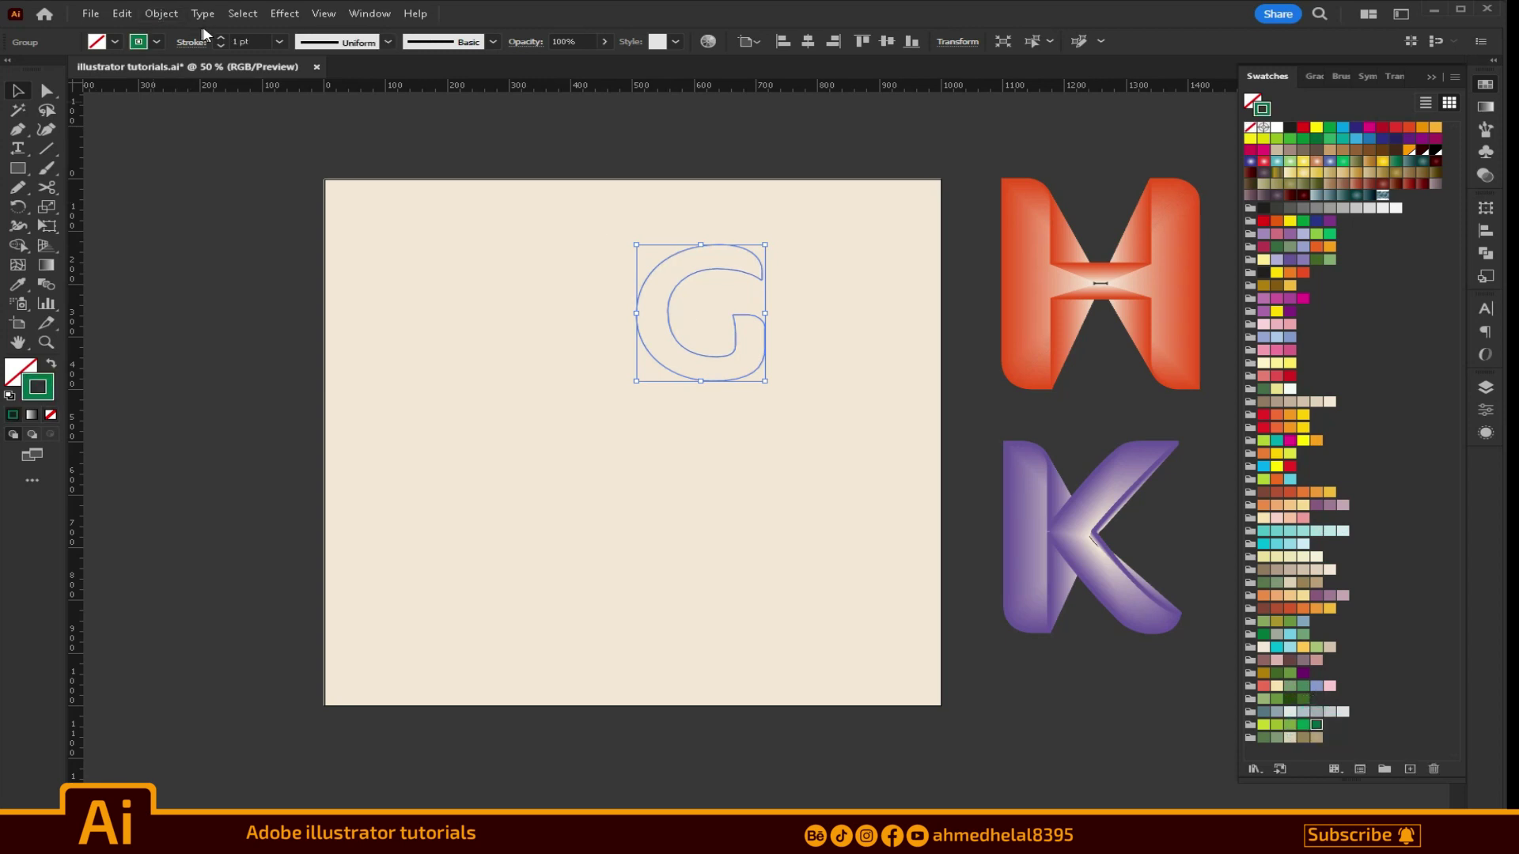
left_click(222, 38)
left_click(223, 39)
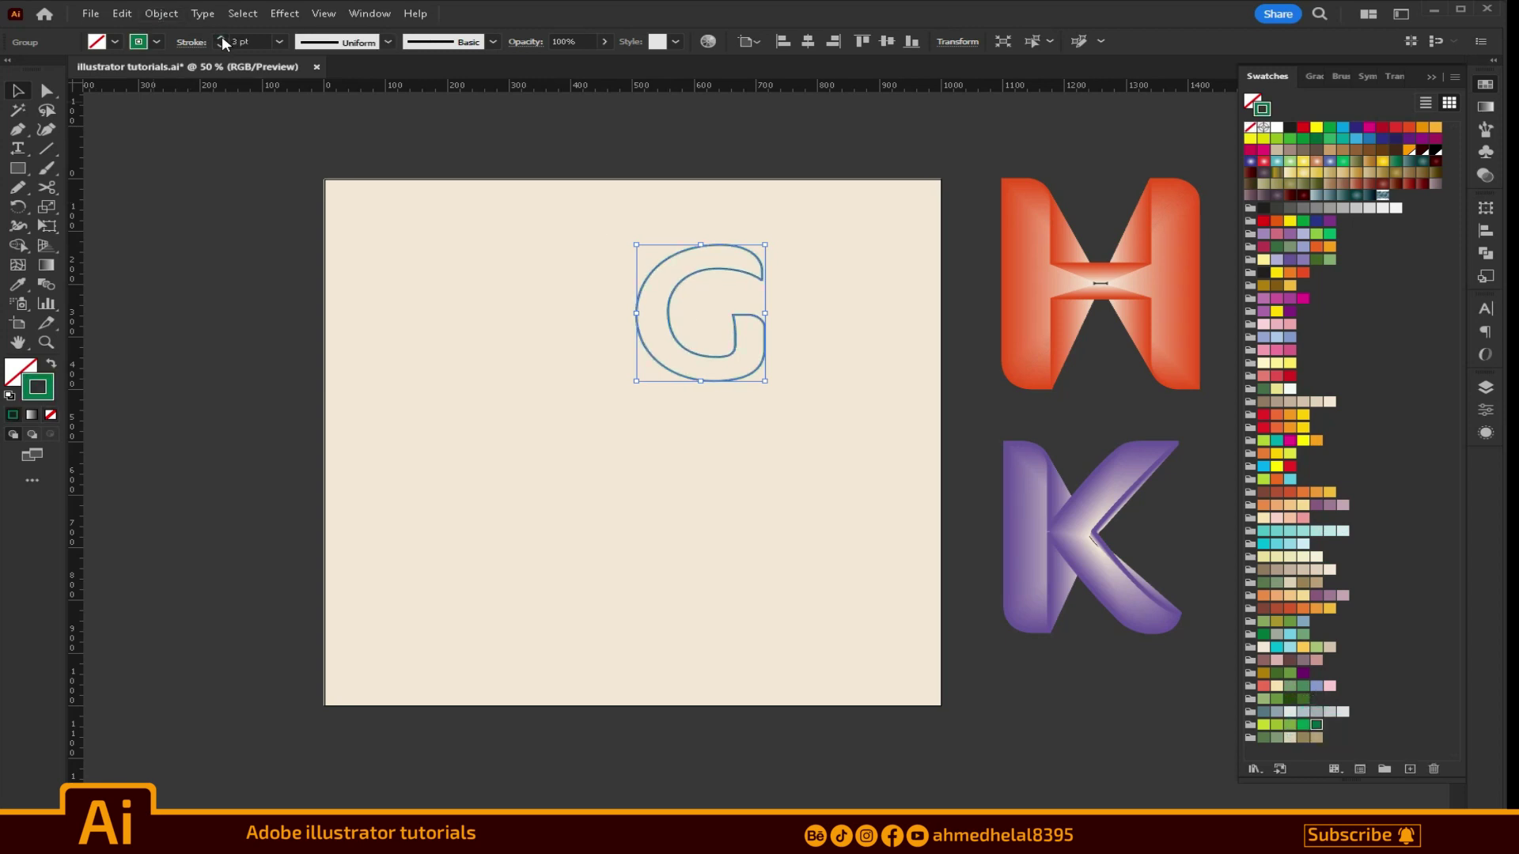